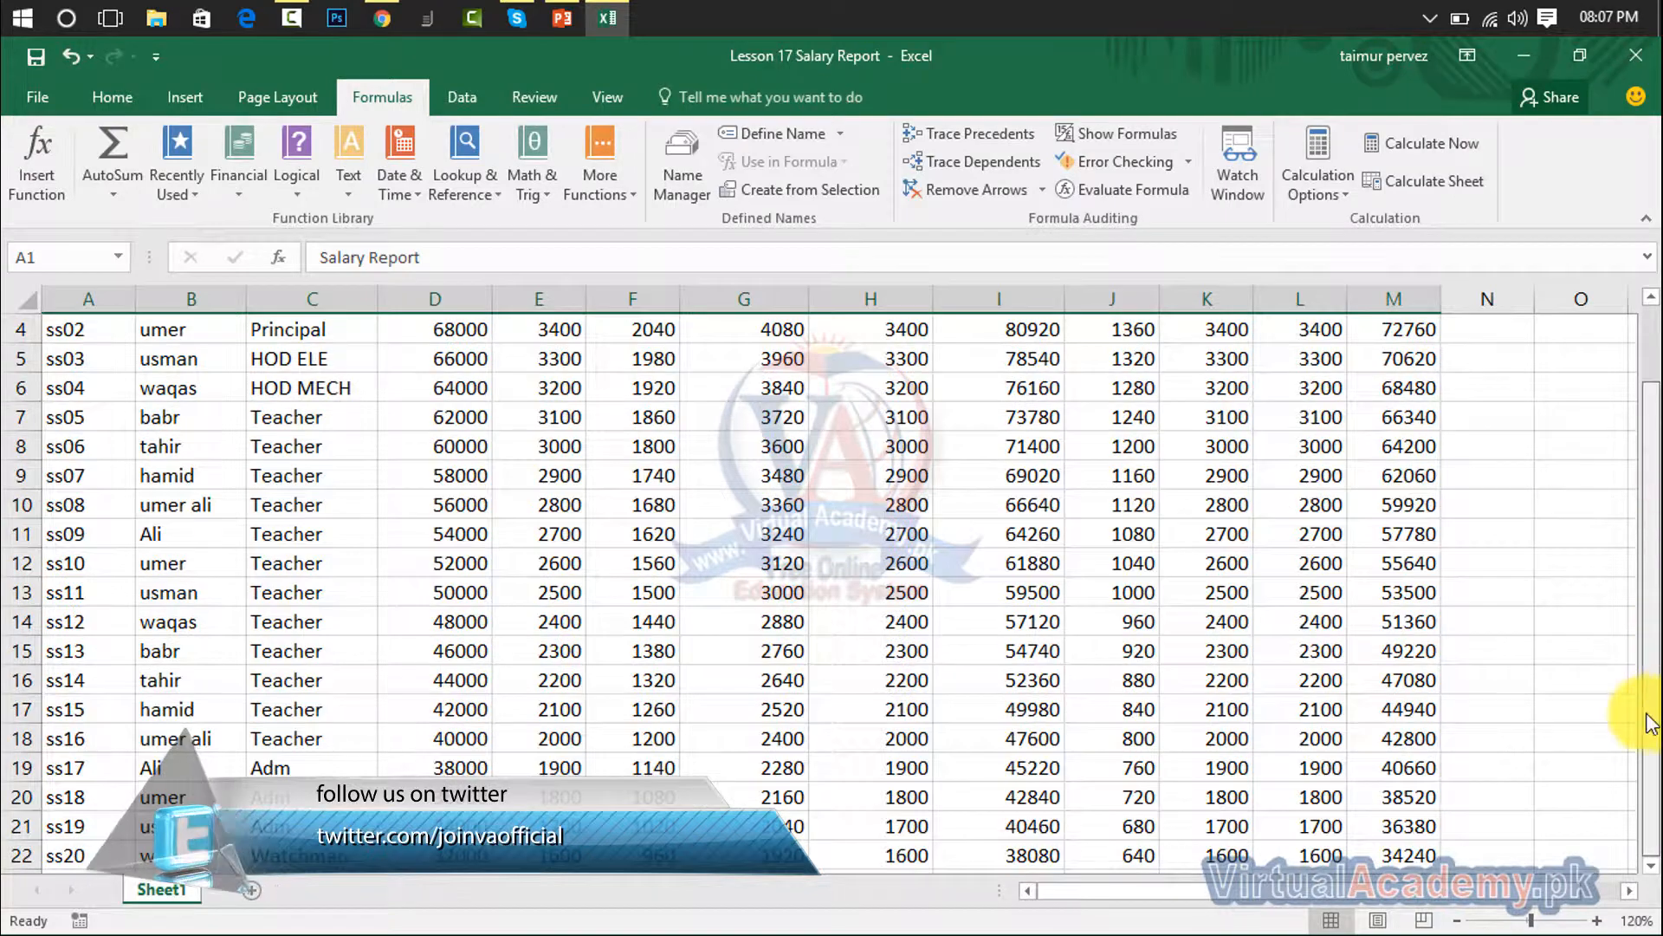
Start a new workbook-scoped name in the Name Manager and call it Basic.
{"action": "left_click", "coordinate": [1458, 920]}
{"action": "left_click", "coordinate": [1458, 920]}
{"action": "mouse_move", "coordinate": [1644, 610]}
{"action": "left_mouse_down"}
{"action": "mouse_move", "coordinate": [1653, 544]}
{"action": "mouse_move", "coordinate": [1656, 604]}
{"action": "left_mouse_up"}
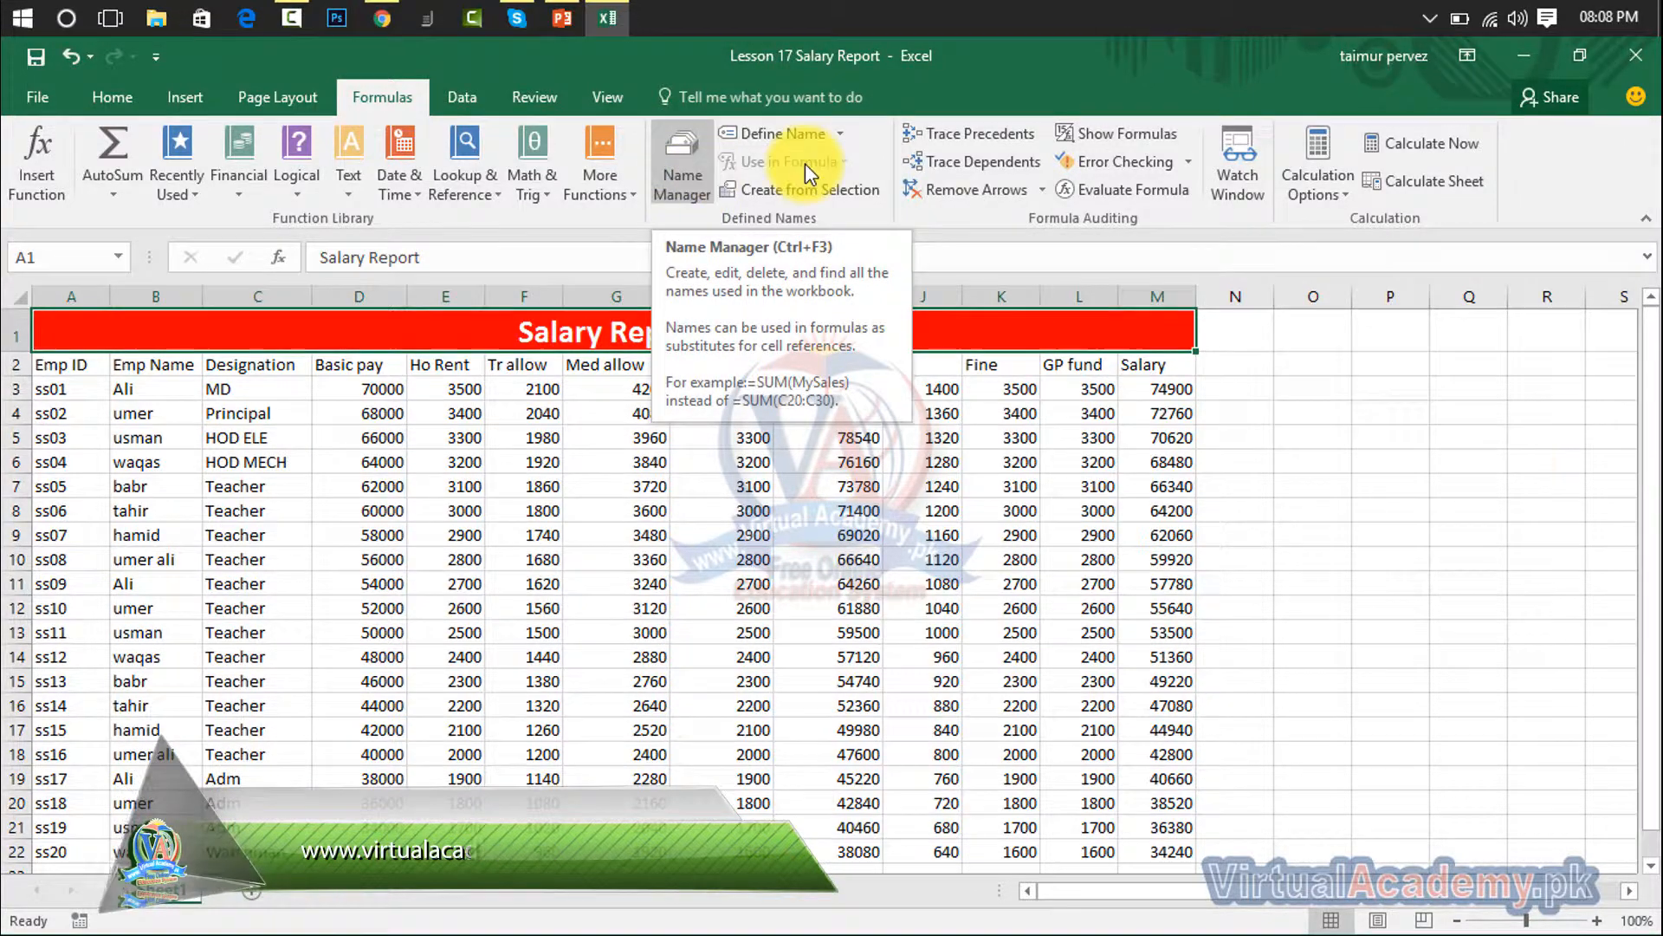
{"action": "mouse_move", "coordinate": [1651, 443]}
{"action": "left_mouse_down"}
{"action": "mouse_move", "coordinate": [1654, 482]}
{"action": "mouse_move", "coordinate": [1651, 418]}
{"action": "left_mouse_up"}
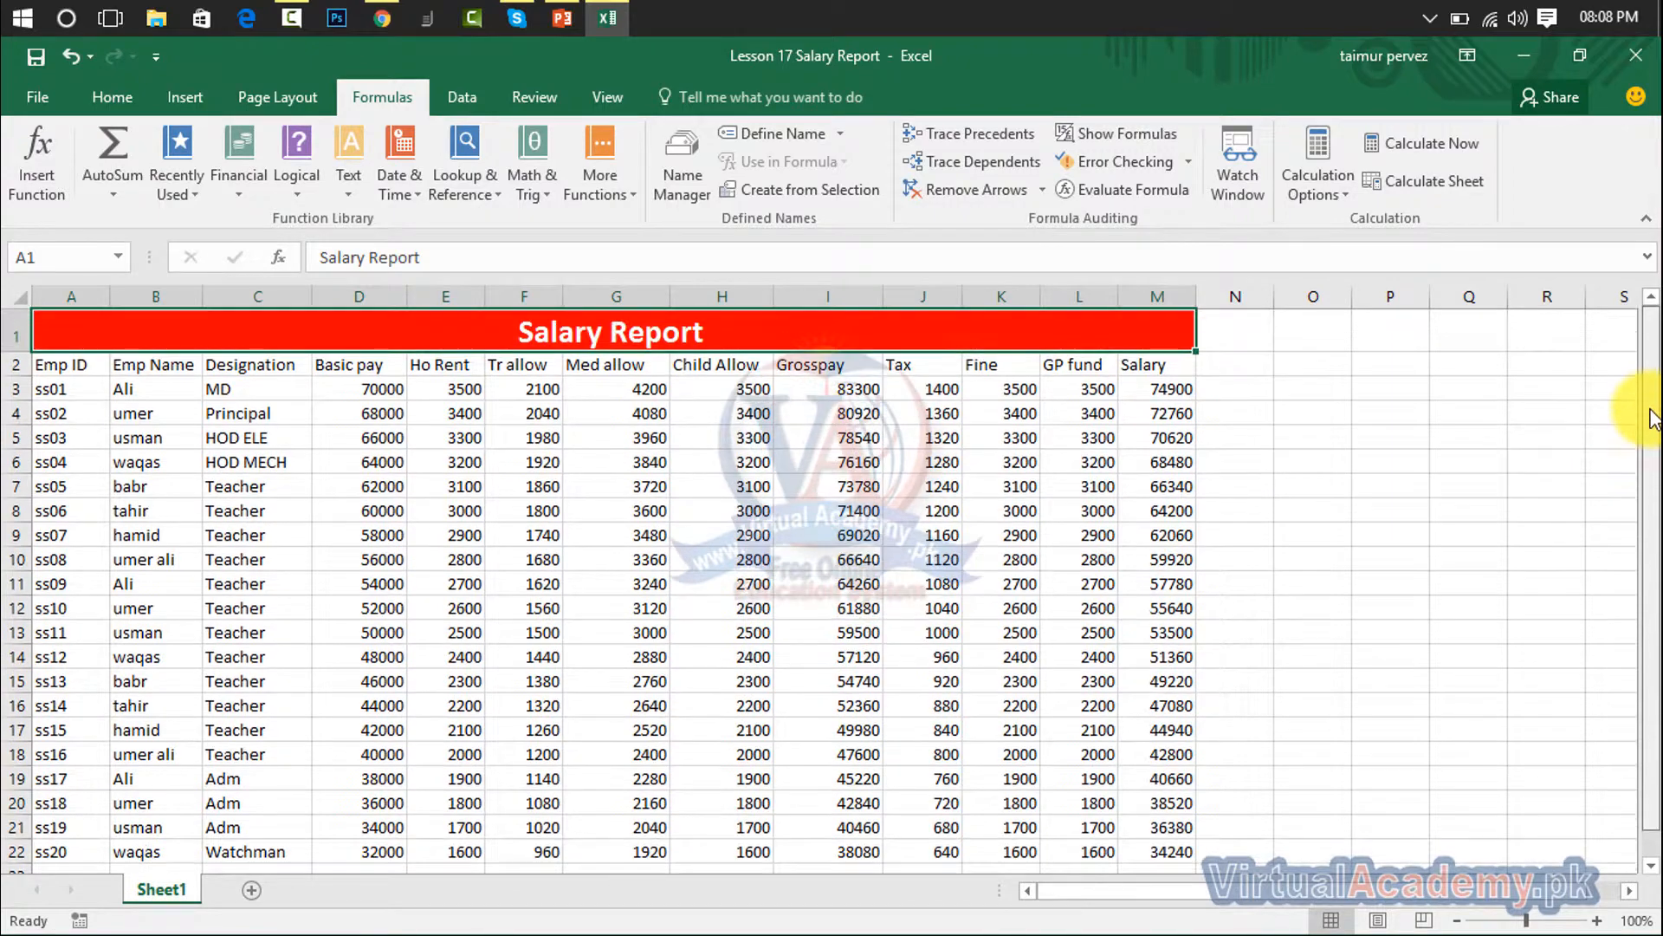
{"action": "left_click", "coordinate": [681, 168]}
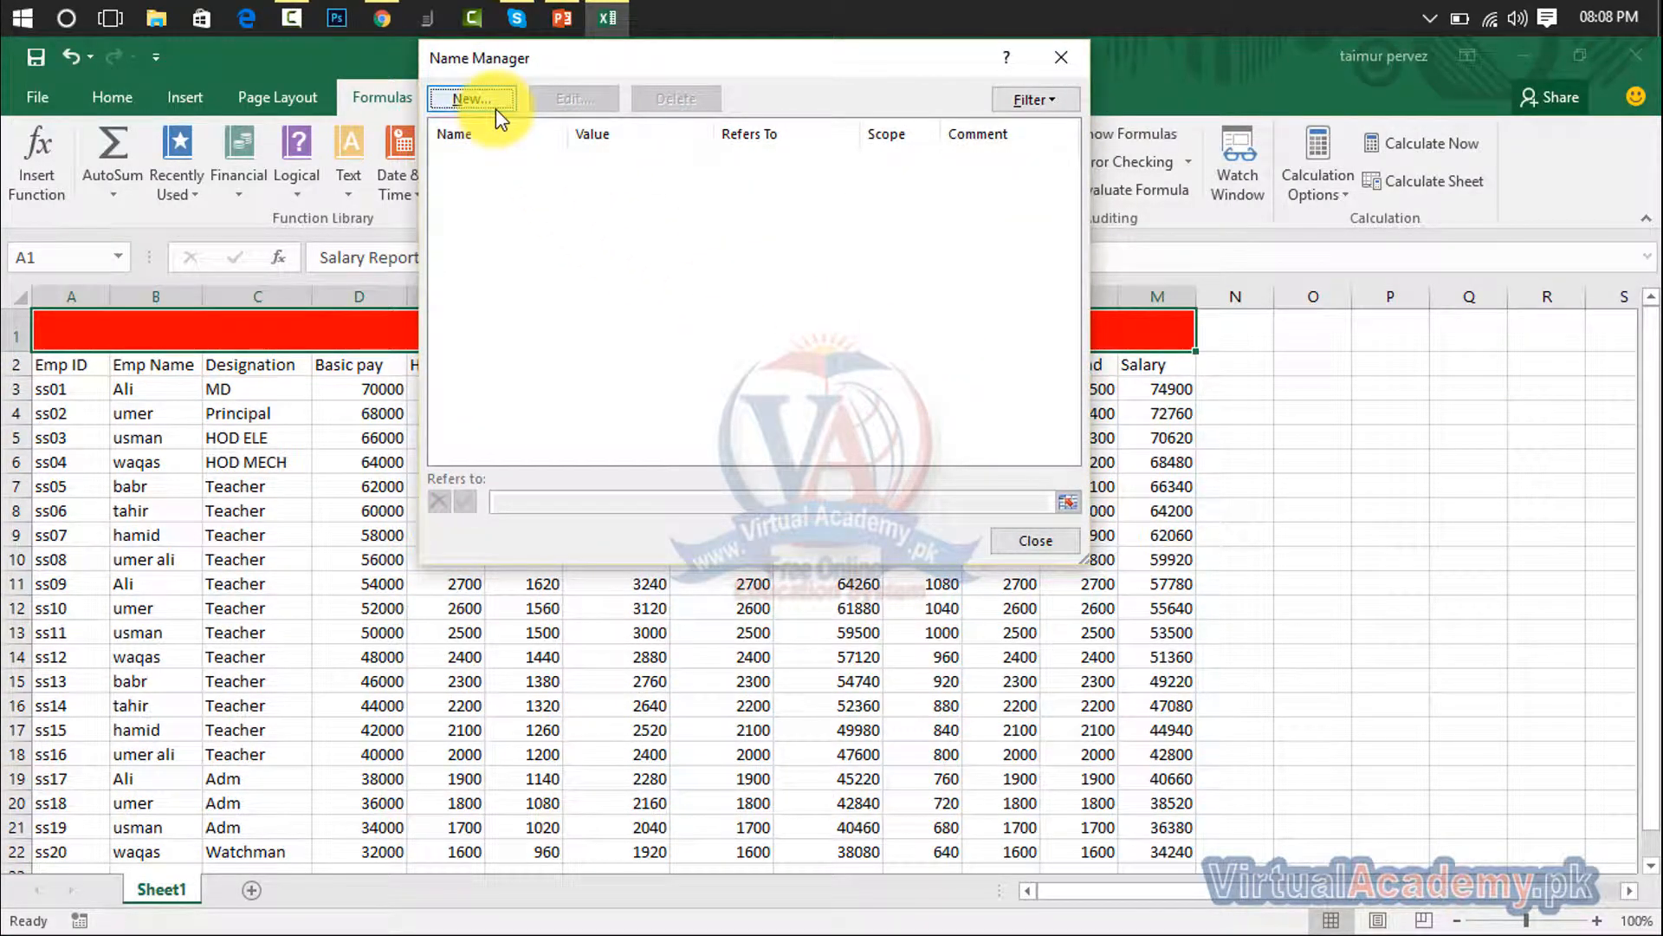
{"action": "left_click", "coordinate": [472, 98]}
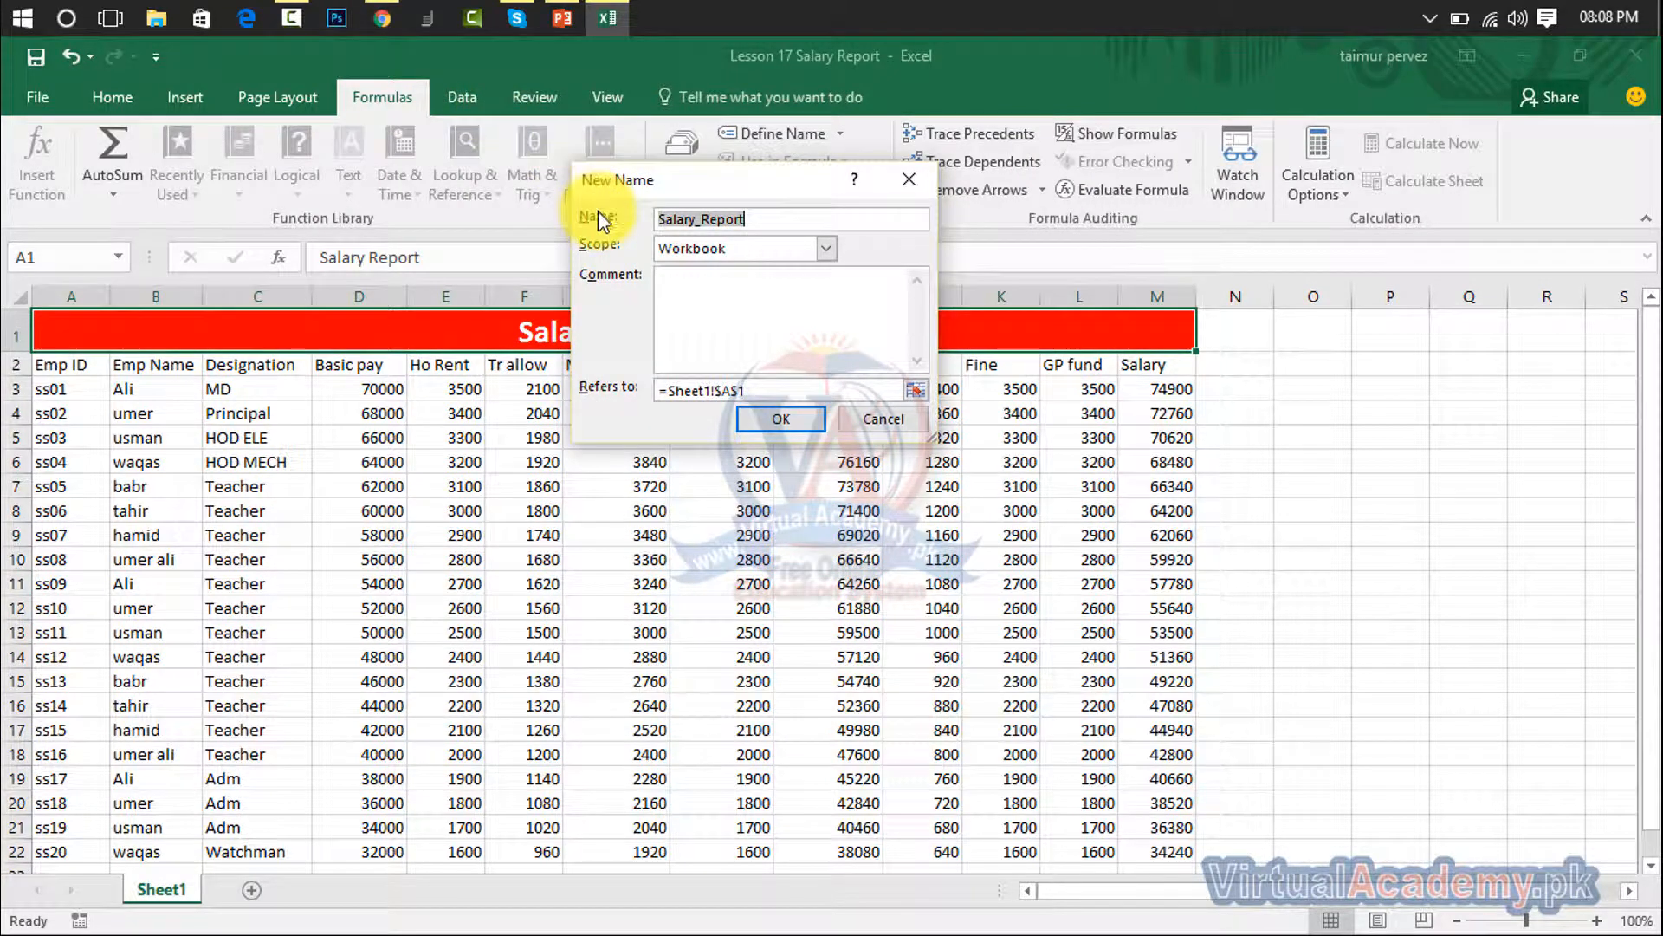
{"action": "left_click", "coordinate": [749, 221]}
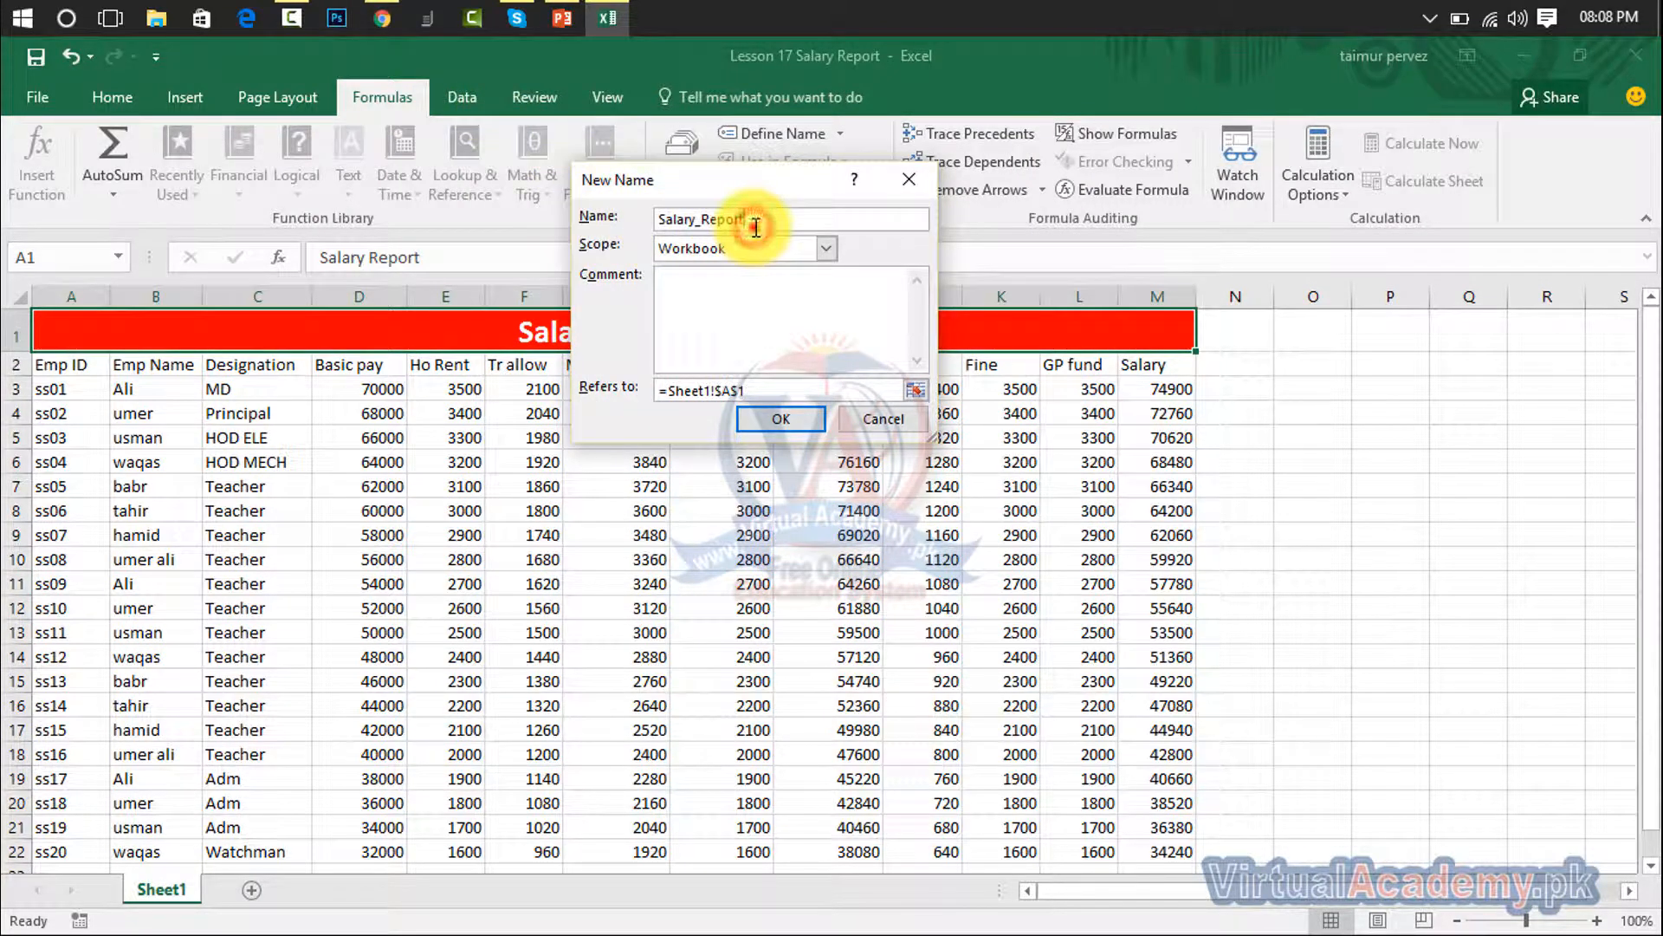
{"action": "mouse_move", "coordinate": [754, 219]}
{"action": "left_mouse_down"}
{"action": "mouse_move", "coordinate": [642, 216]}
{"action": "mouse_move", "coordinate": [784, 190]}
{"action": "left_mouse_up"}
{"action": "left_click", "coordinate": [685, 185]}
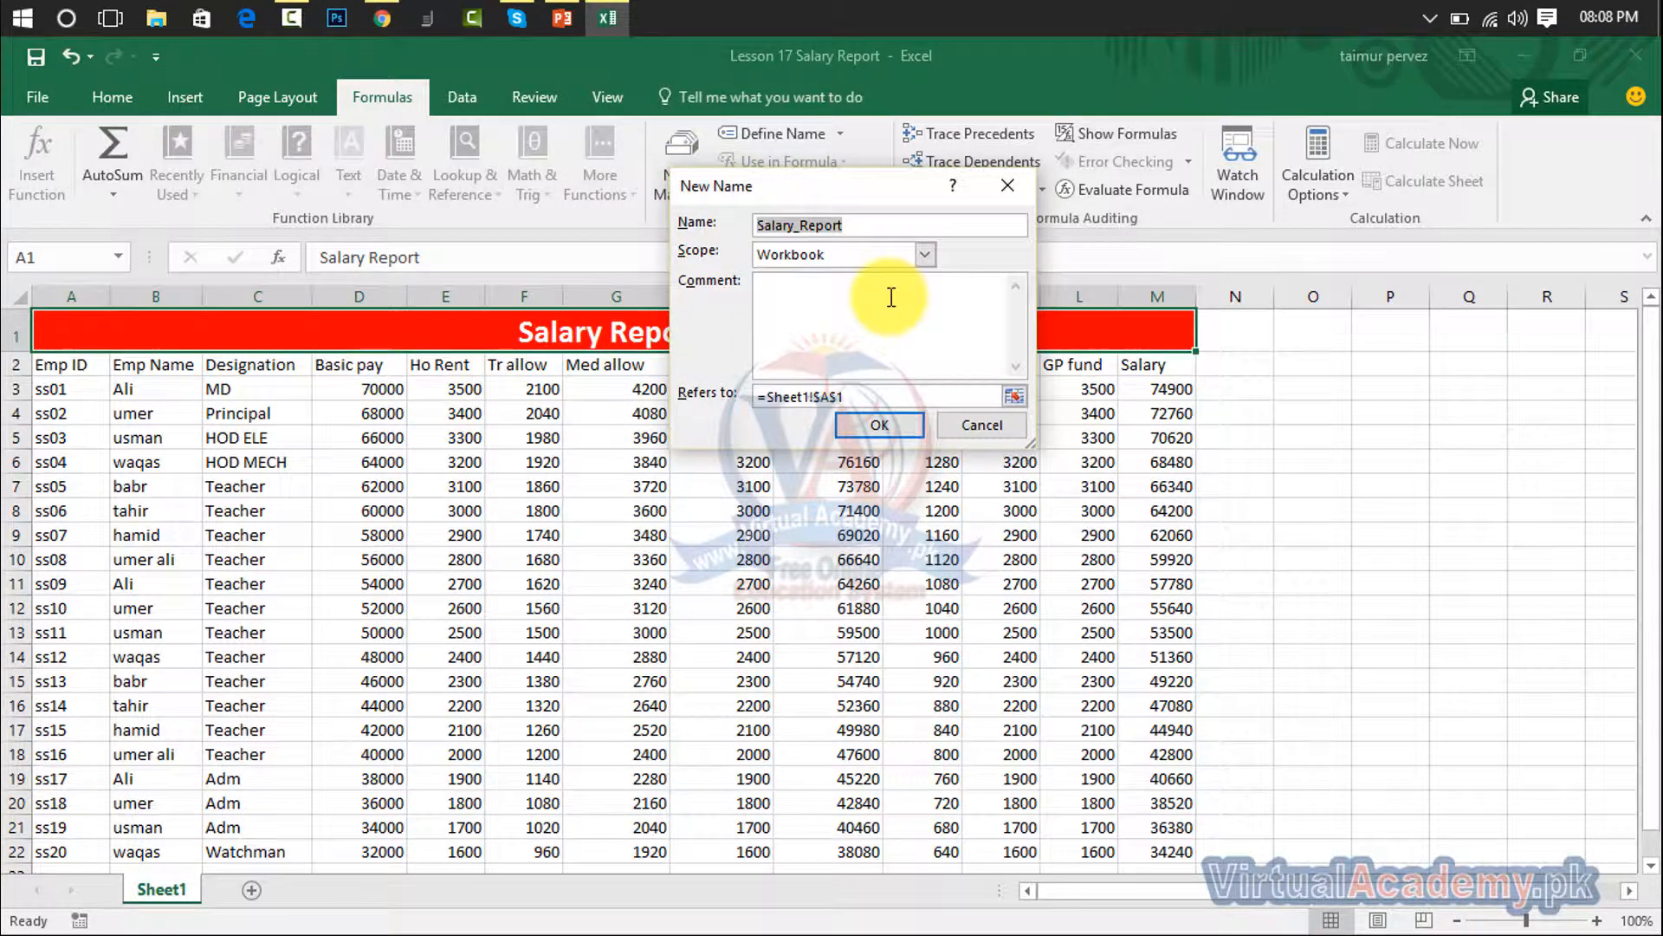
{"action": "type", "text": "Basic"}
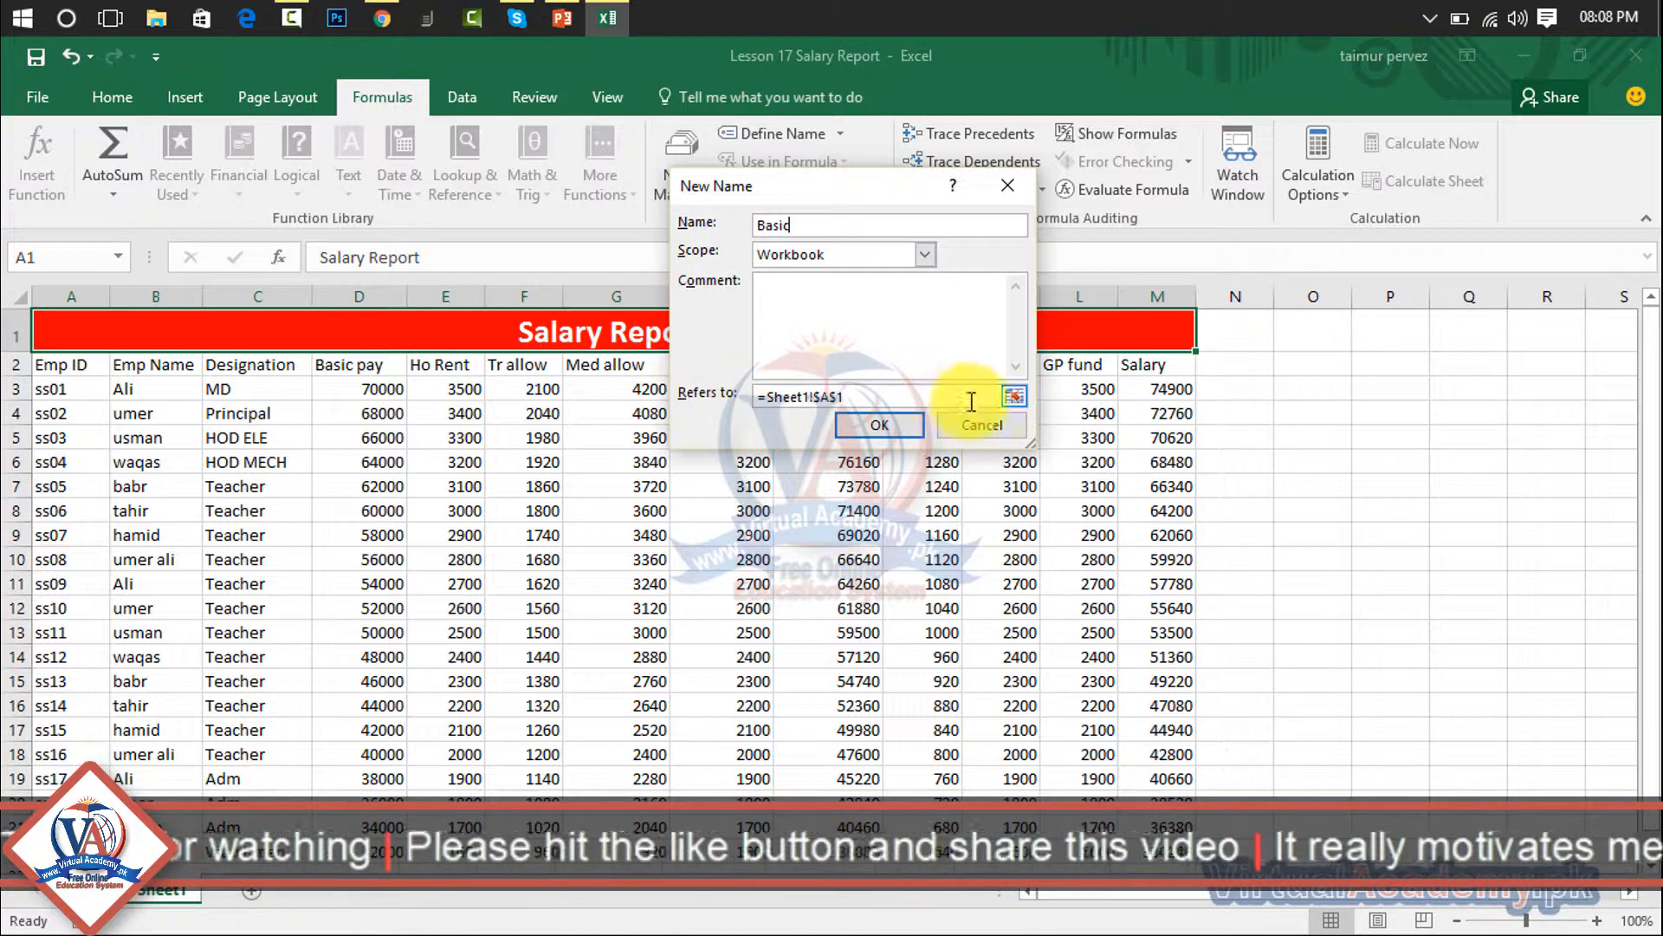
Make the name Basic refer to the Basic pay values in Sheet1 D3:D22, then save it and close the Name Manager.
{"action": "left_click", "coordinate": [1016, 397]}
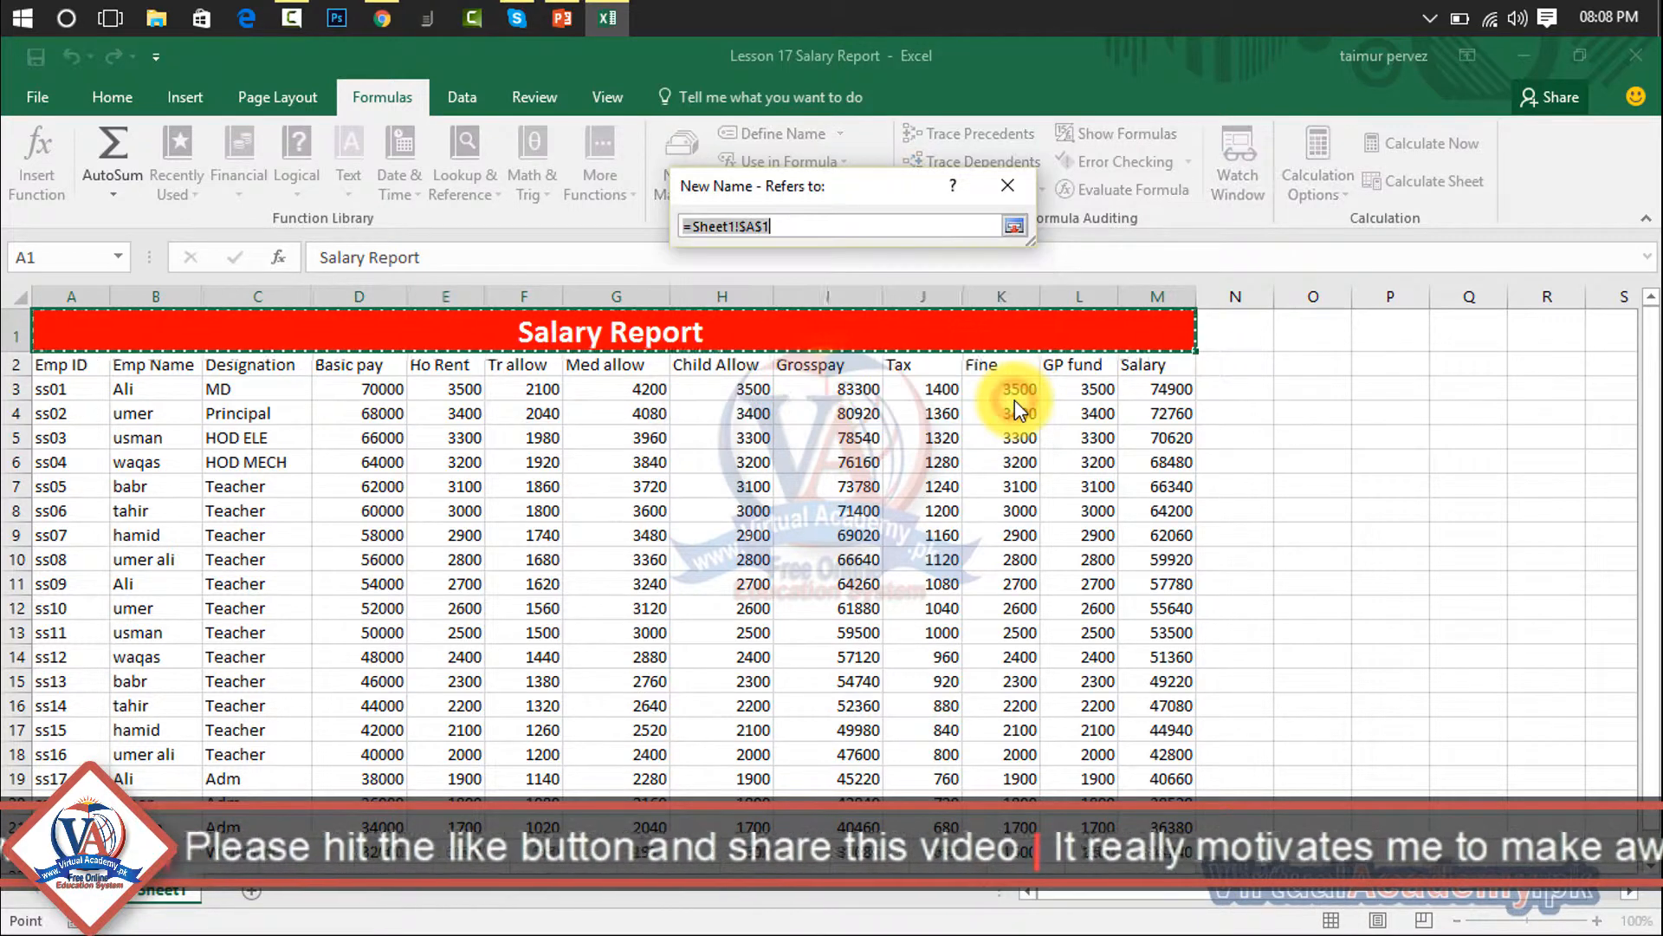
{"action": "left_click", "coordinate": [367, 388]}
{"action": "left_click_drag", "start_coordinate": [367, 387], "coordinate": [376, 517]}
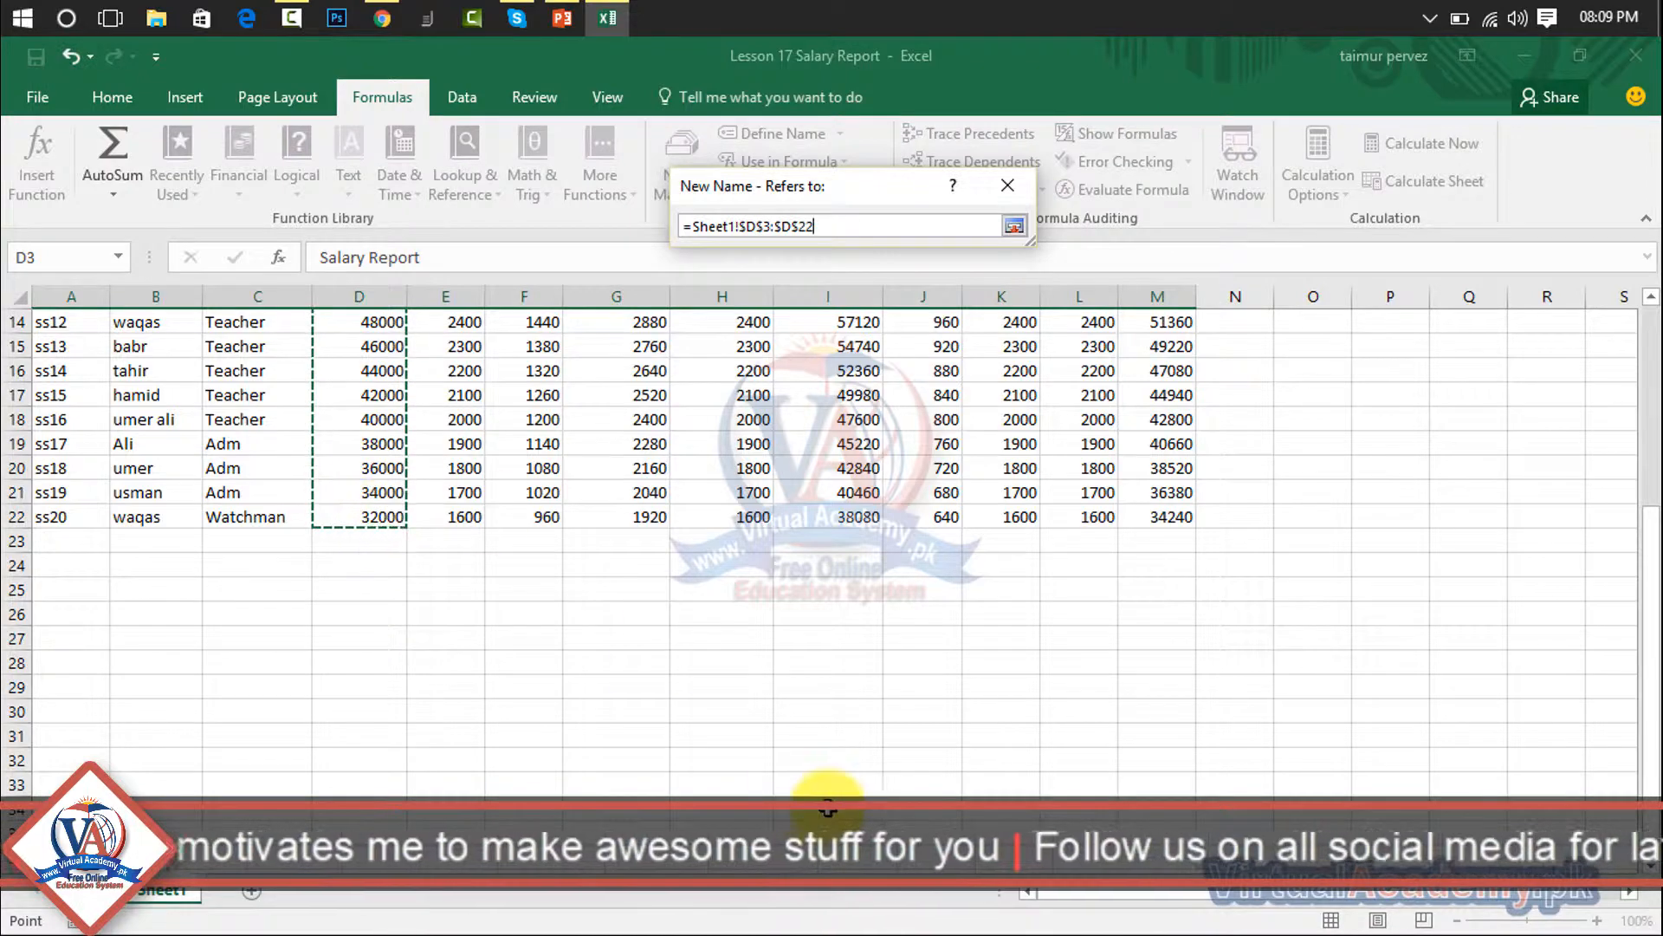
{"action": "left_click", "coordinate": [1022, 227]}
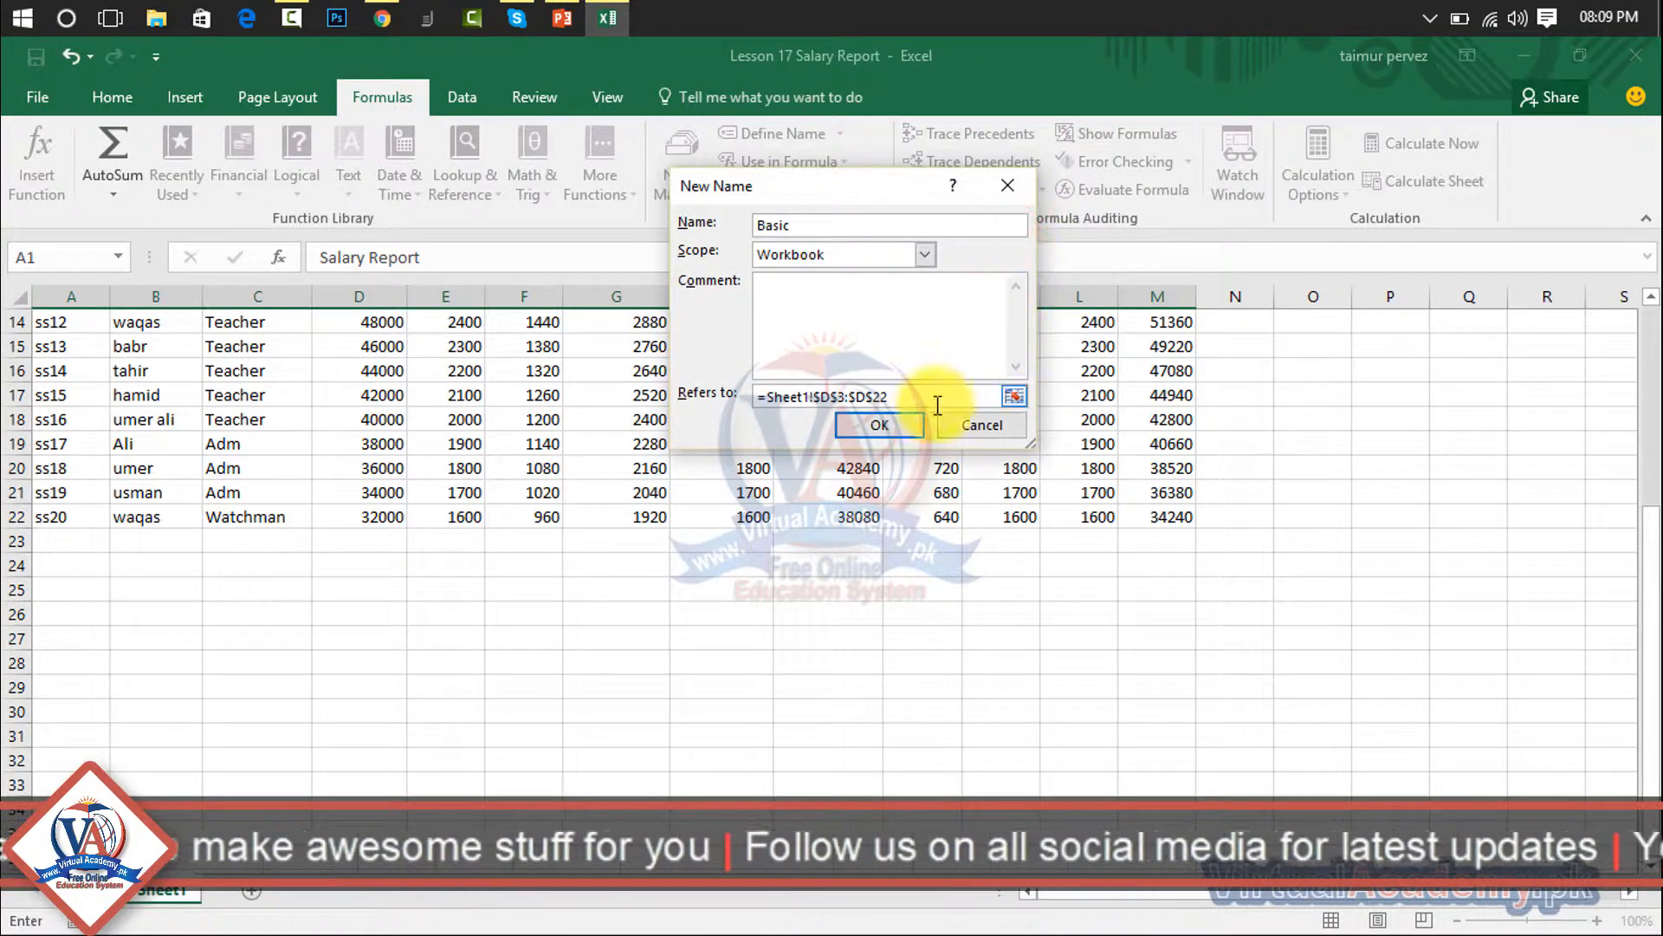
{"action": "left_click", "coordinate": [894, 423]}
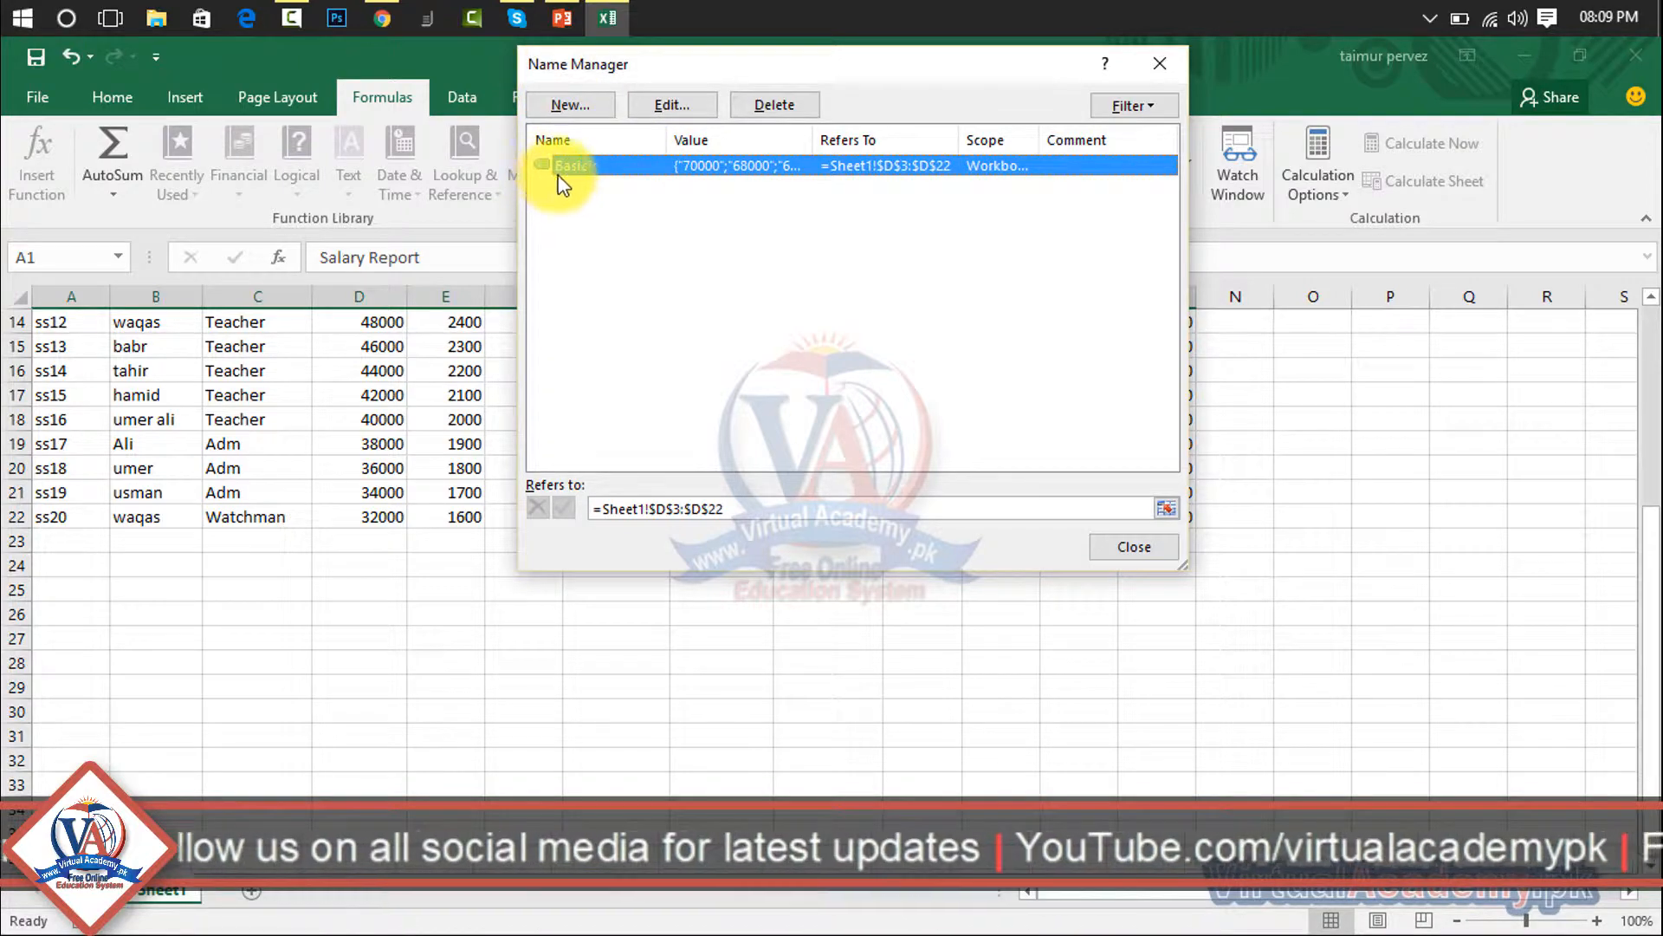
{"action": "left_click", "coordinate": [1142, 551]}
Enter the formula =sum(basic) in cell O8 to total the Basic pay column through its defined name.
{"action": "left_click_drag", "start_coordinate": [1650, 554], "coordinate": [1651, 347]}
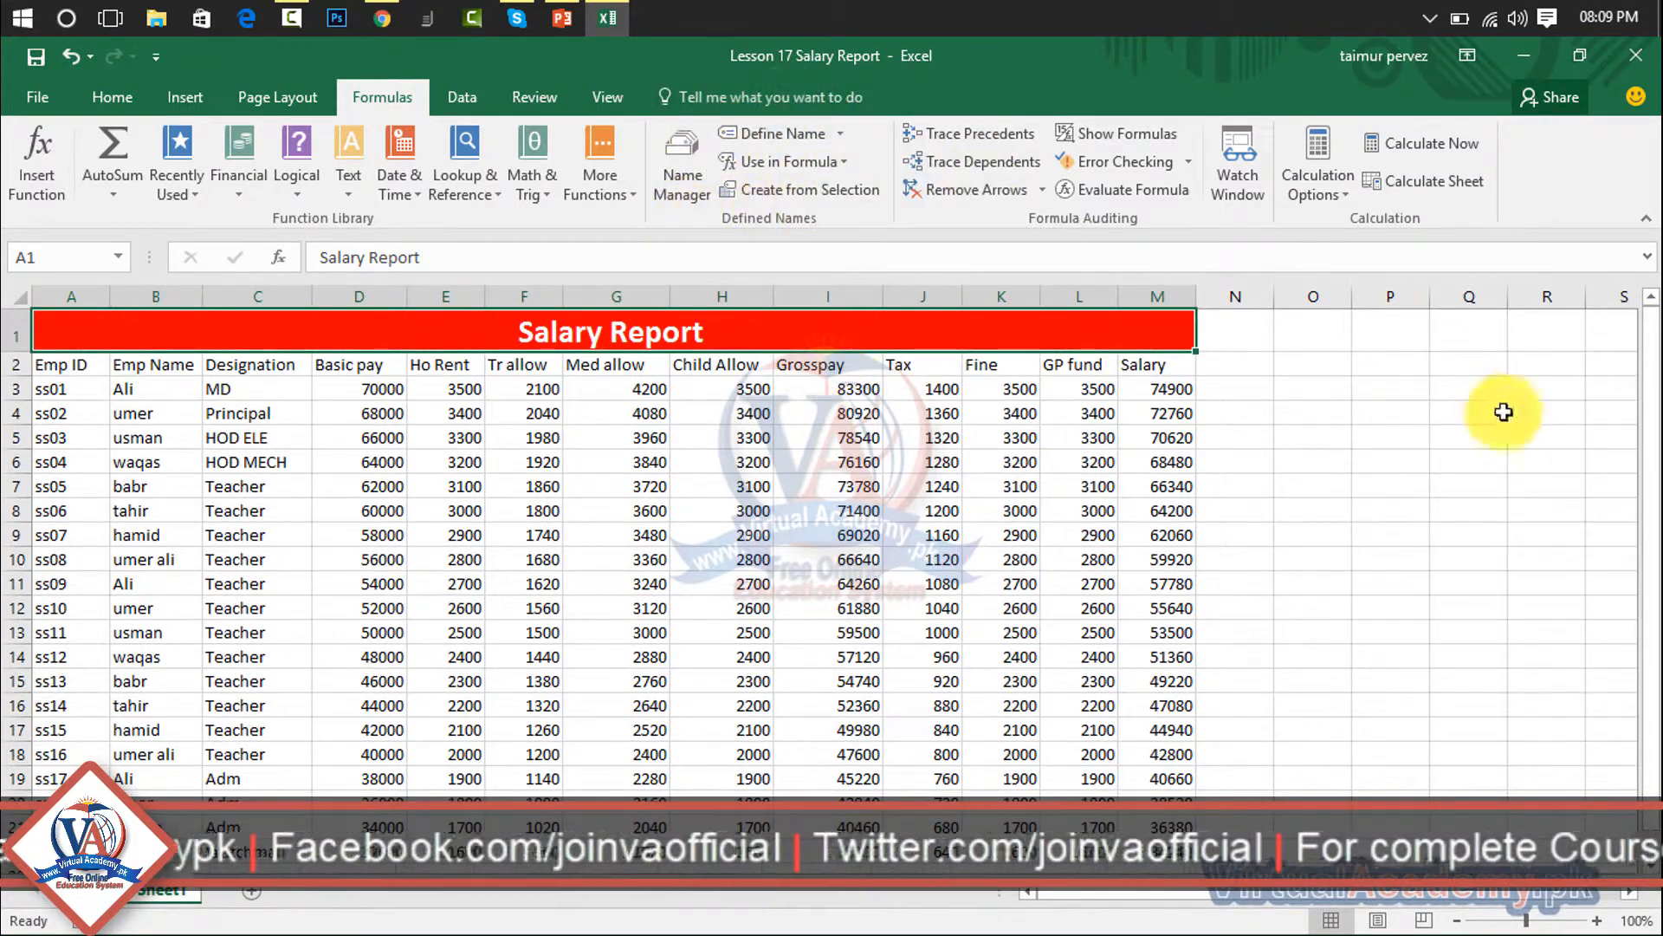
{"action": "left_click_drag", "start_coordinate": [1653, 414], "coordinate": [1651, 429]}
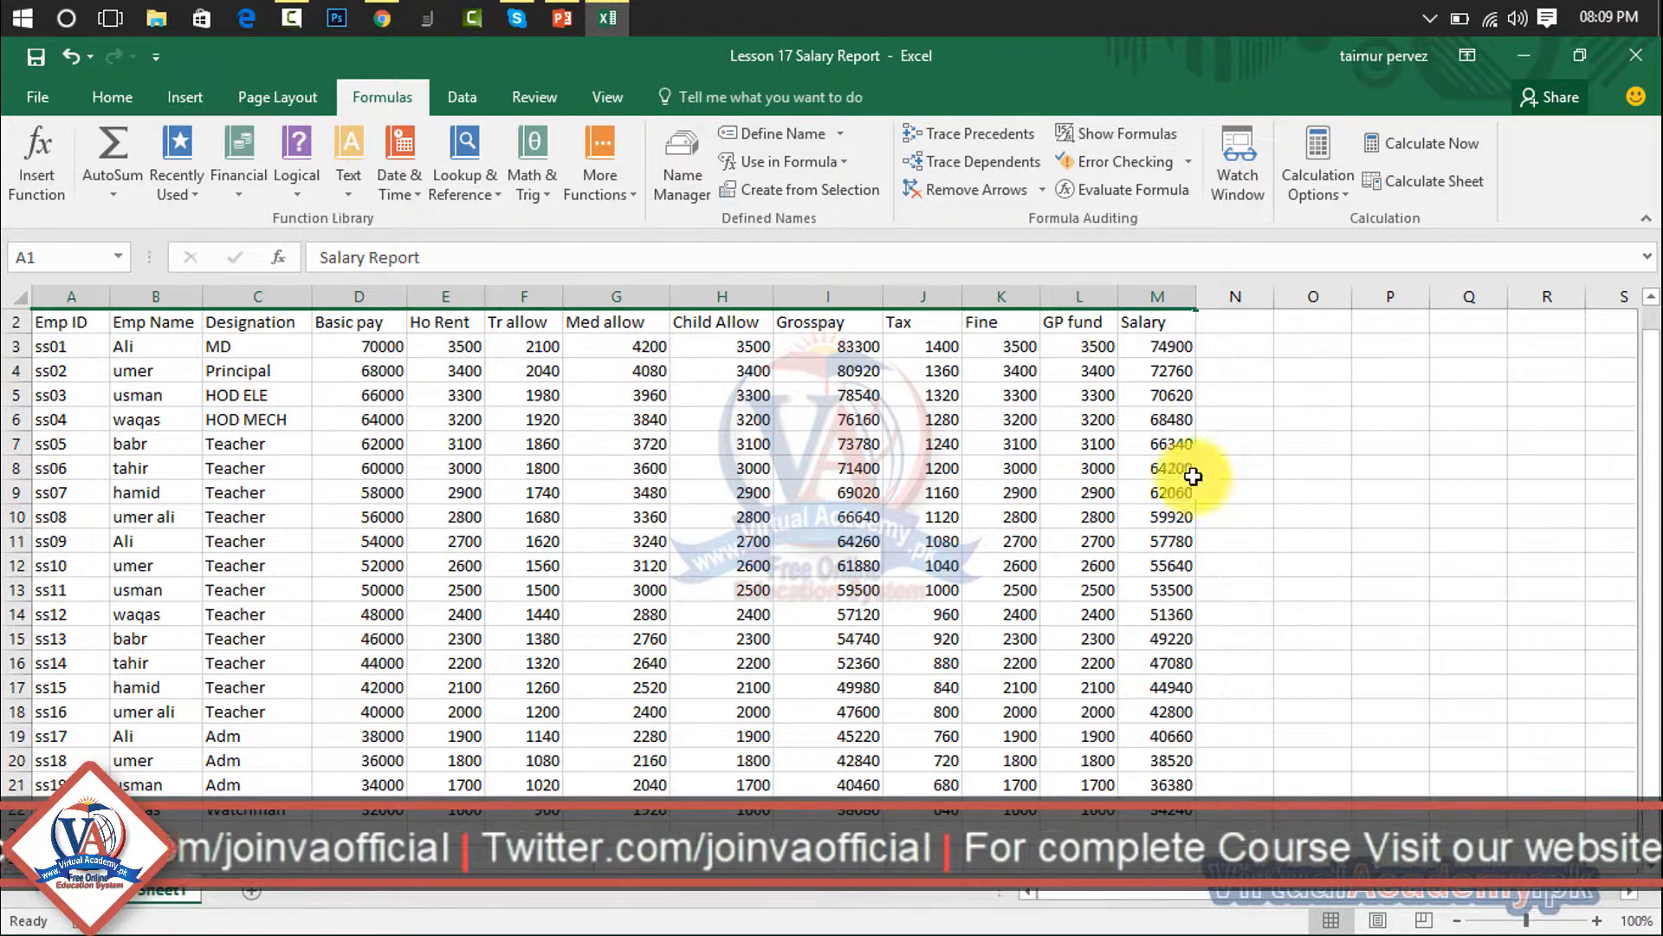
{"action": "left_click", "coordinate": [1343, 475]}
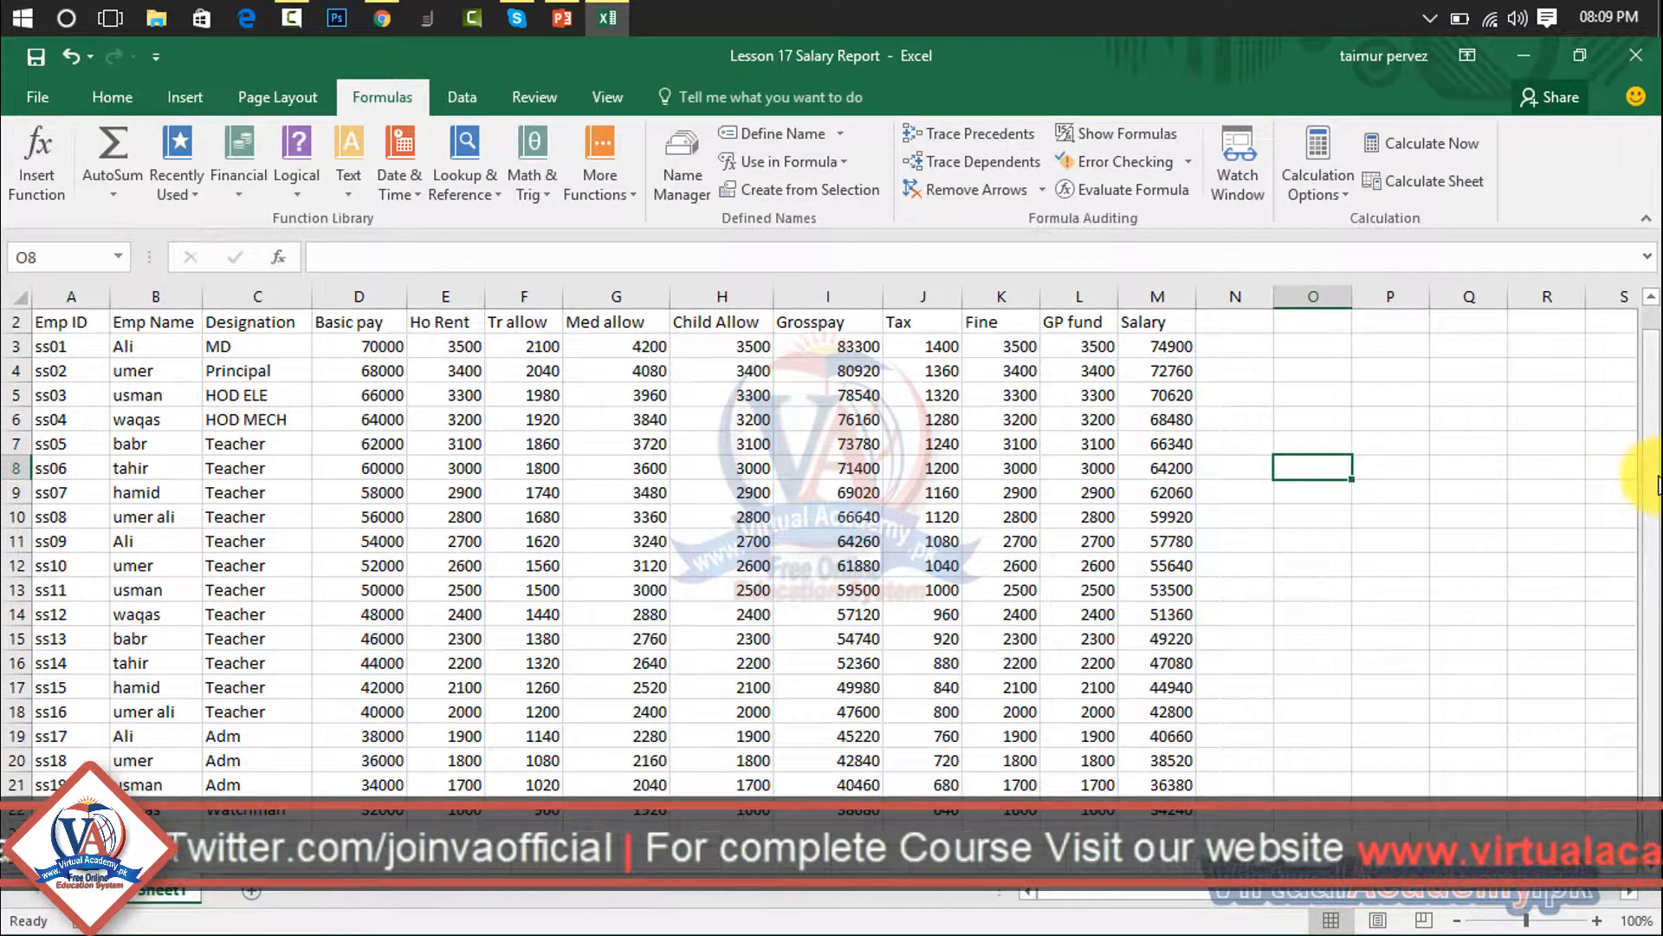
{"action": "left_click_drag", "start_coordinate": [1655, 477], "coordinate": [1657, 450]}
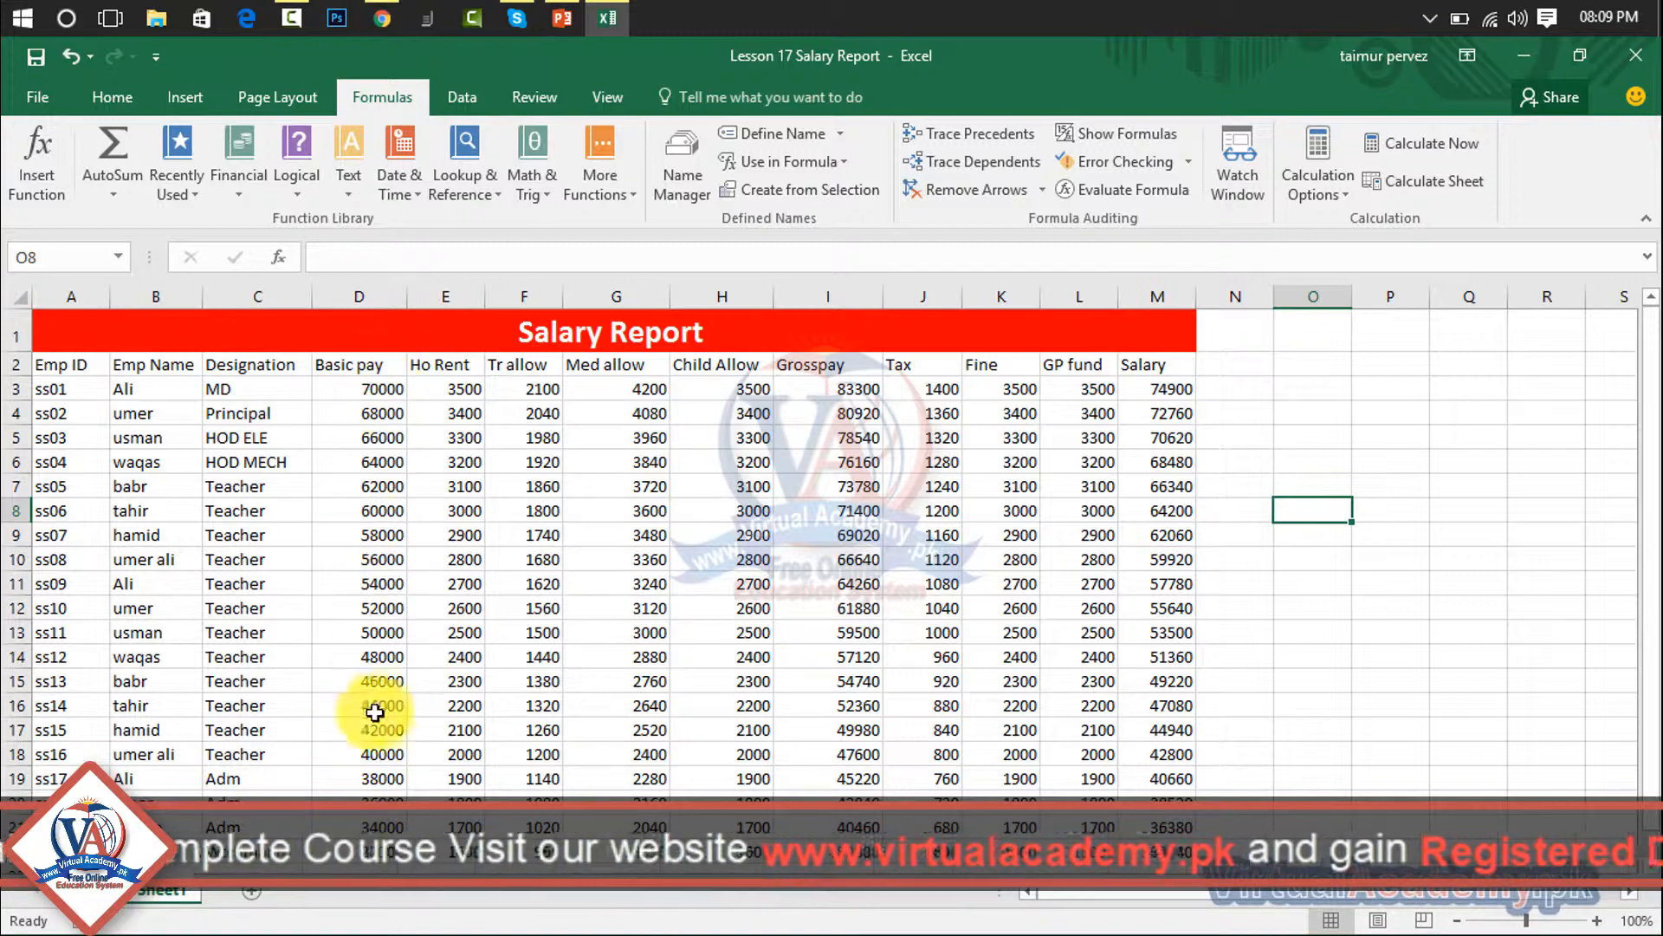
{"action": "type", "text": "="}
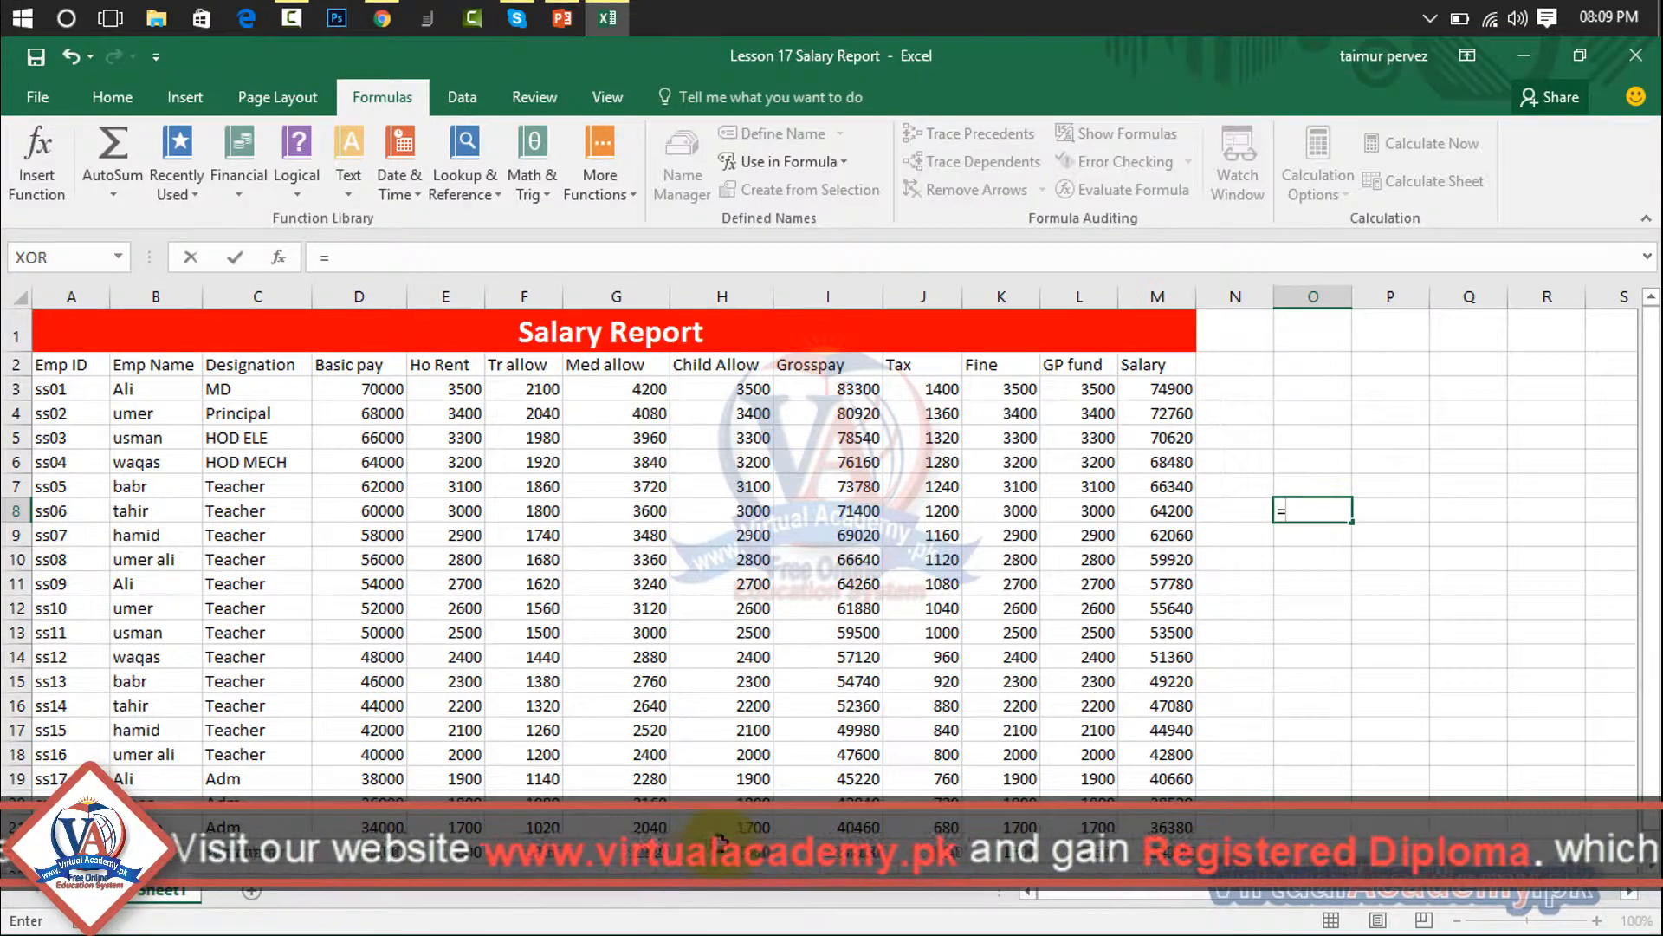
{"action": "type", "text": "sum("}
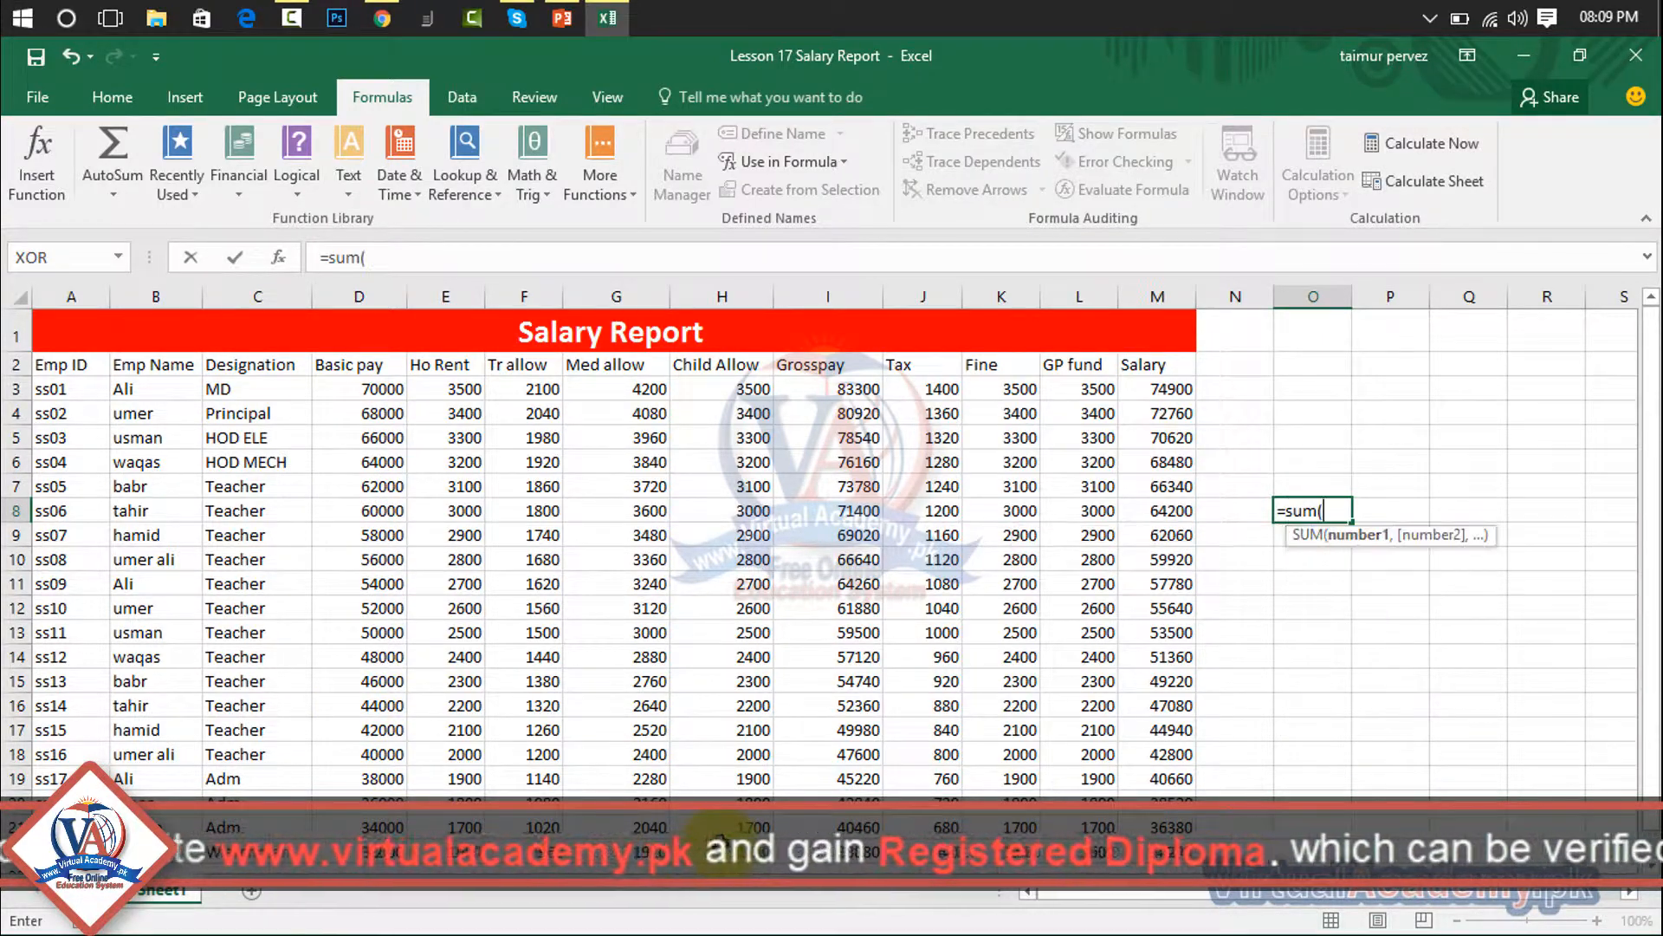
{"action": "type", "text": "basi"}
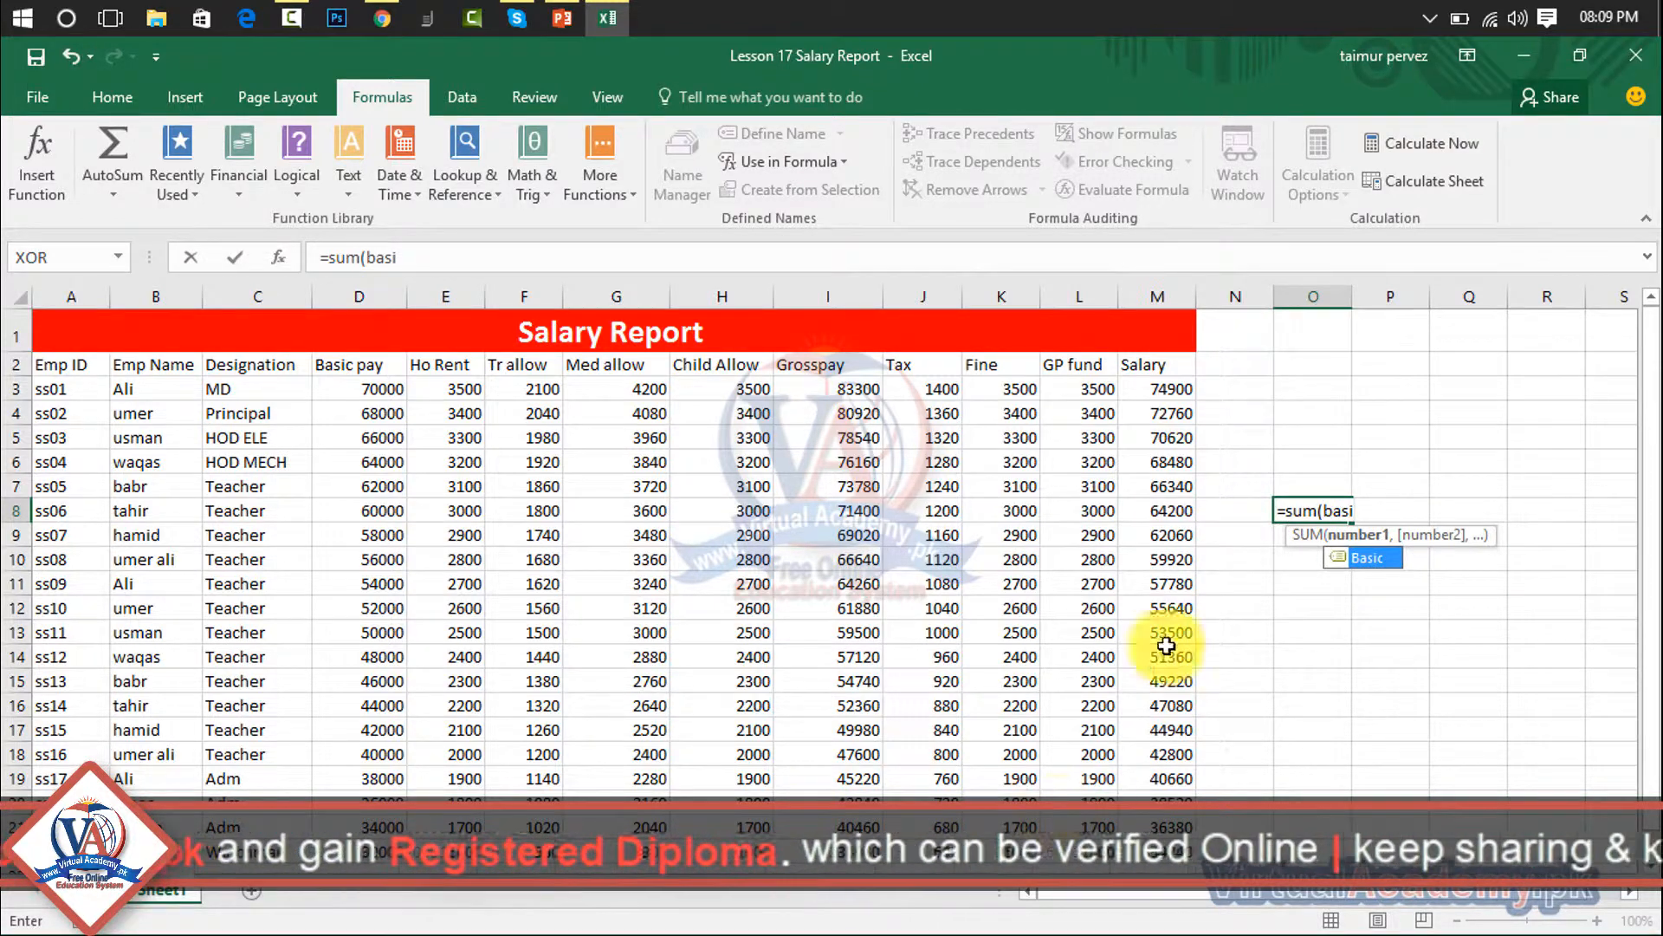
{"action": "left_click", "coordinate": [1374, 561]}
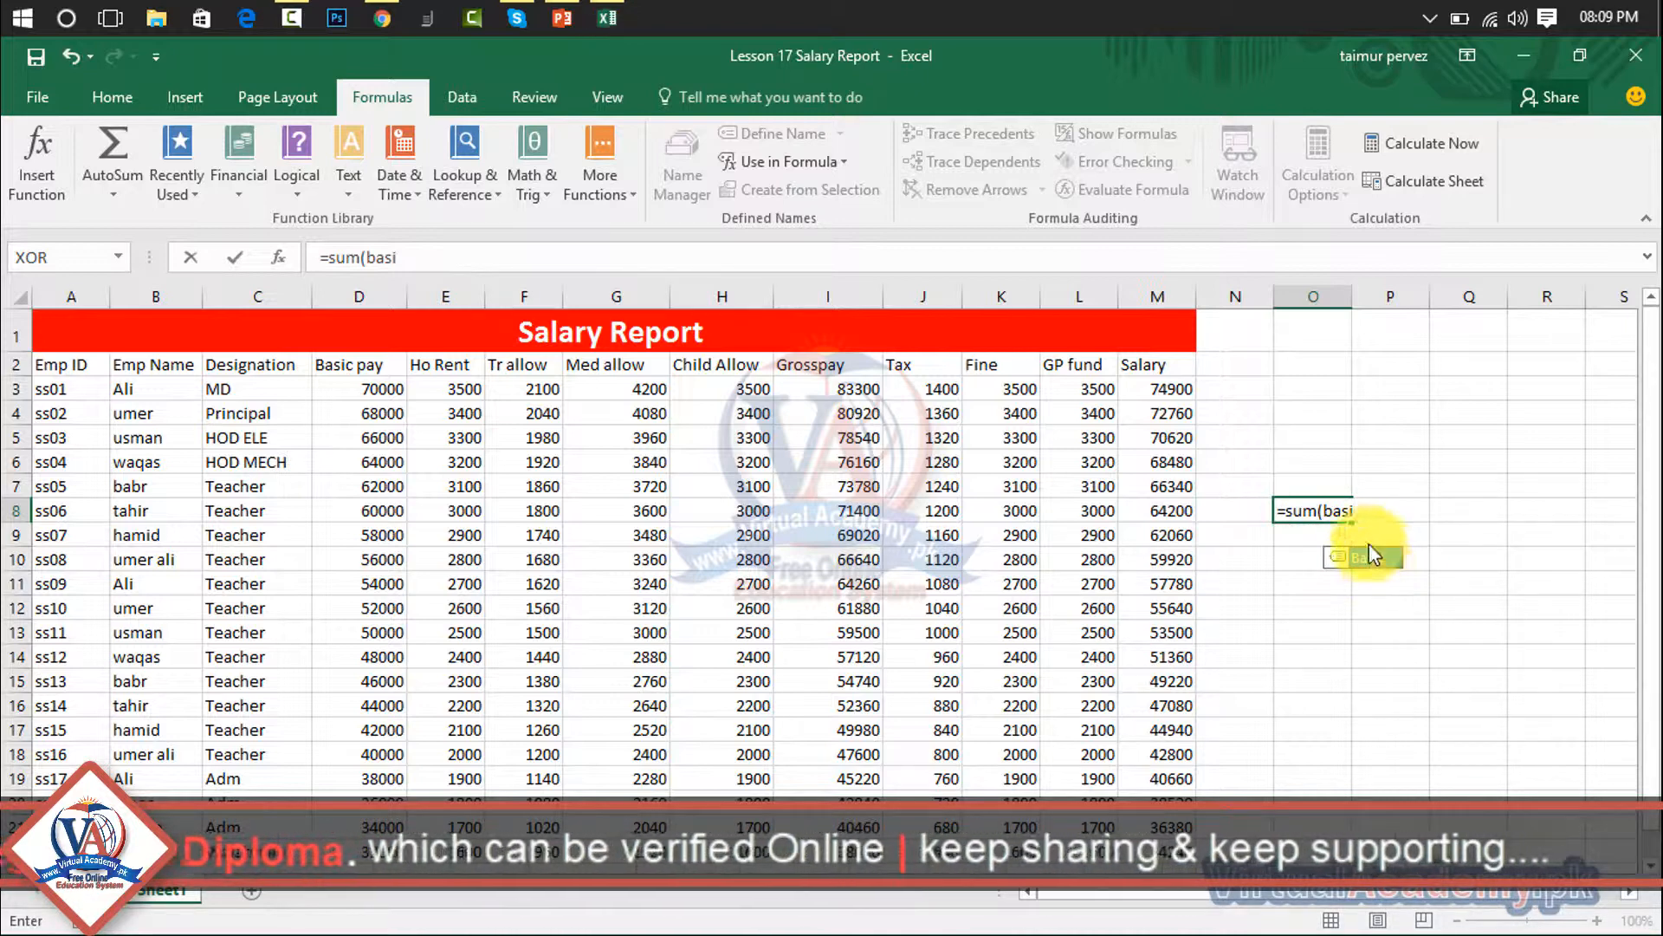
{"action": "type", "text": "c"}
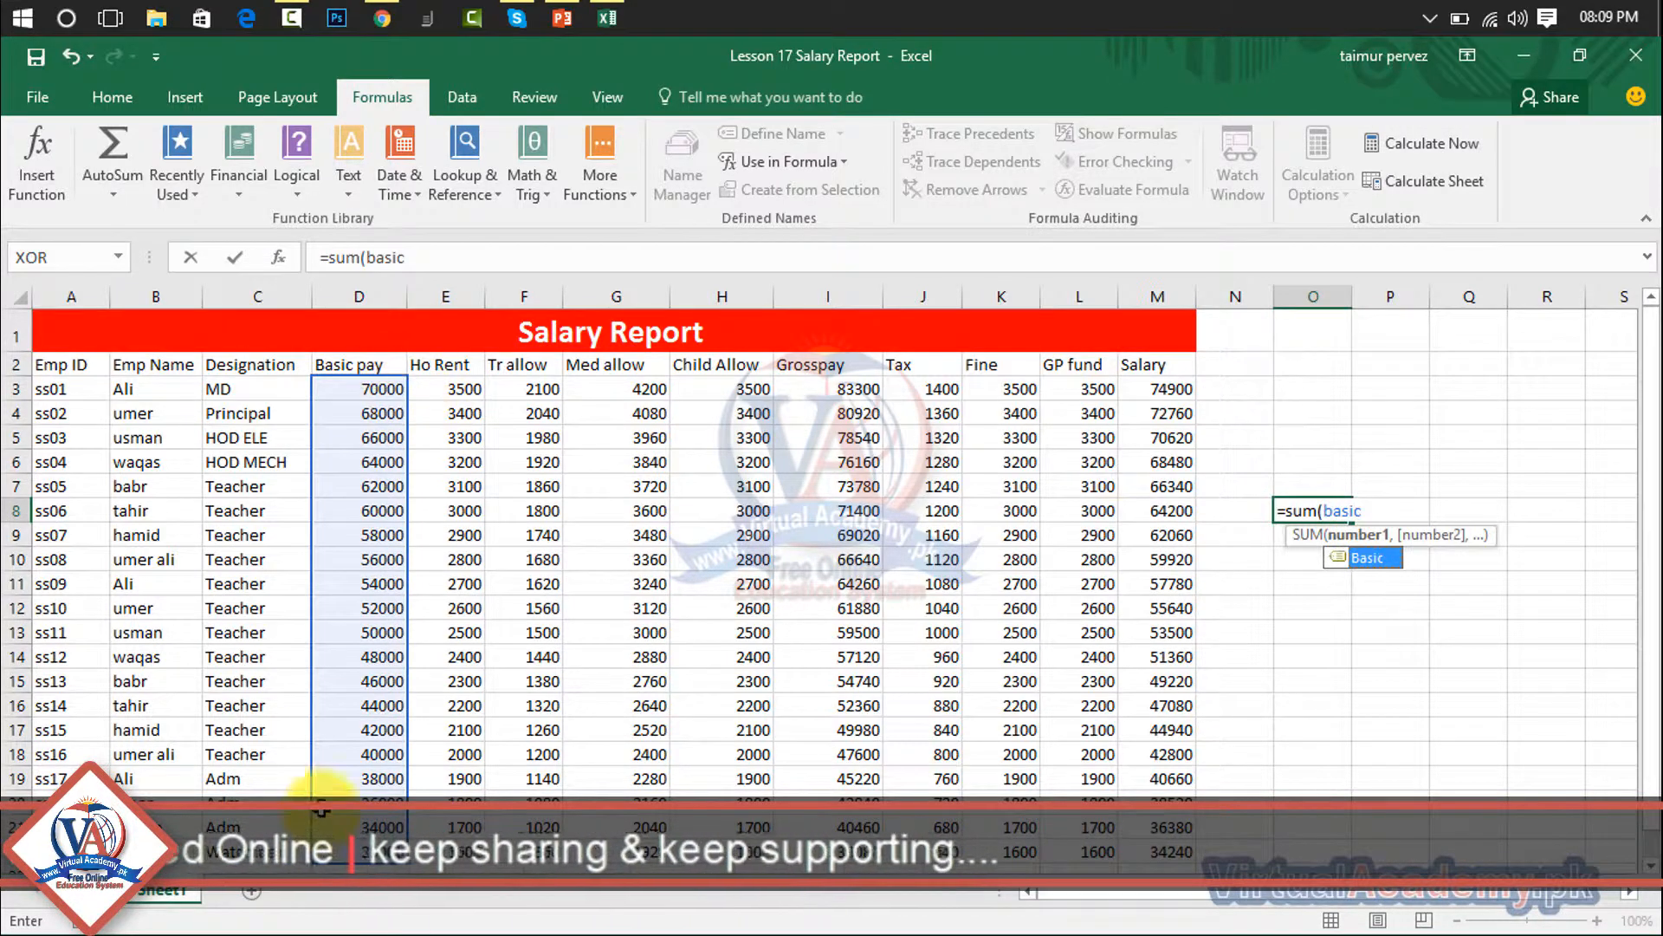
{"action": "type", "text": ")"}
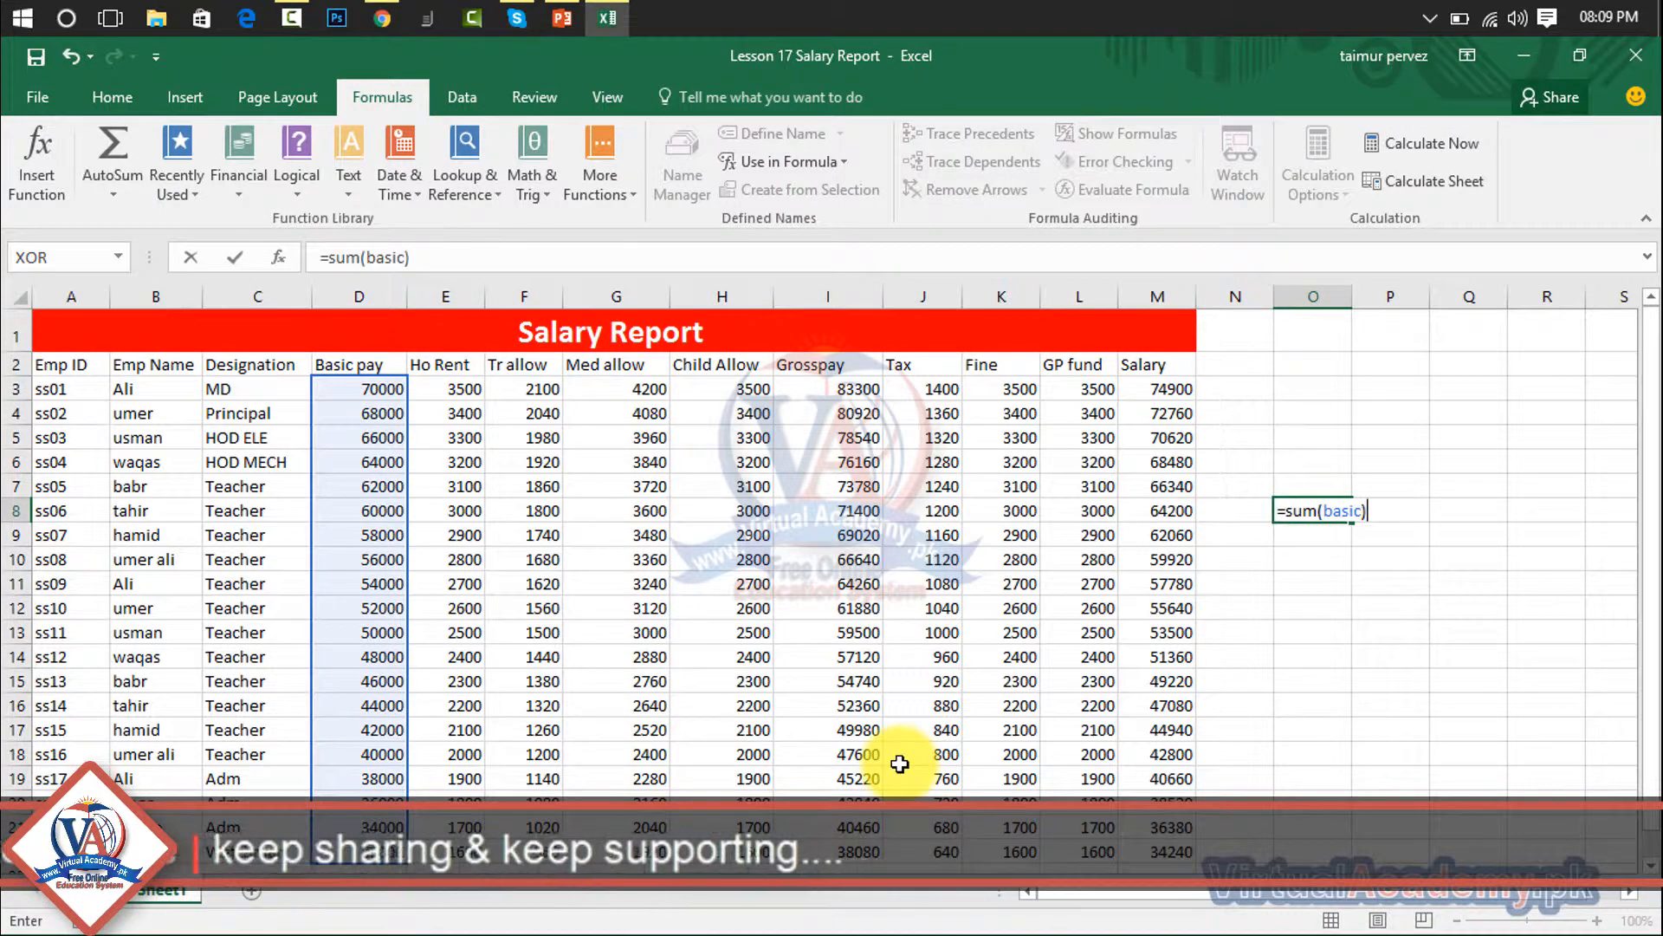
{"action": "key", "text": "Return"}
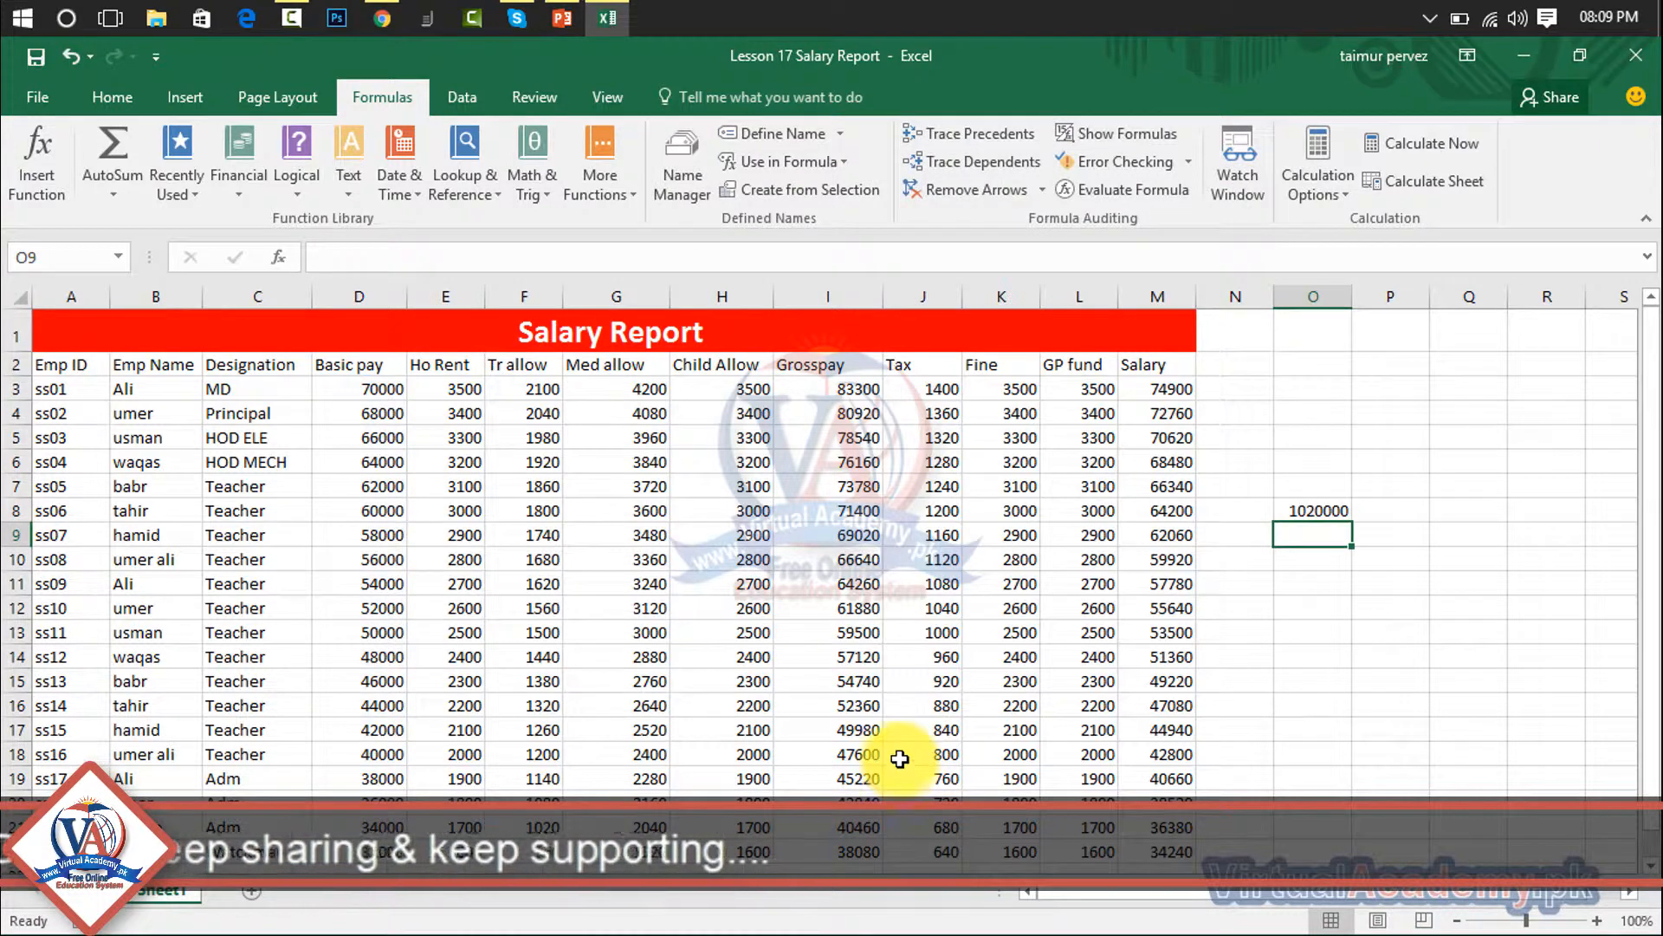
{"action": "left_click", "coordinate": [1303, 510]}
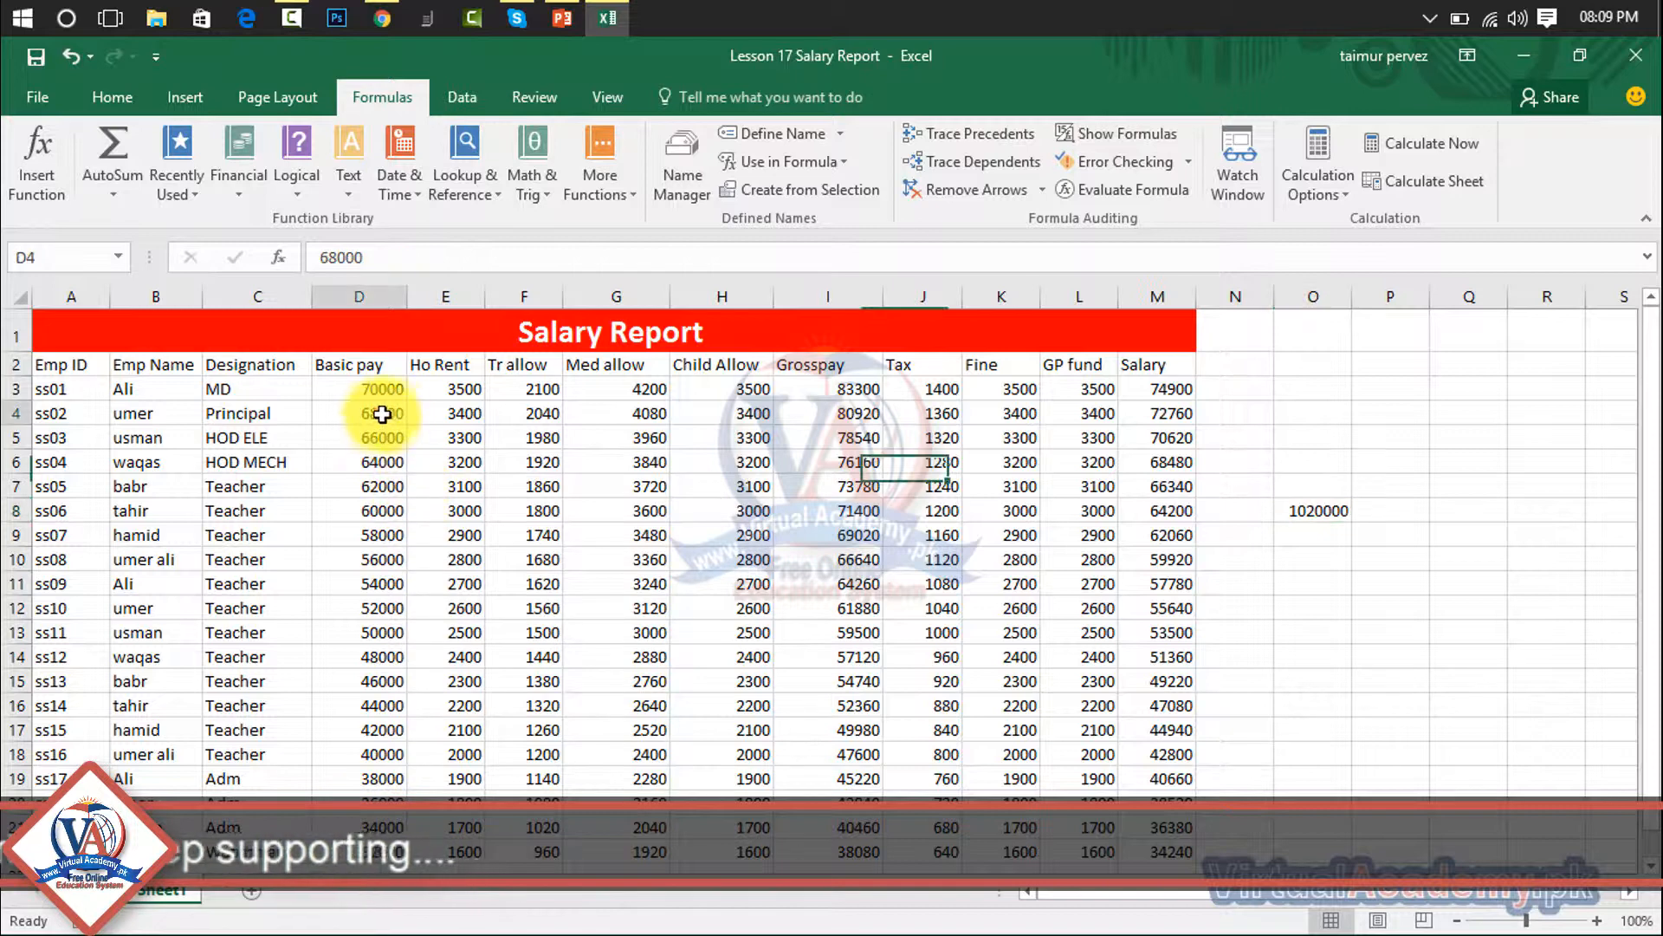
{"action": "left_click_drag", "start_coordinate": [394, 416], "coordinate": [1183, 416]}
{"action": "left_click", "coordinate": [1251, 414]}
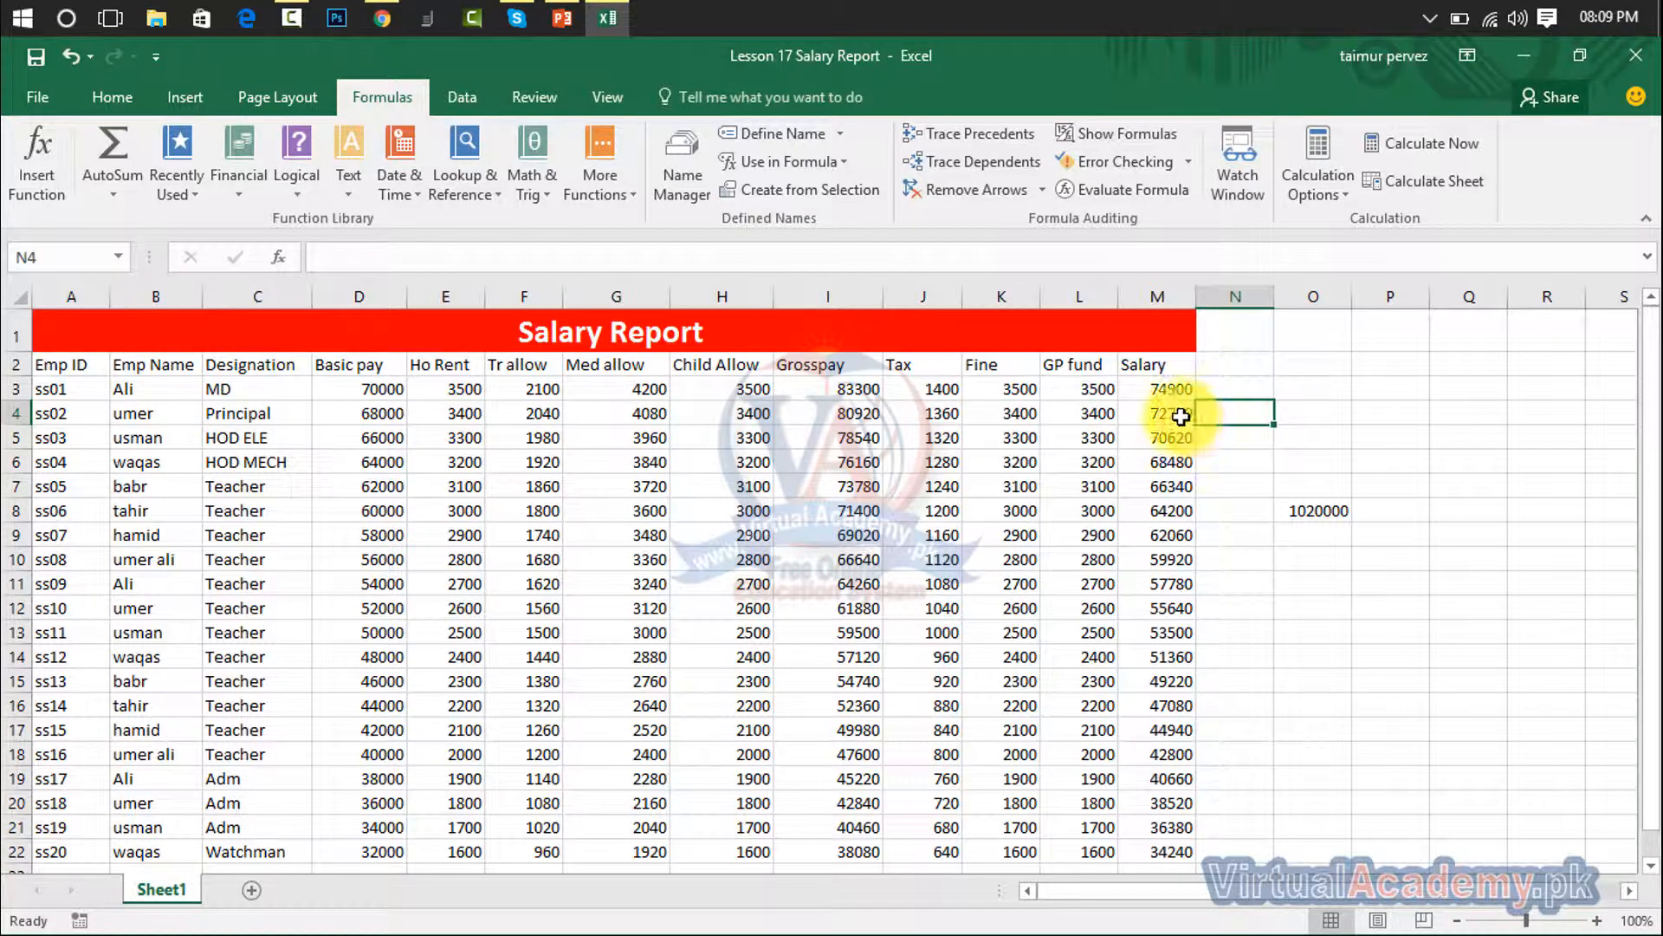
{"action": "left_click_drag", "start_coordinate": [381, 414], "coordinate": [1180, 412]}
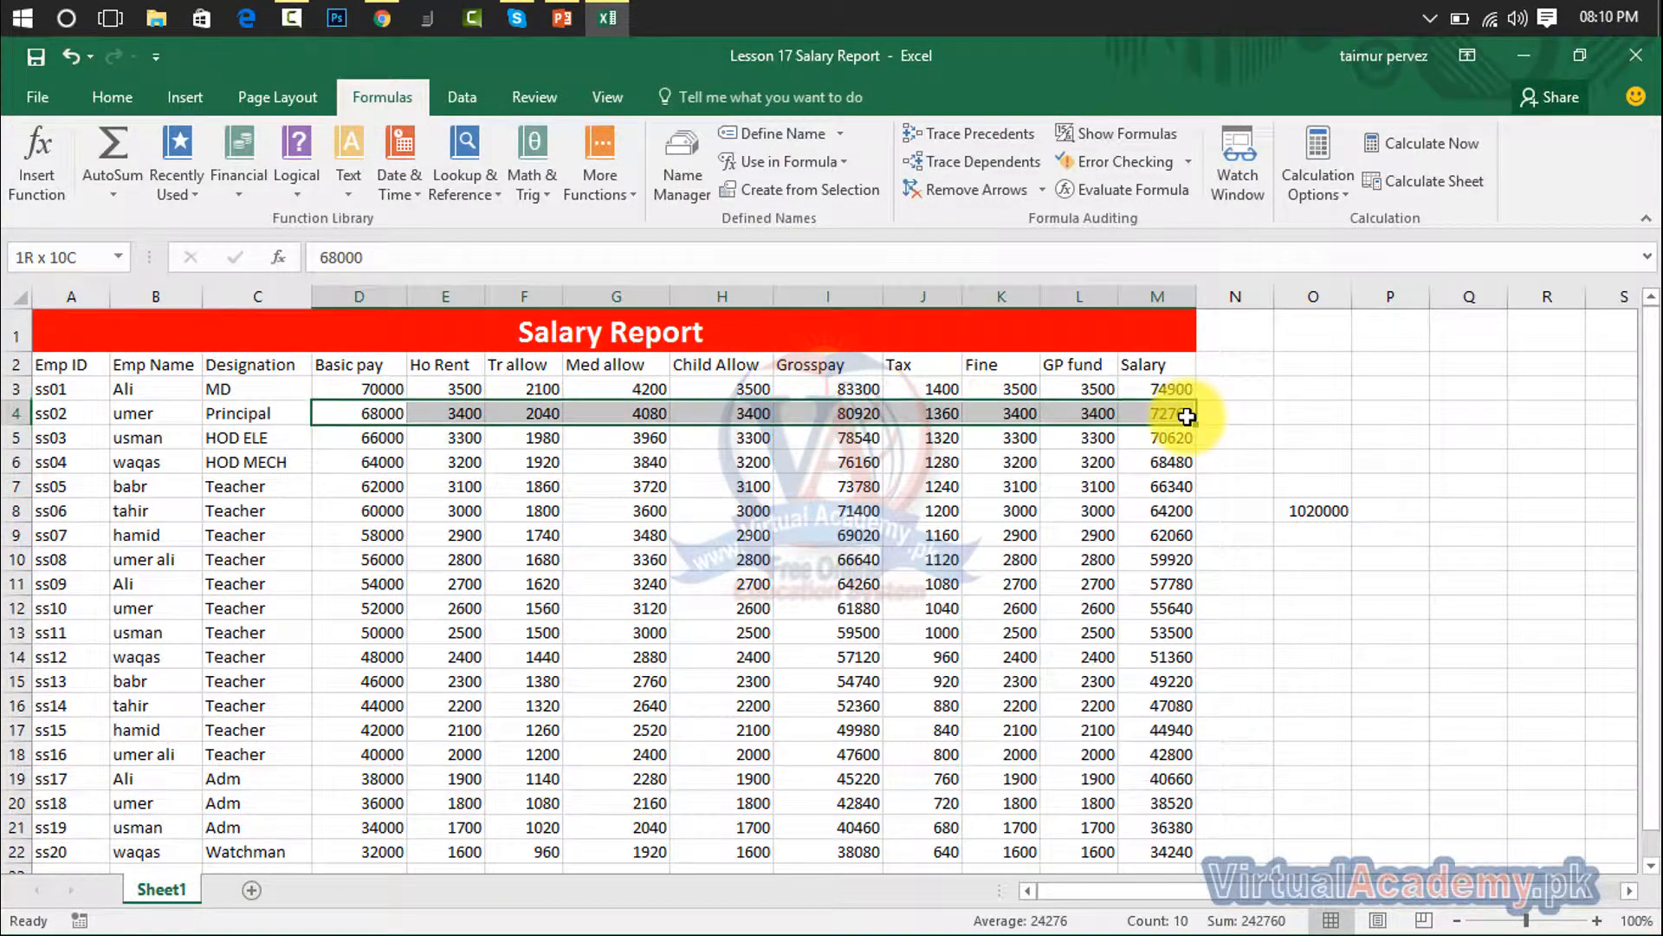
Create a workbook name adm referring to Sheet1 D19:M19, the pay figures of the first Adm employee, and close the Name Manager.
{"action": "left_click", "coordinate": [694, 164]}
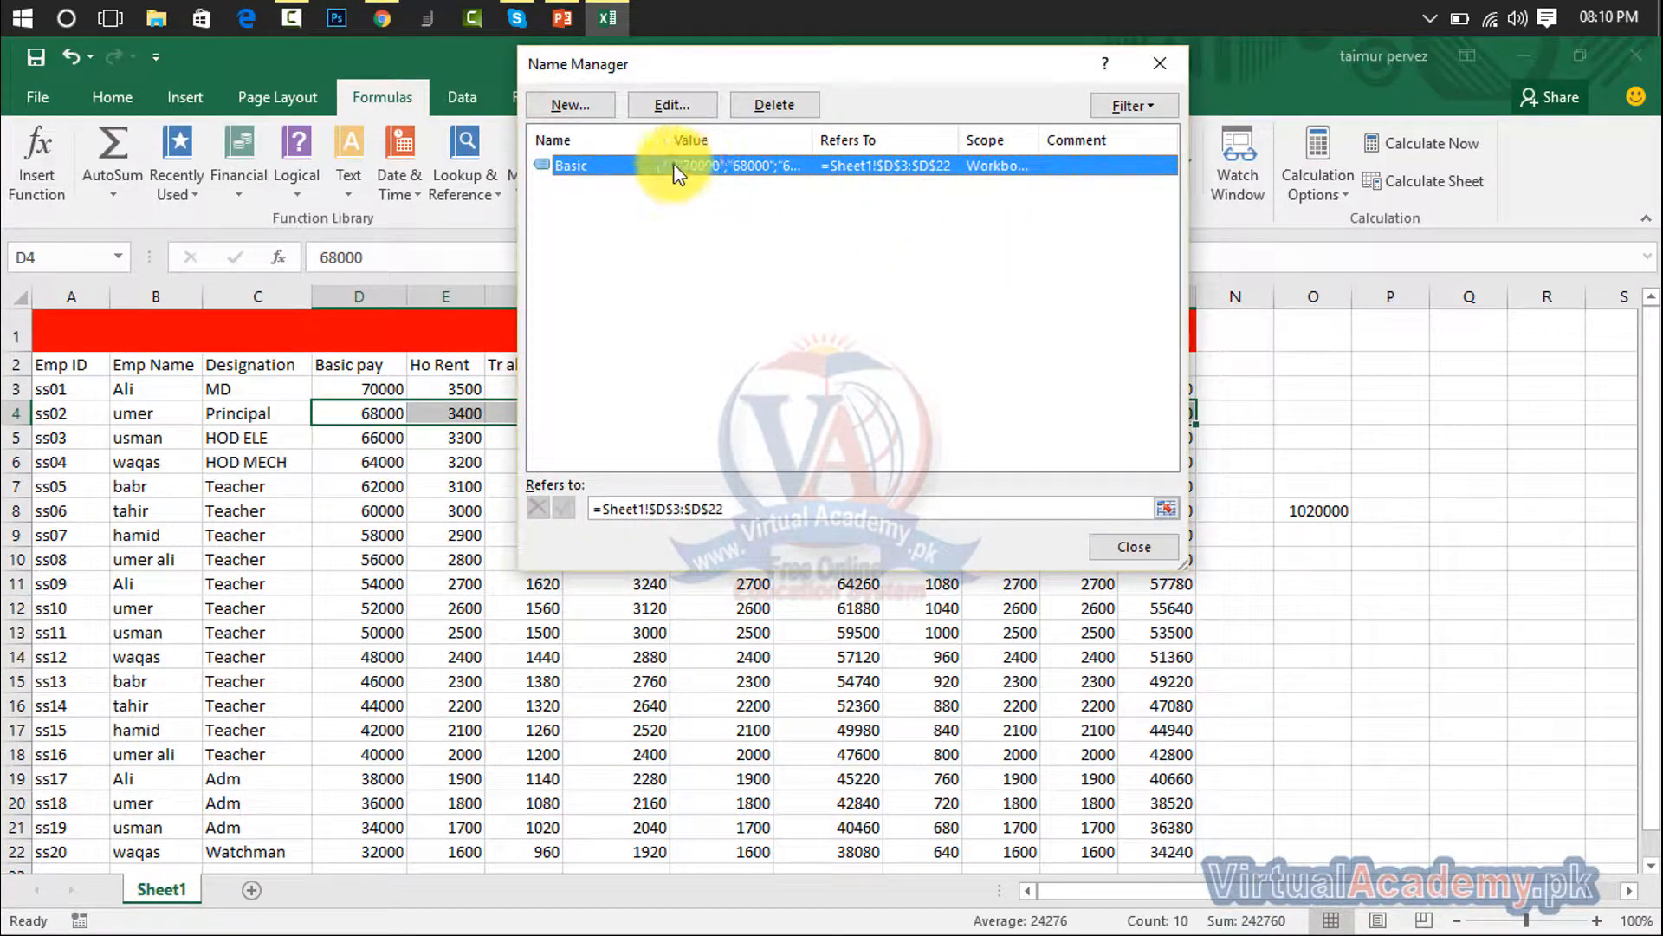
{"action": "left_click", "coordinate": [559, 106]}
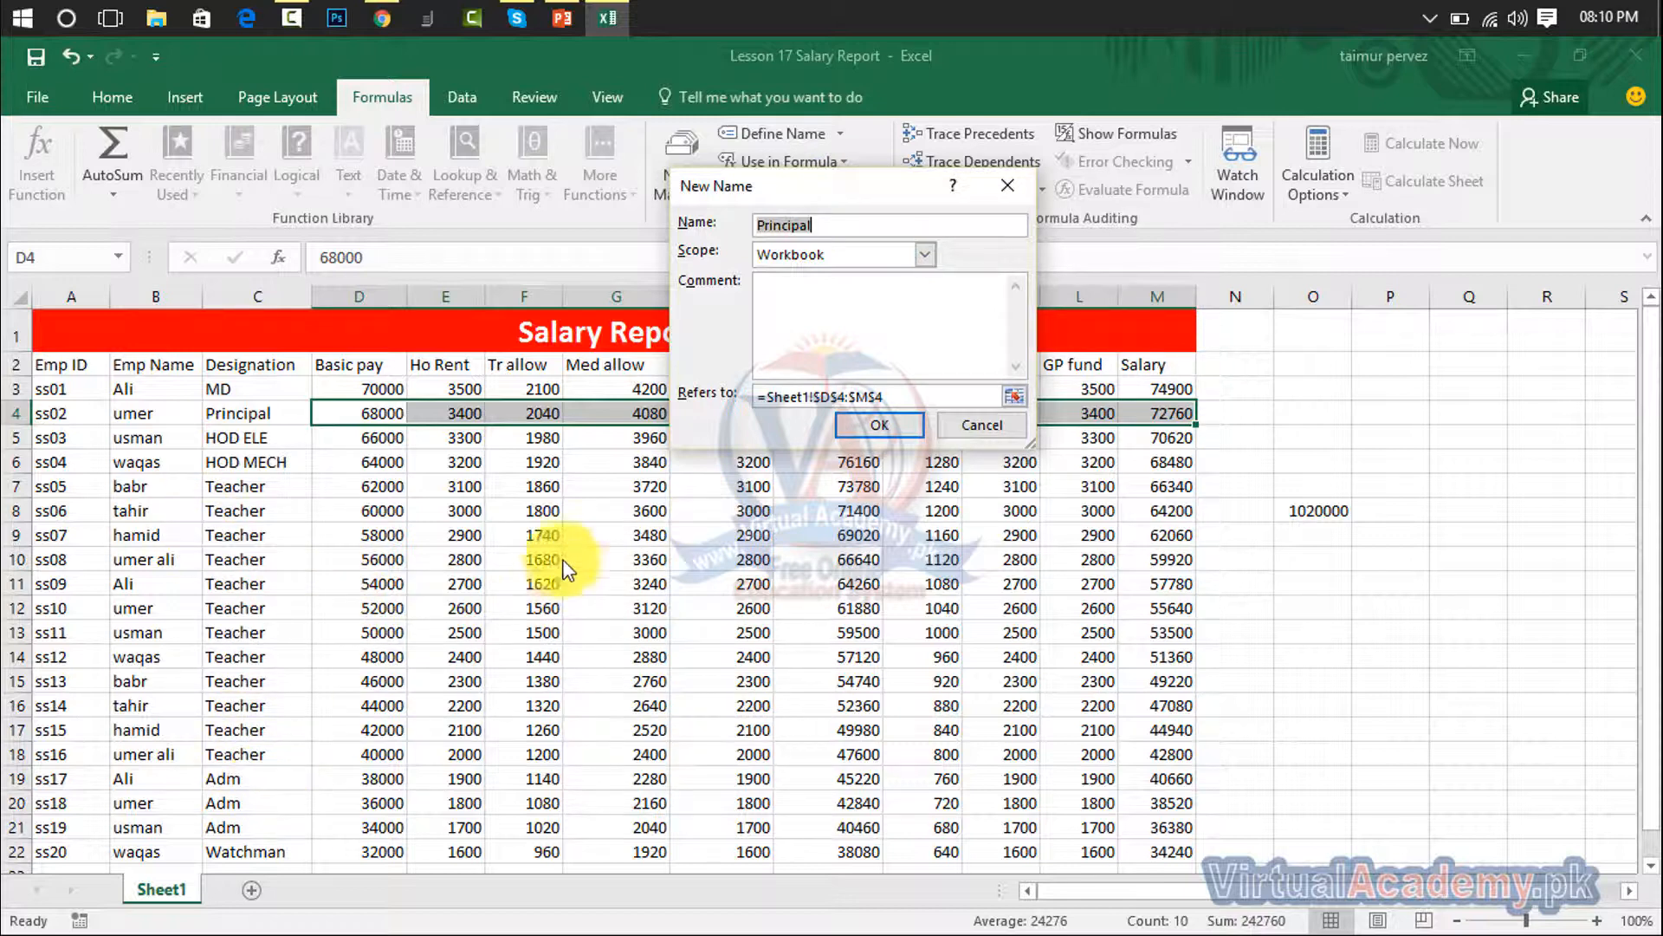
{"action": "type", "text": "adm"}
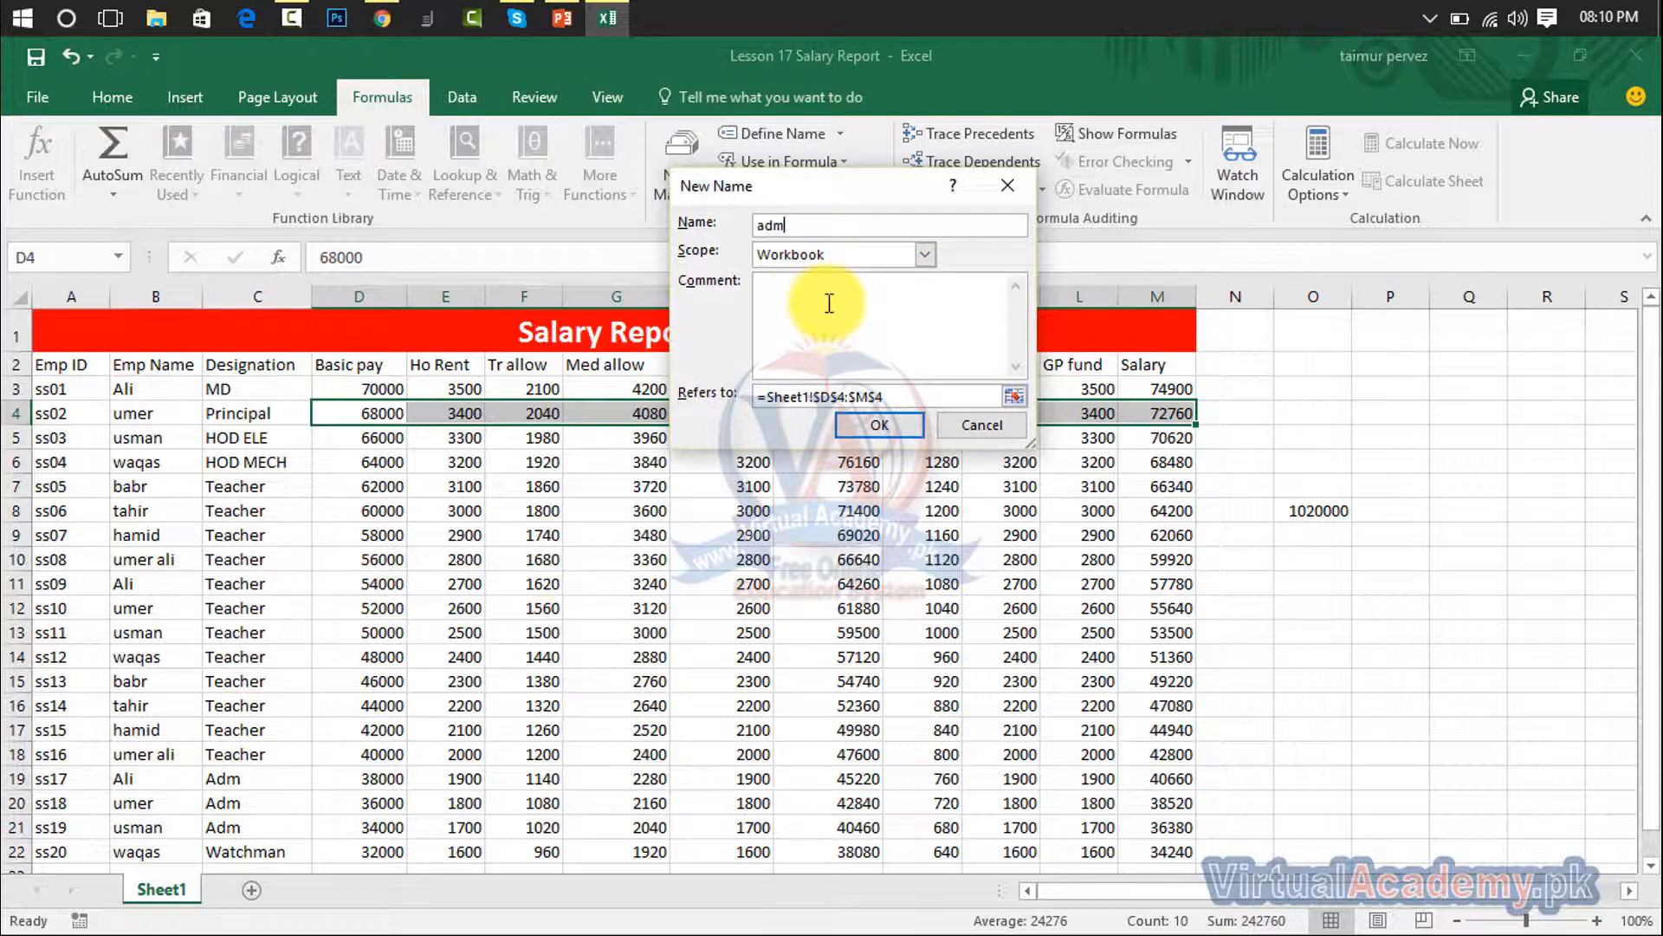
{"action": "left_click", "coordinate": [1014, 397]}
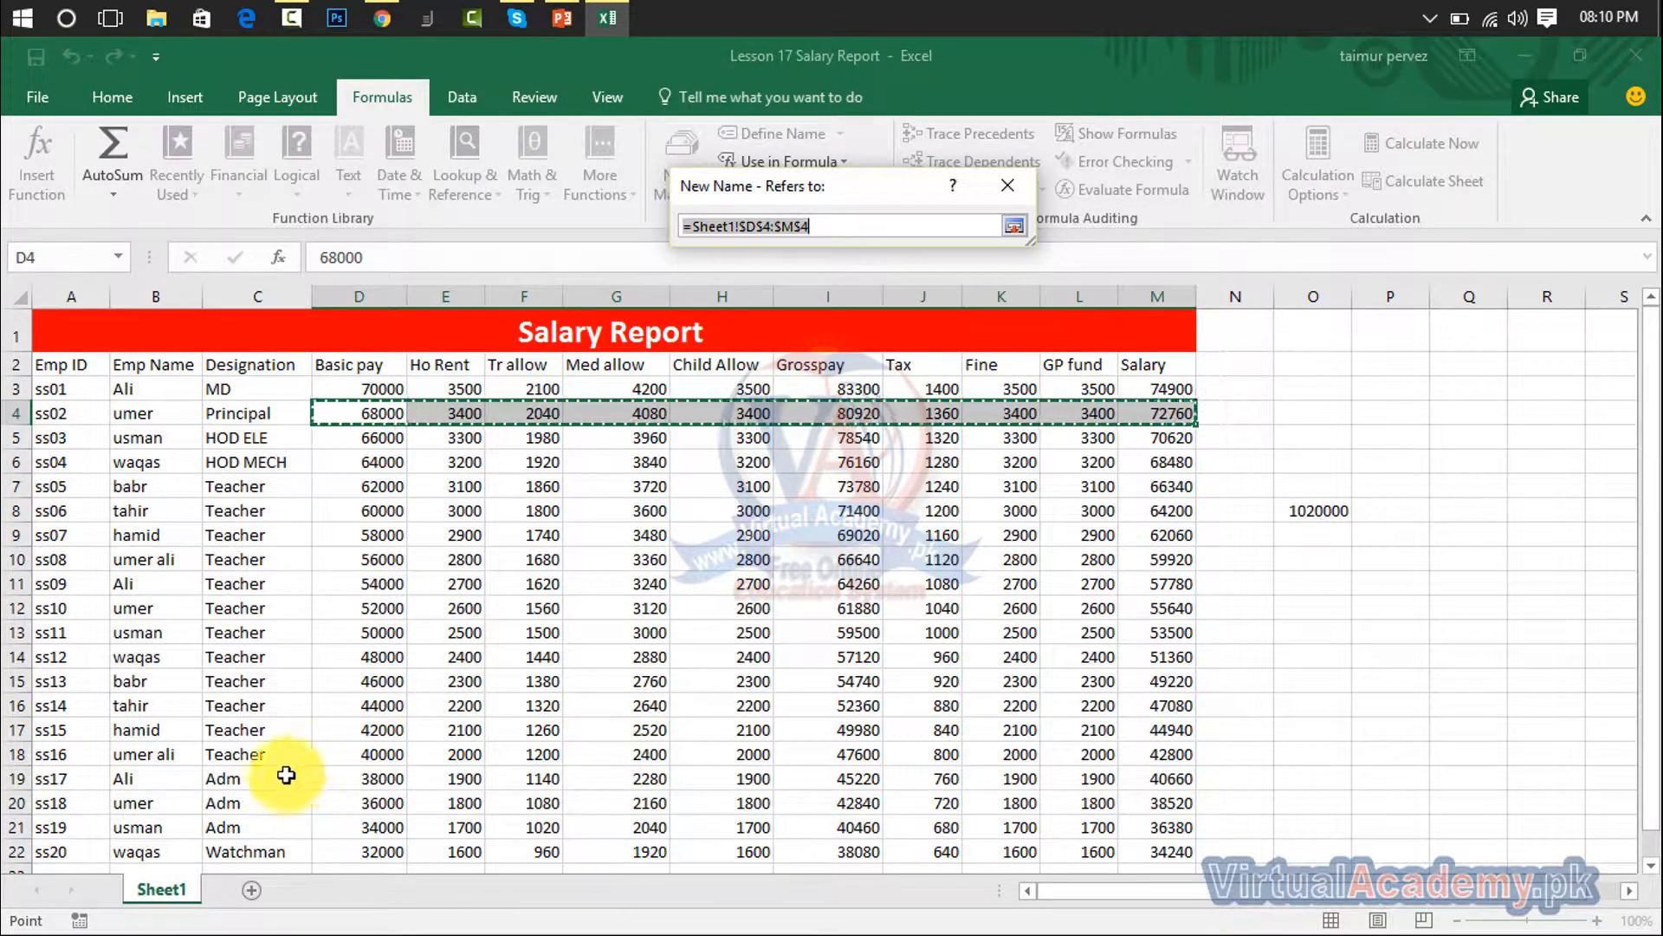
{"action": "left_click_drag", "start_coordinate": [329, 779], "coordinate": [1165, 770]}
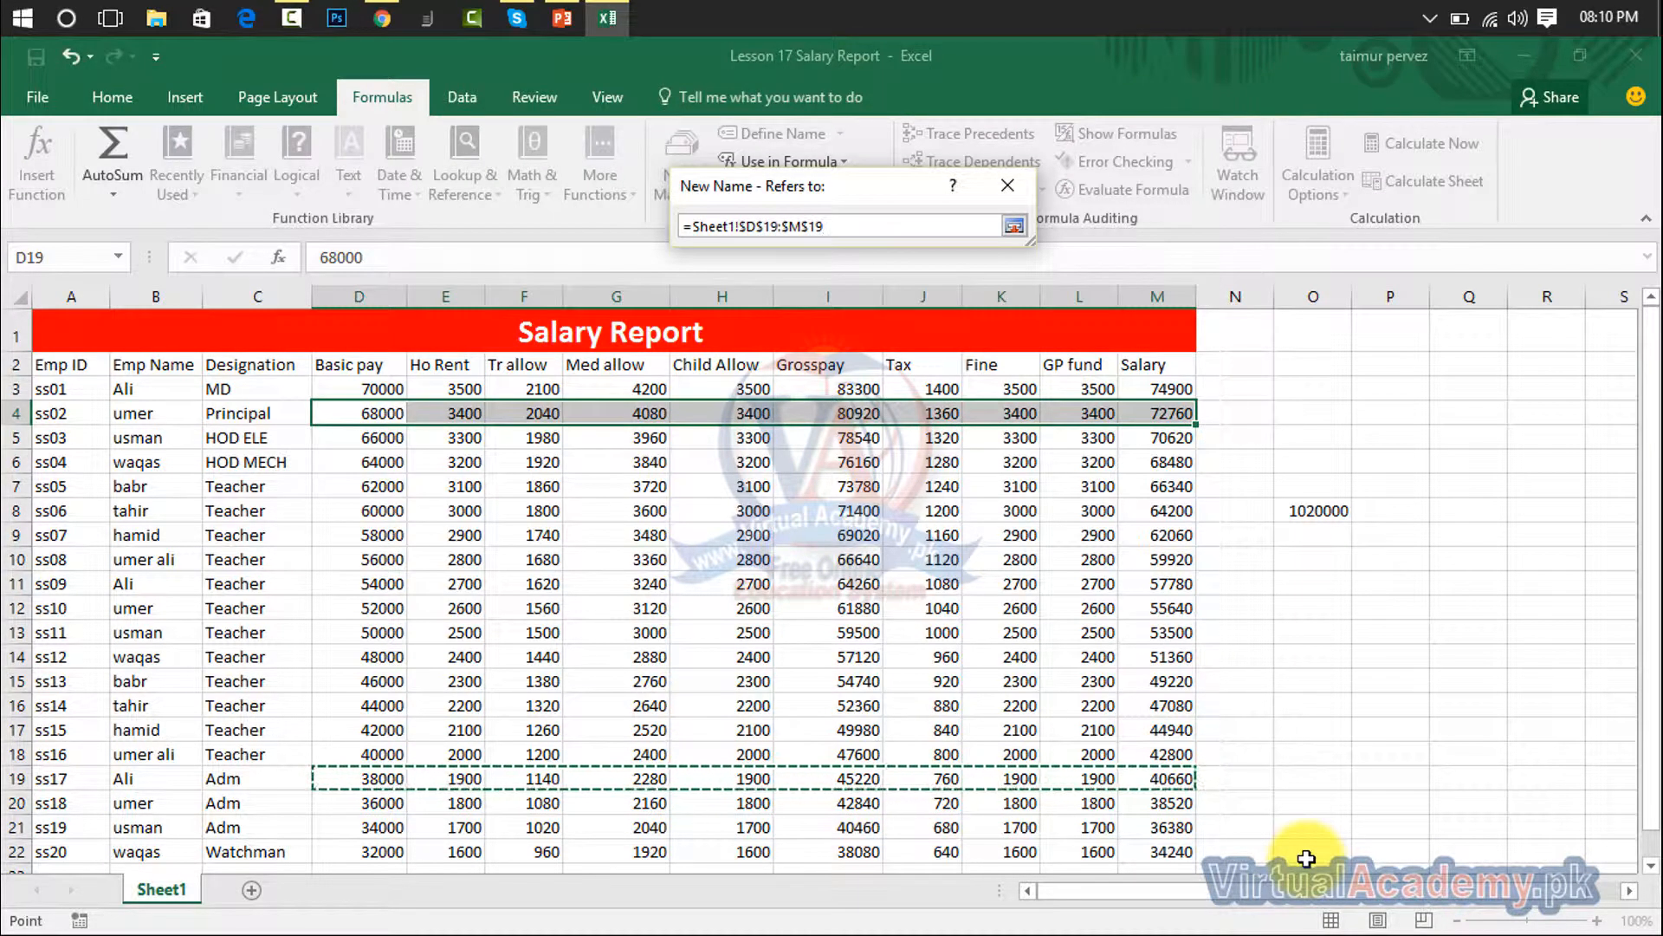
{"action": "left_click", "coordinate": [1013, 226]}
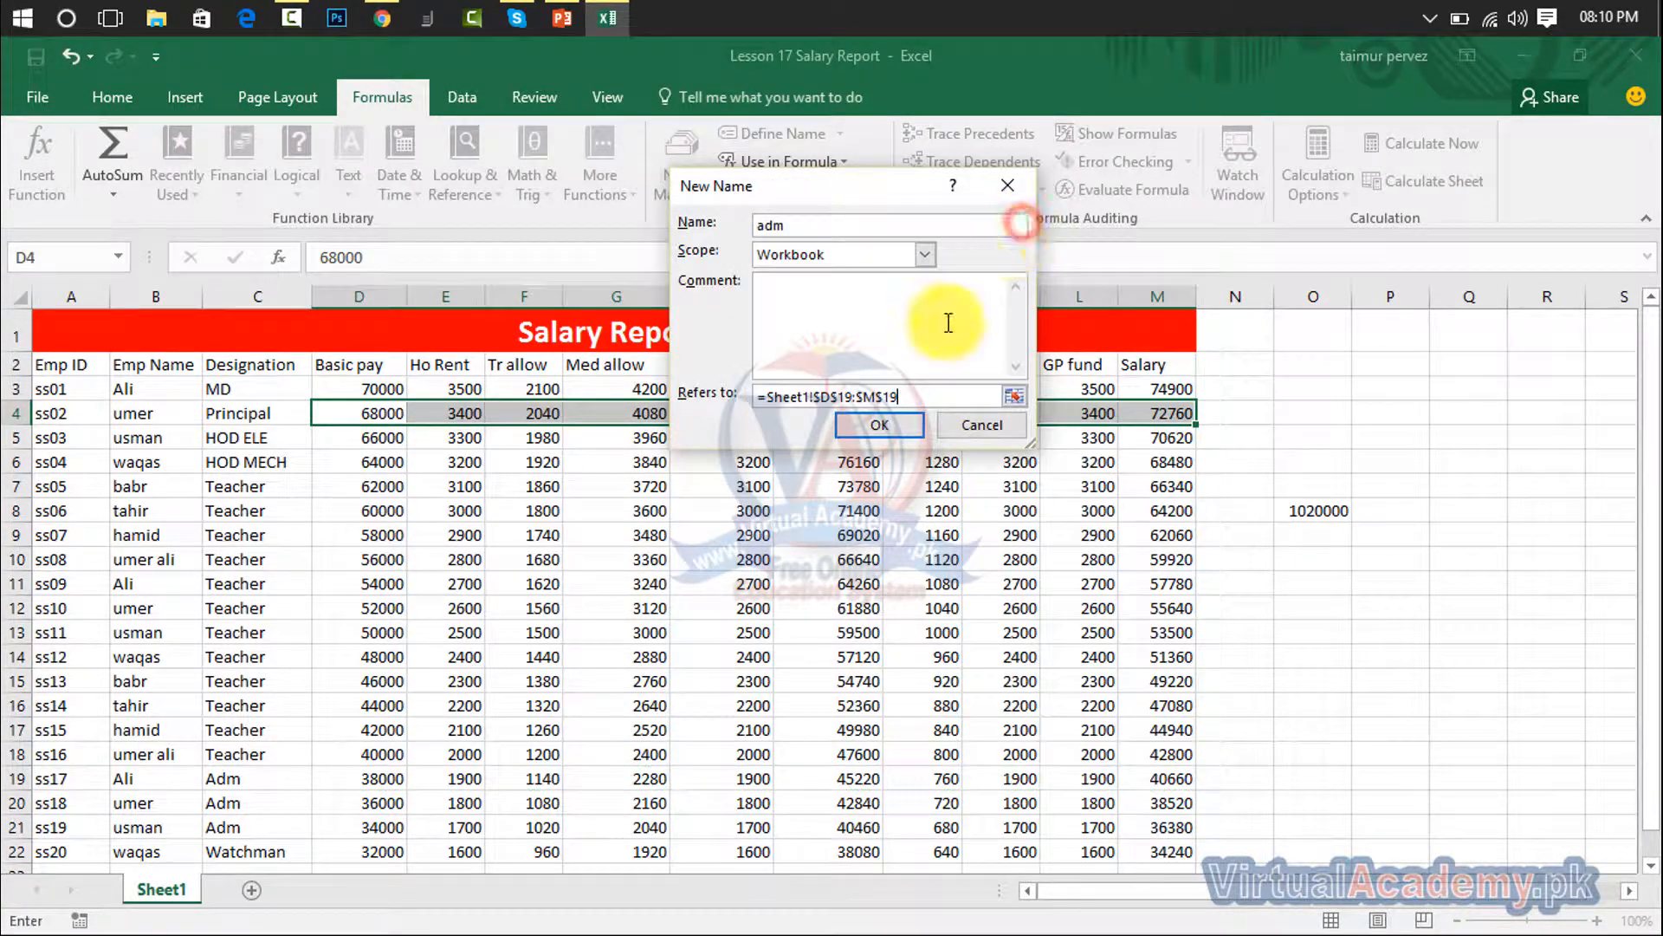
{"action": "left_click", "coordinate": [901, 426]}
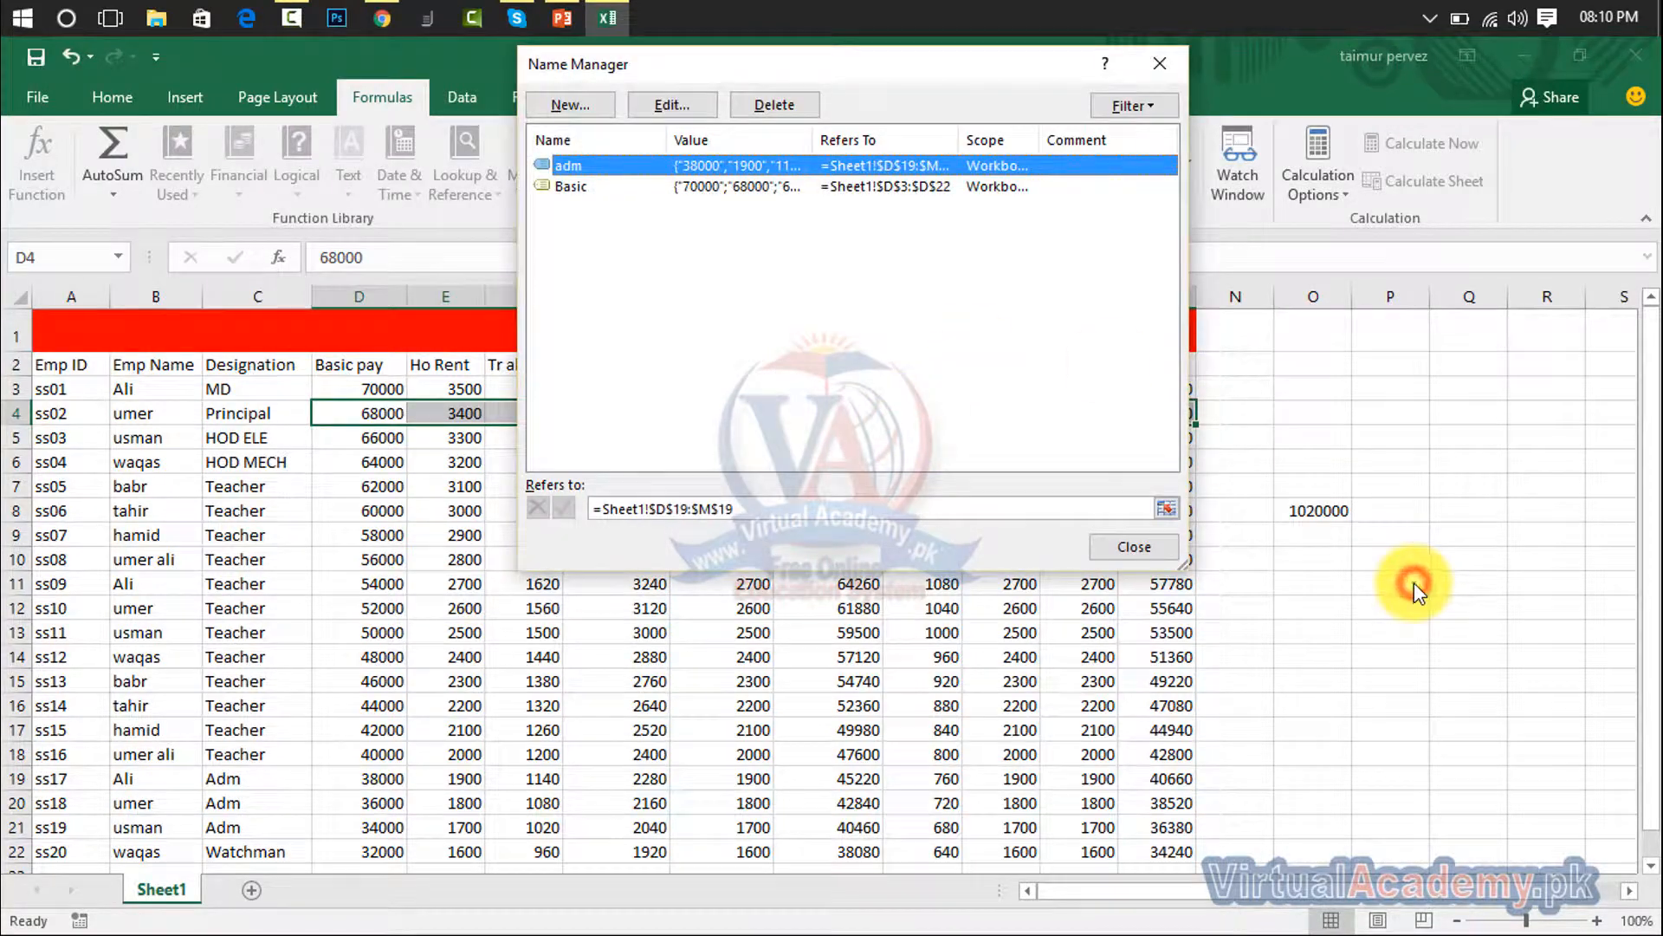
{"action": "left_click", "coordinate": [1161, 59]}
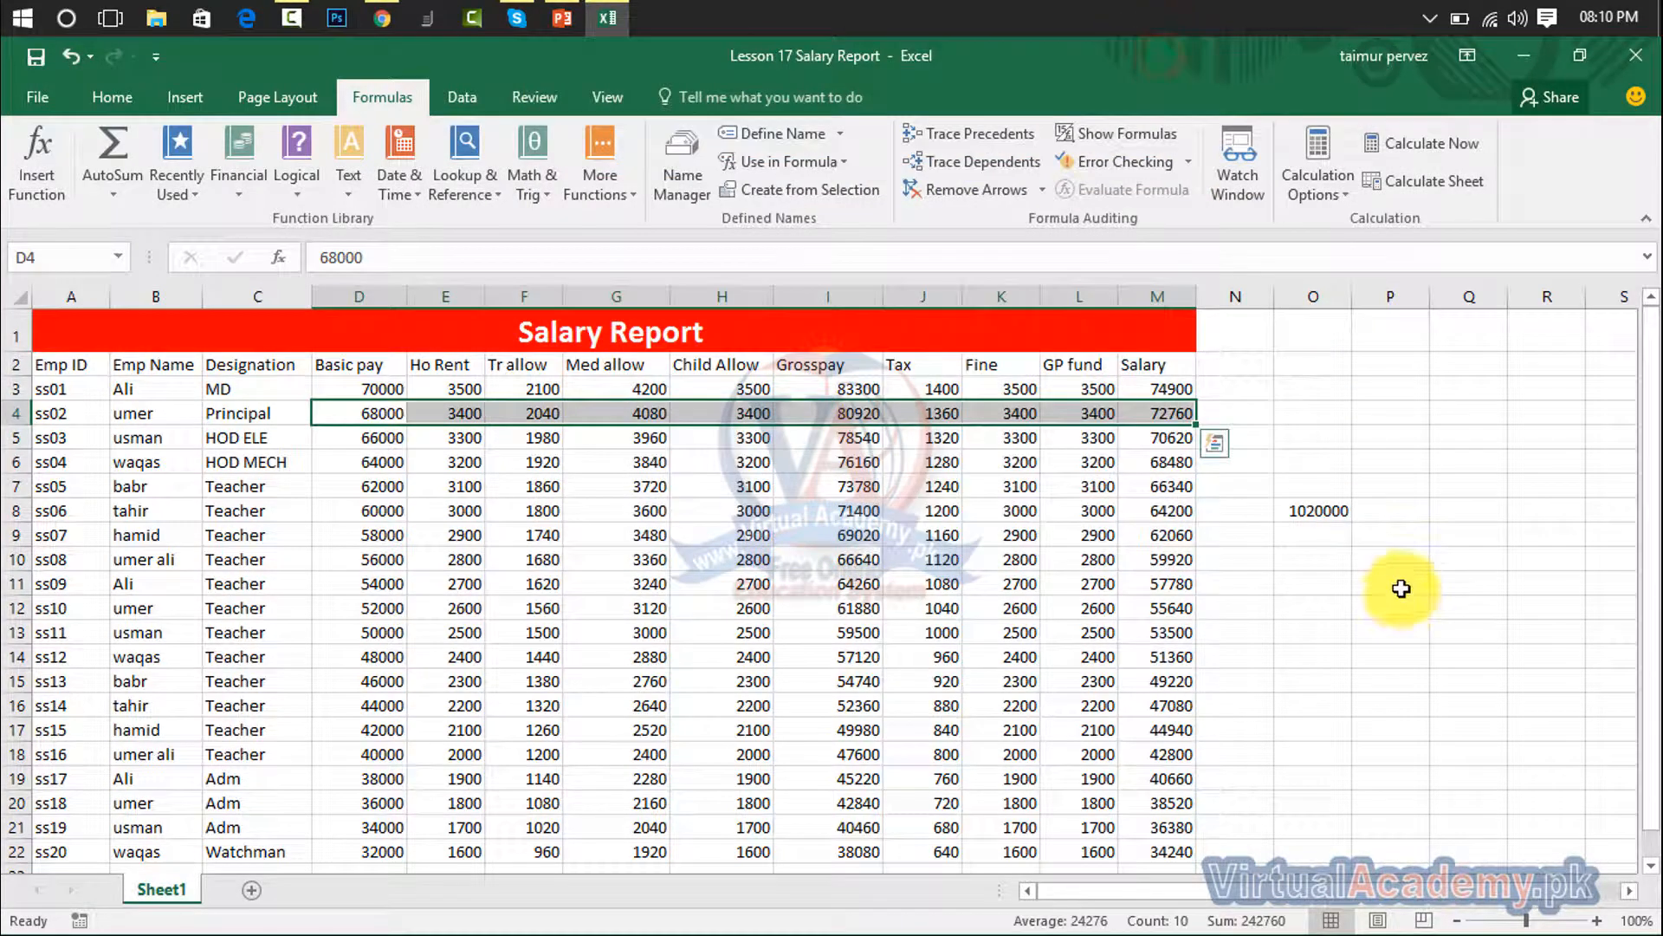
Enter the formula =sum(adm) in cell P11 to total the first Adm employee's figures through the defined name.
{"action": "left_click", "coordinate": [1397, 585]}
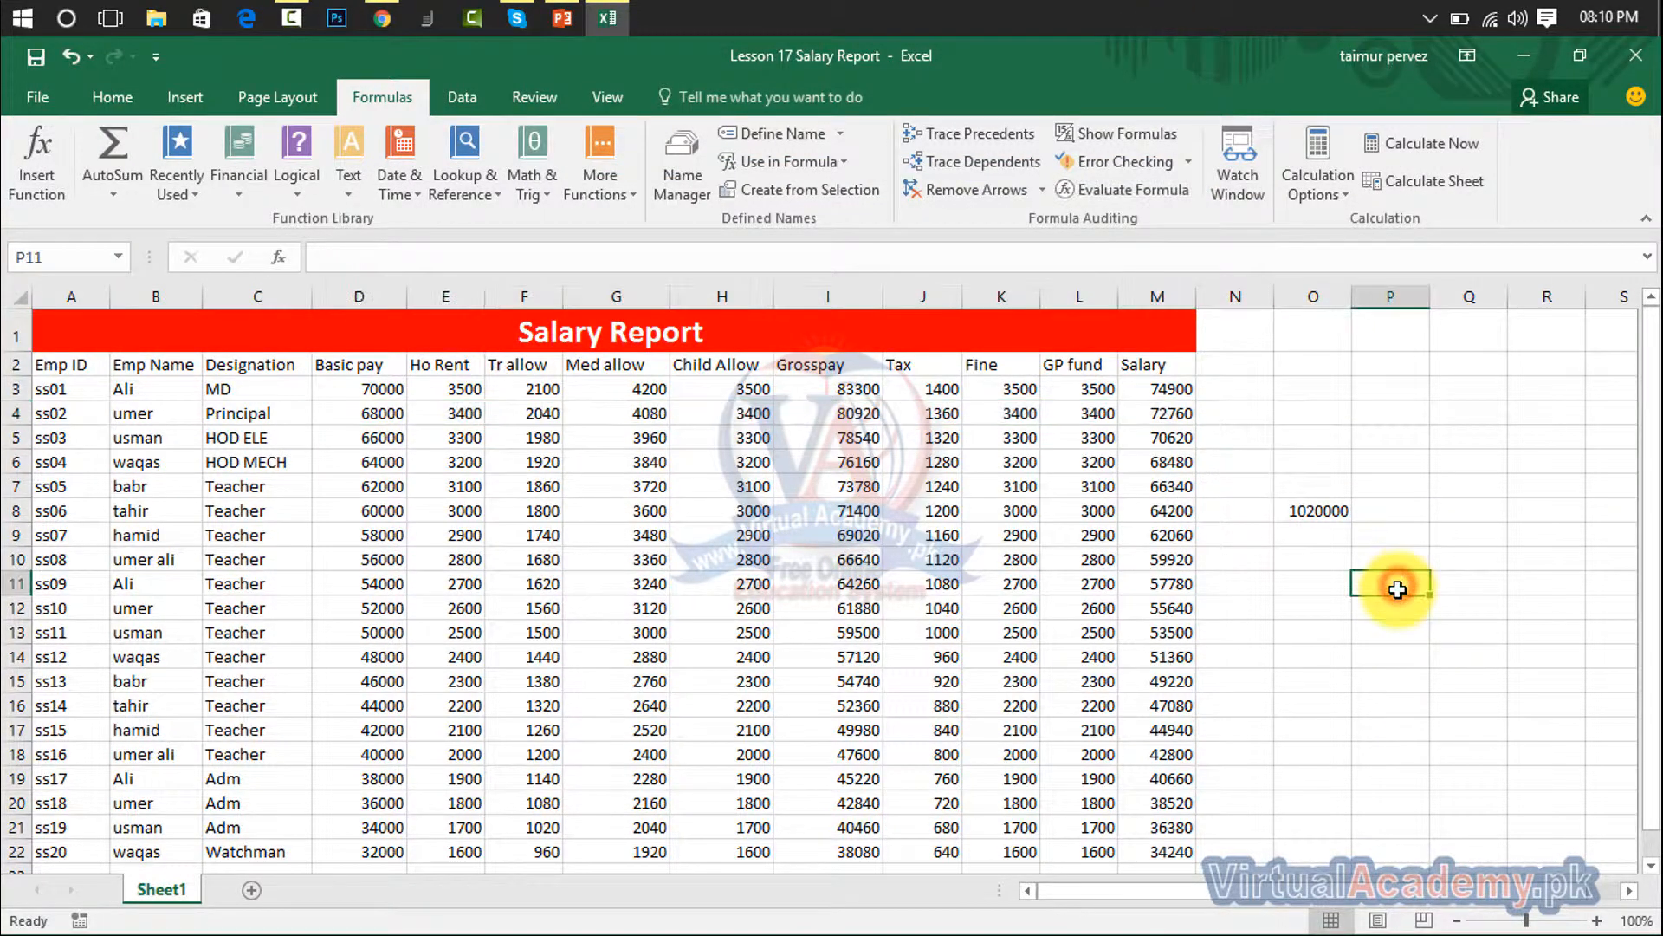
{"action": "type", "text": "=si"}
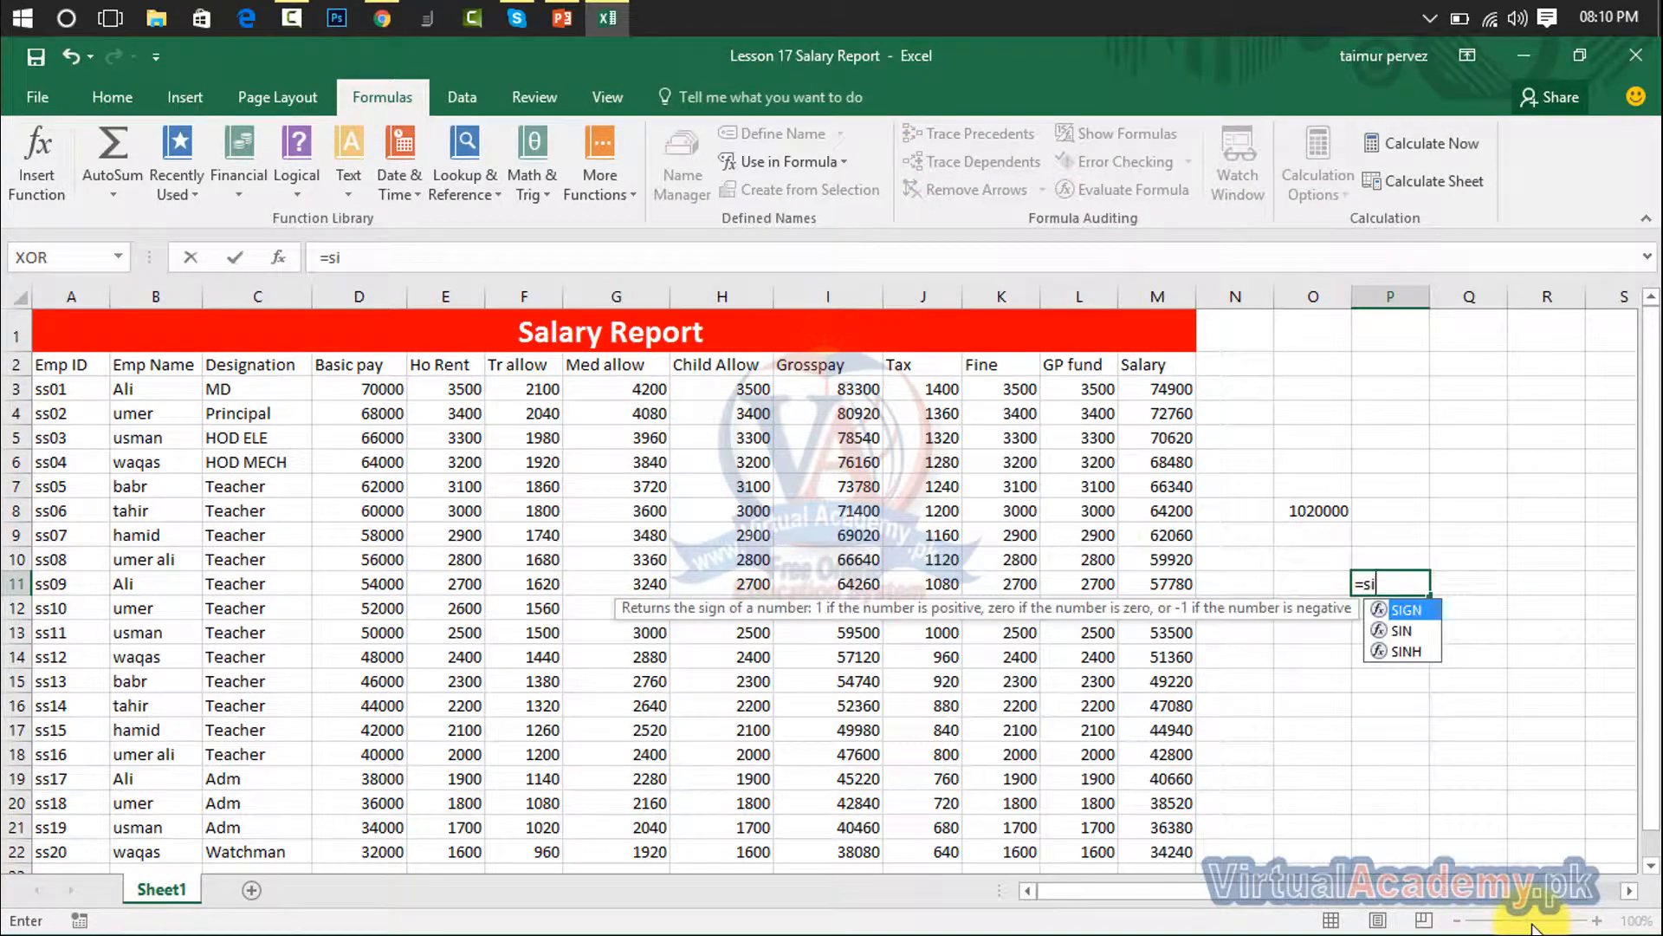
{"action": "key", "text": "BackSpace"}
{"action": "type", "text": "um"}
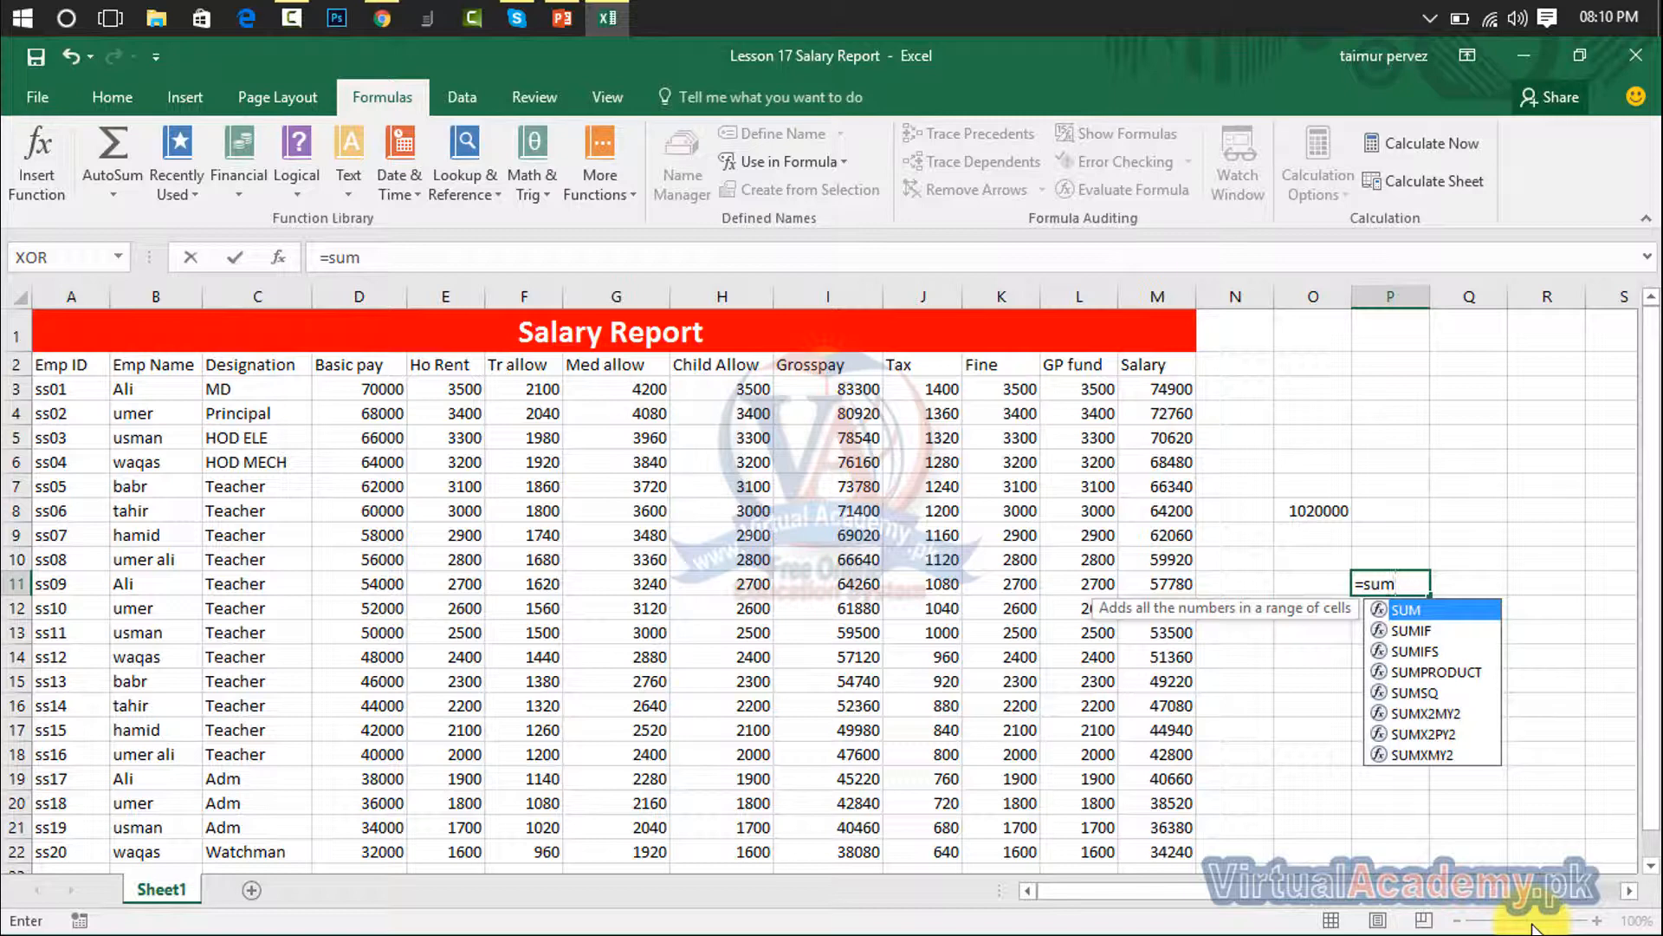
{"action": "type", "text": "("}
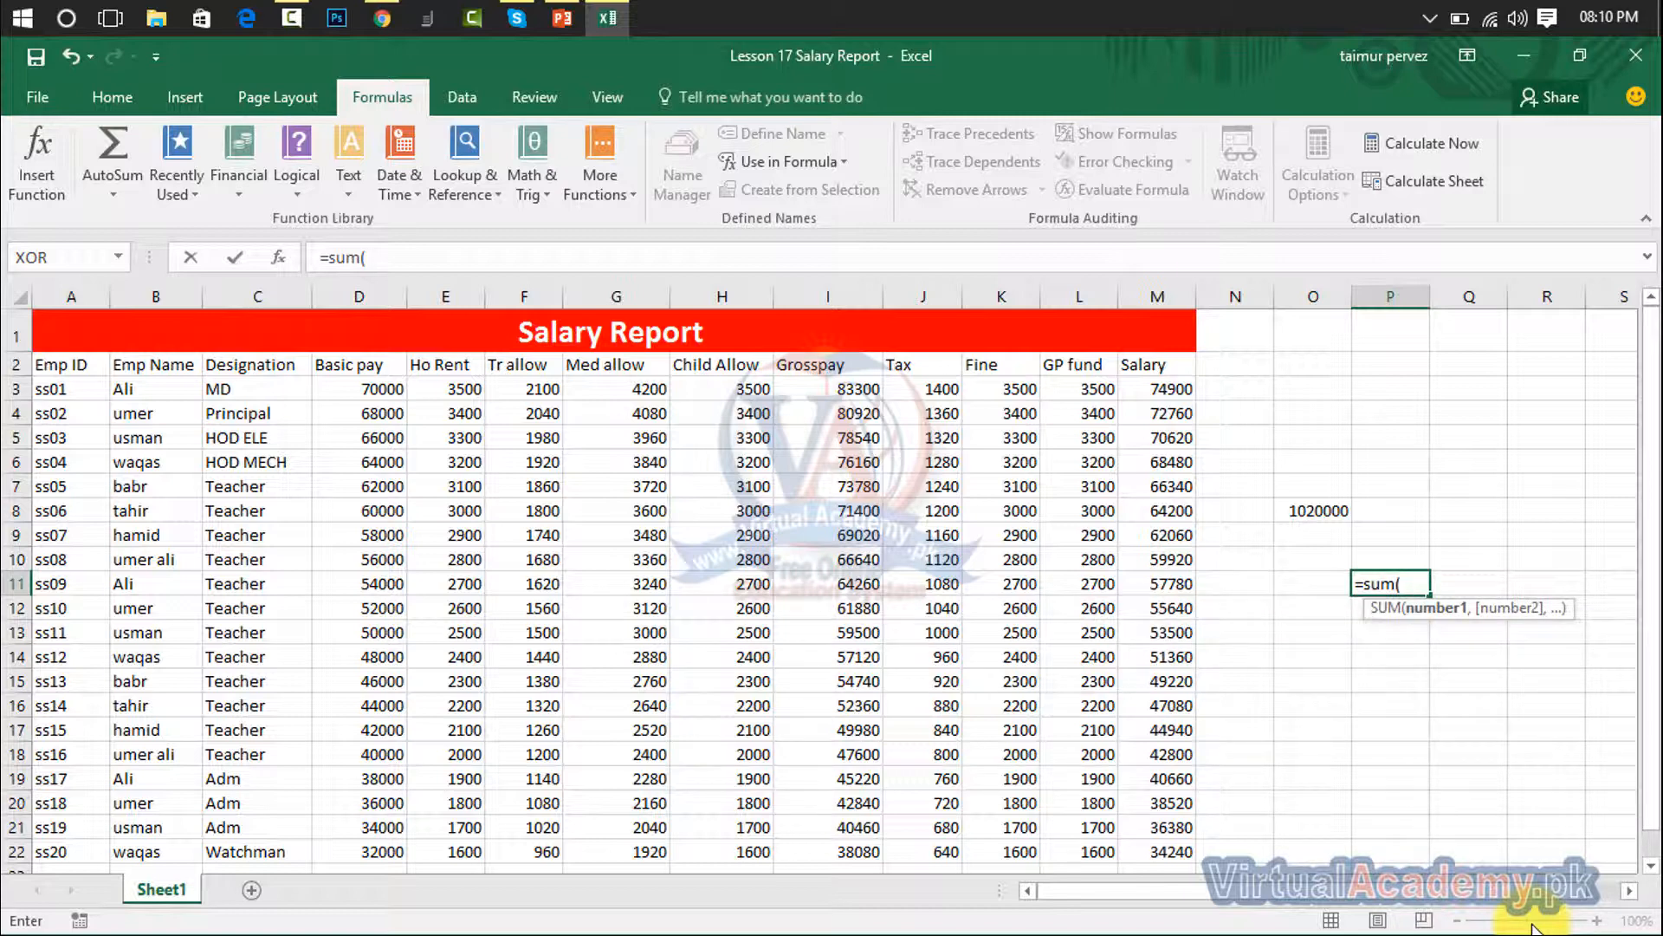
{"action": "type", "text": "adm"}
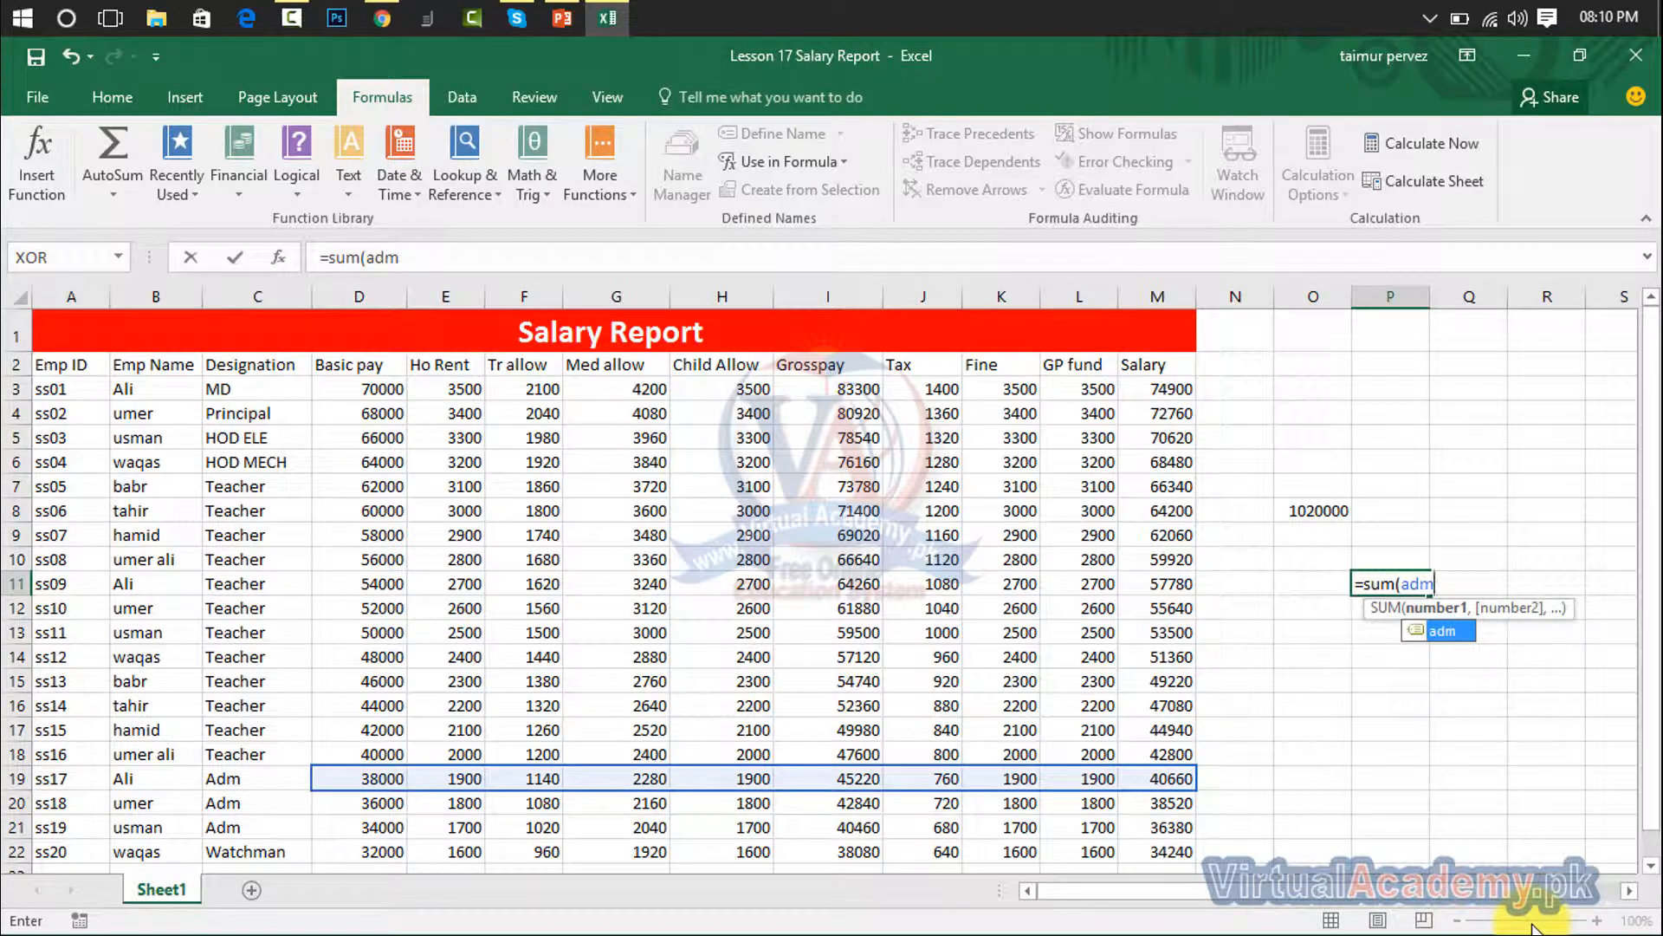
{"action": "key", "text": "Tab"}
{"action": "key", "text": "Return"}
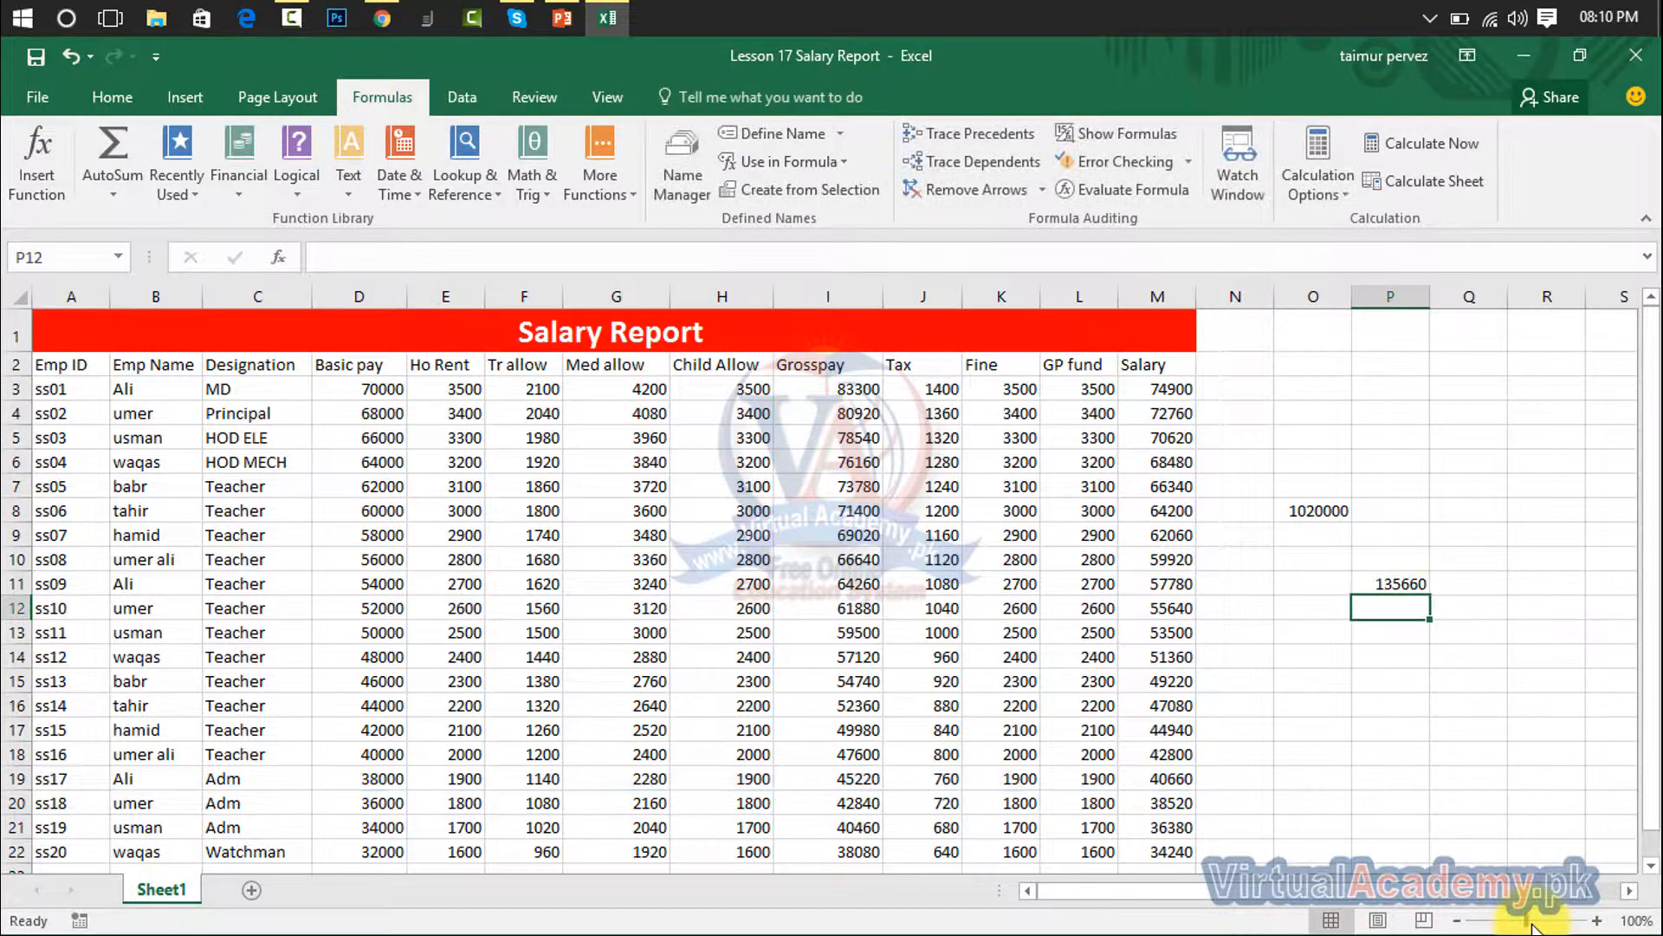
Clear the sum formulas from cells P11 and O8.
{"action": "left_click", "coordinate": [1395, 585]}
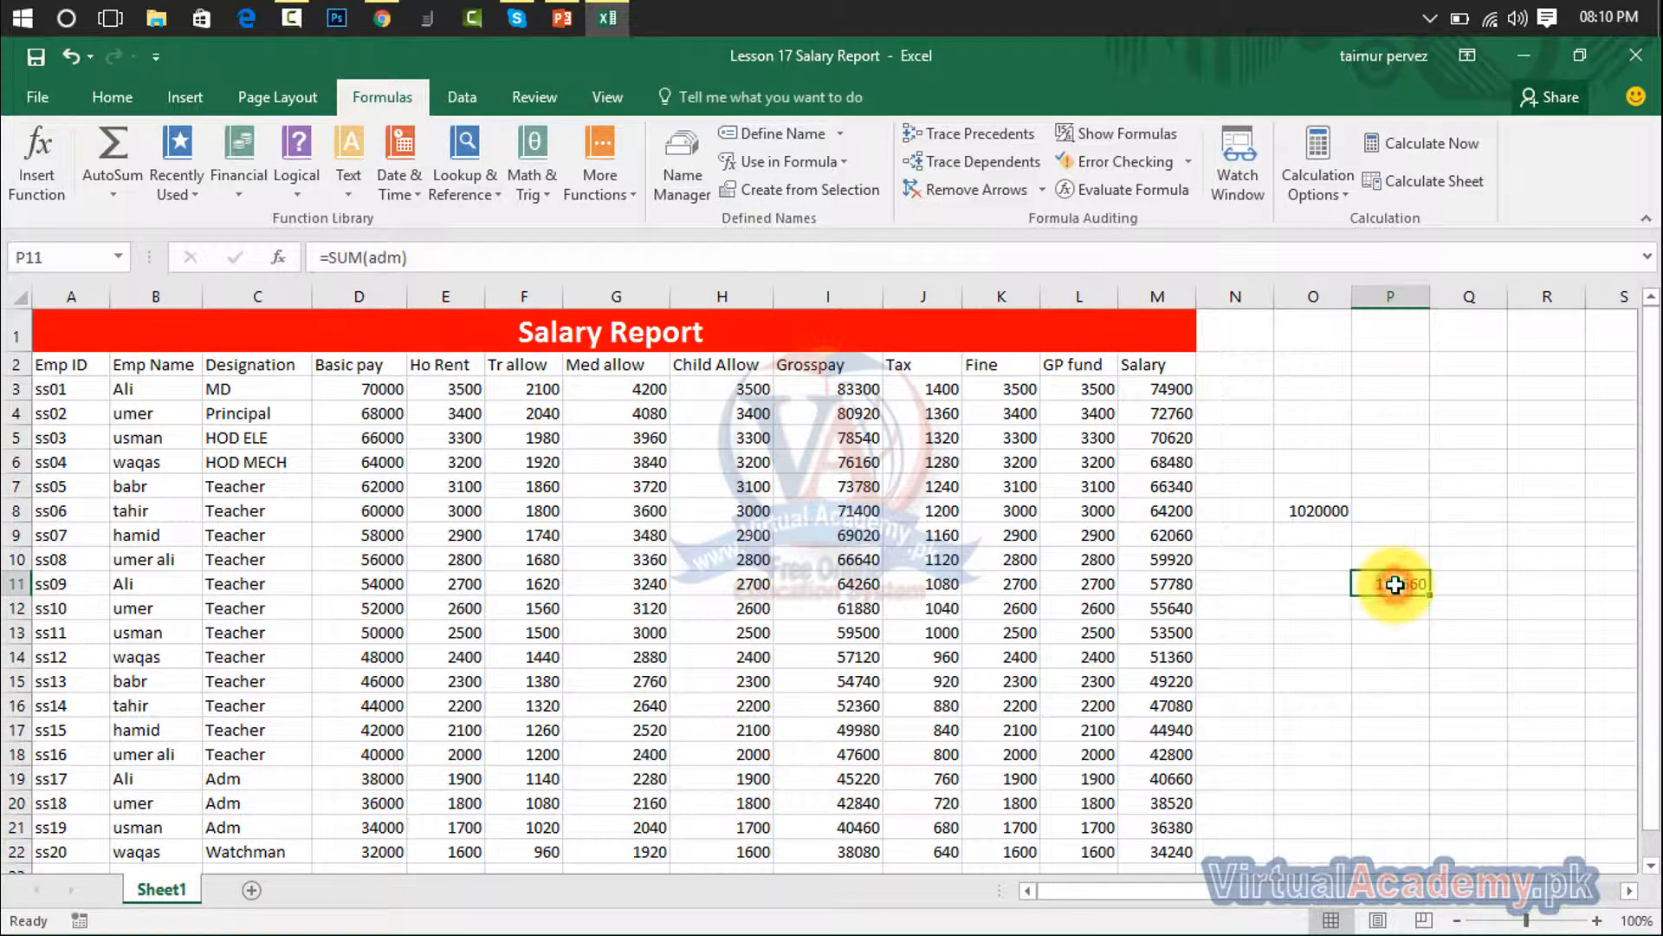
{"action": "key", "text": "Delete"}
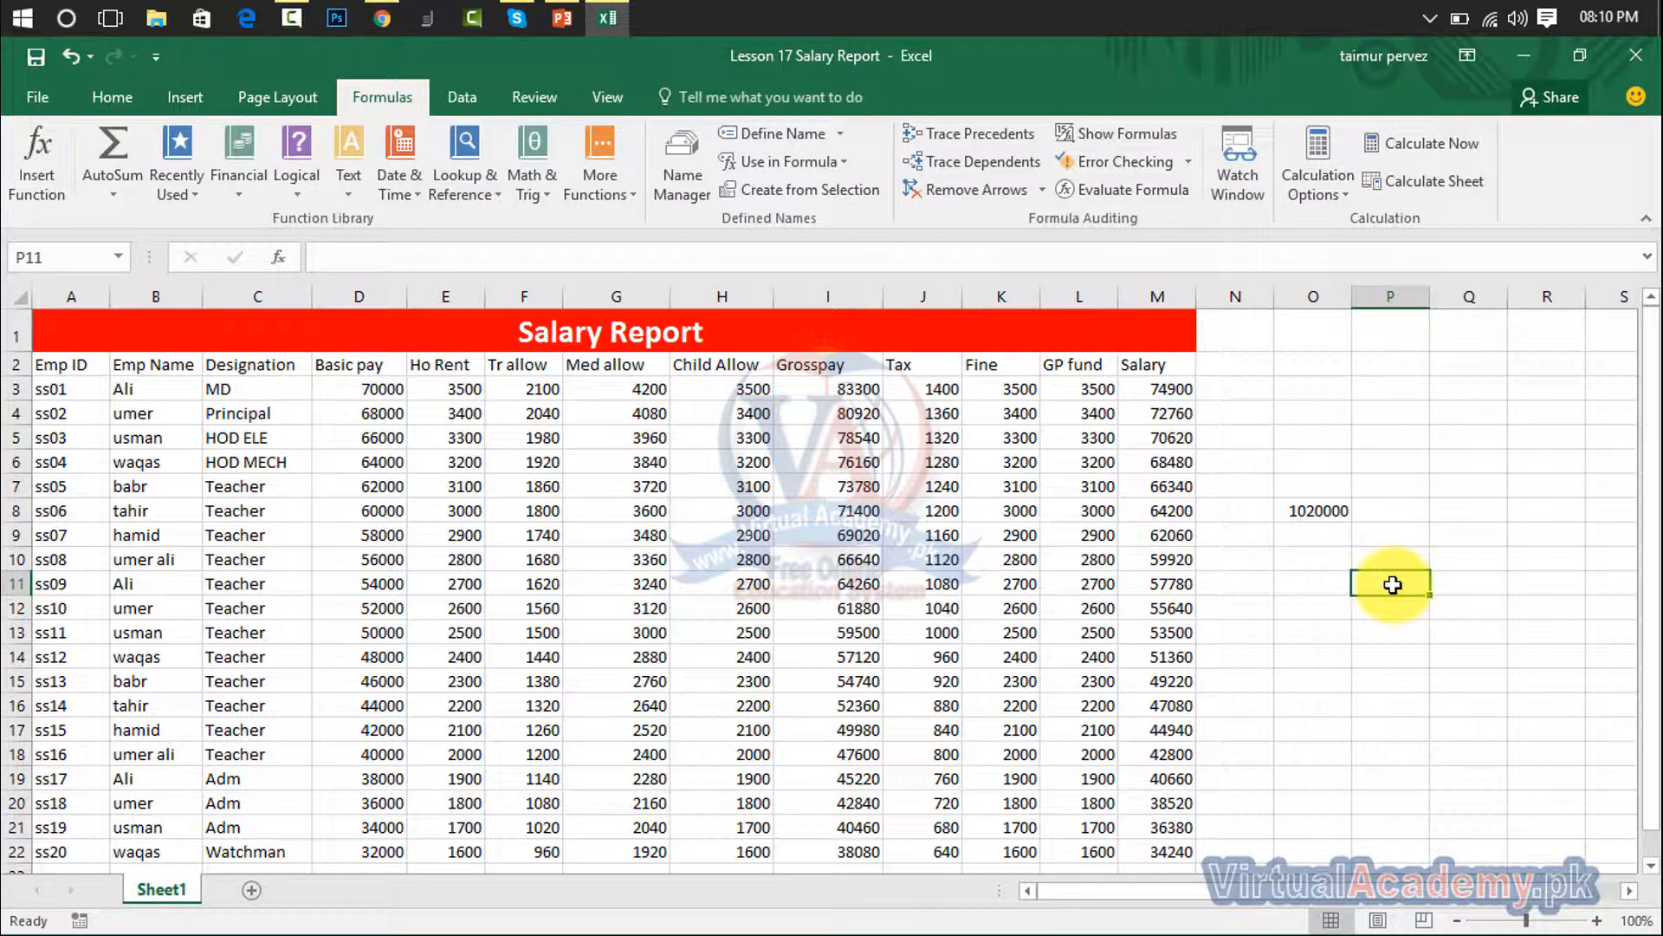
{"action": "left_click", "coordinate": [1322, 514]}
{"action": "key", "text": "Delete"}
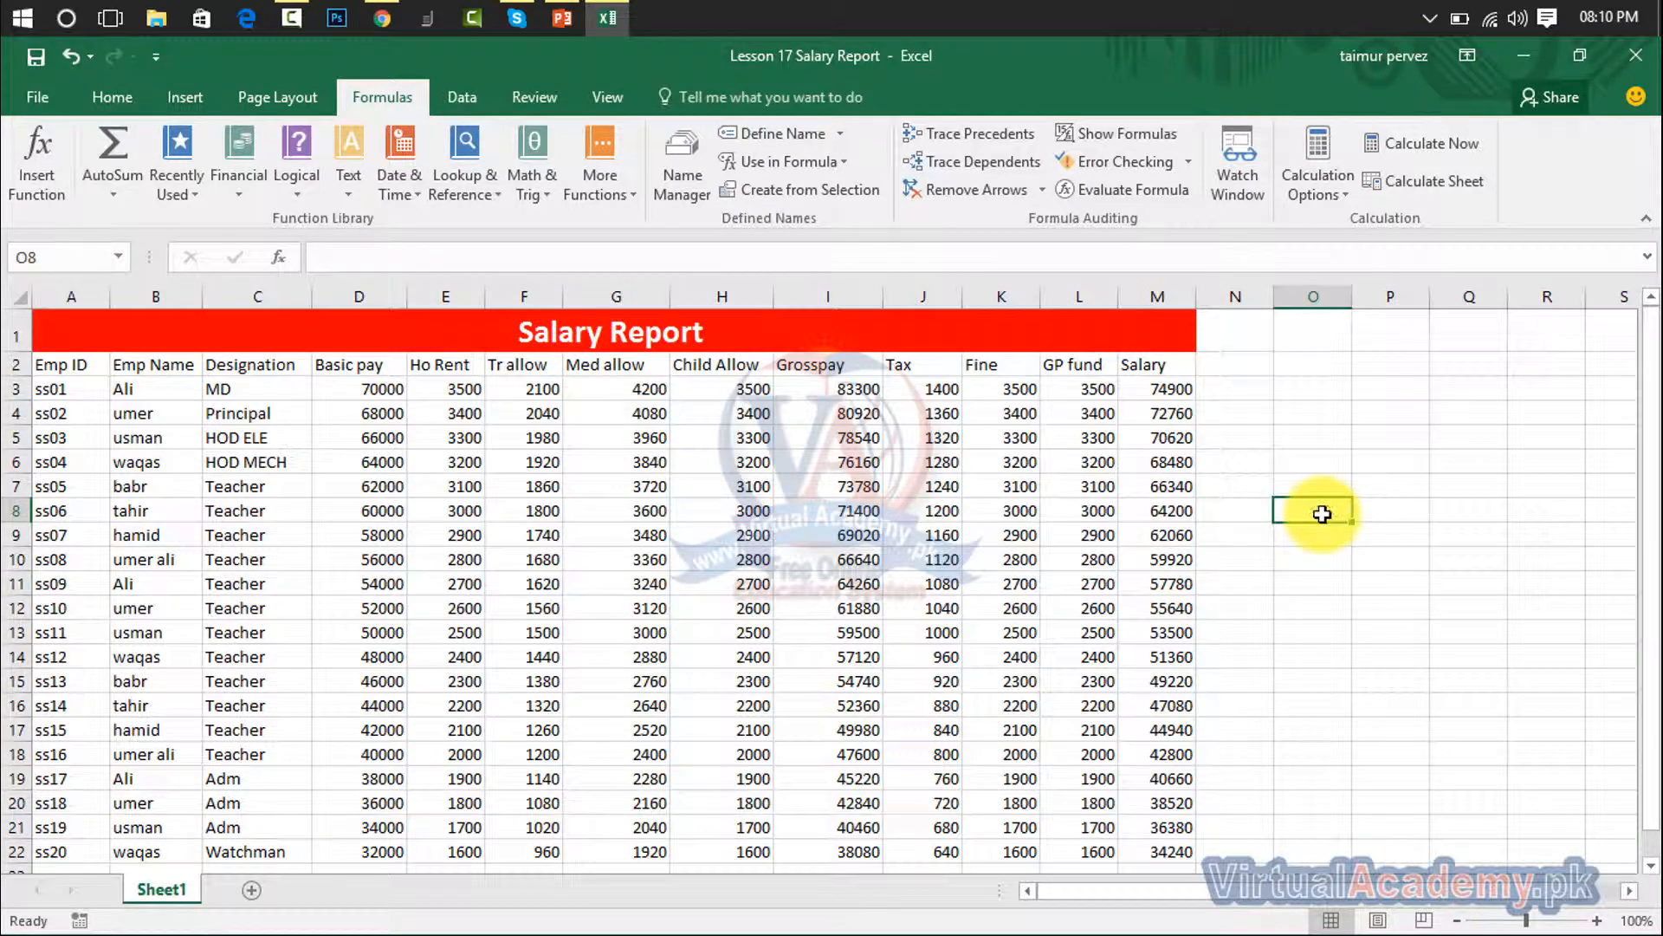
Try the formula =basic-adm in cell O8 to subtract one named range from the other.
{"action": "type", "text": "="}
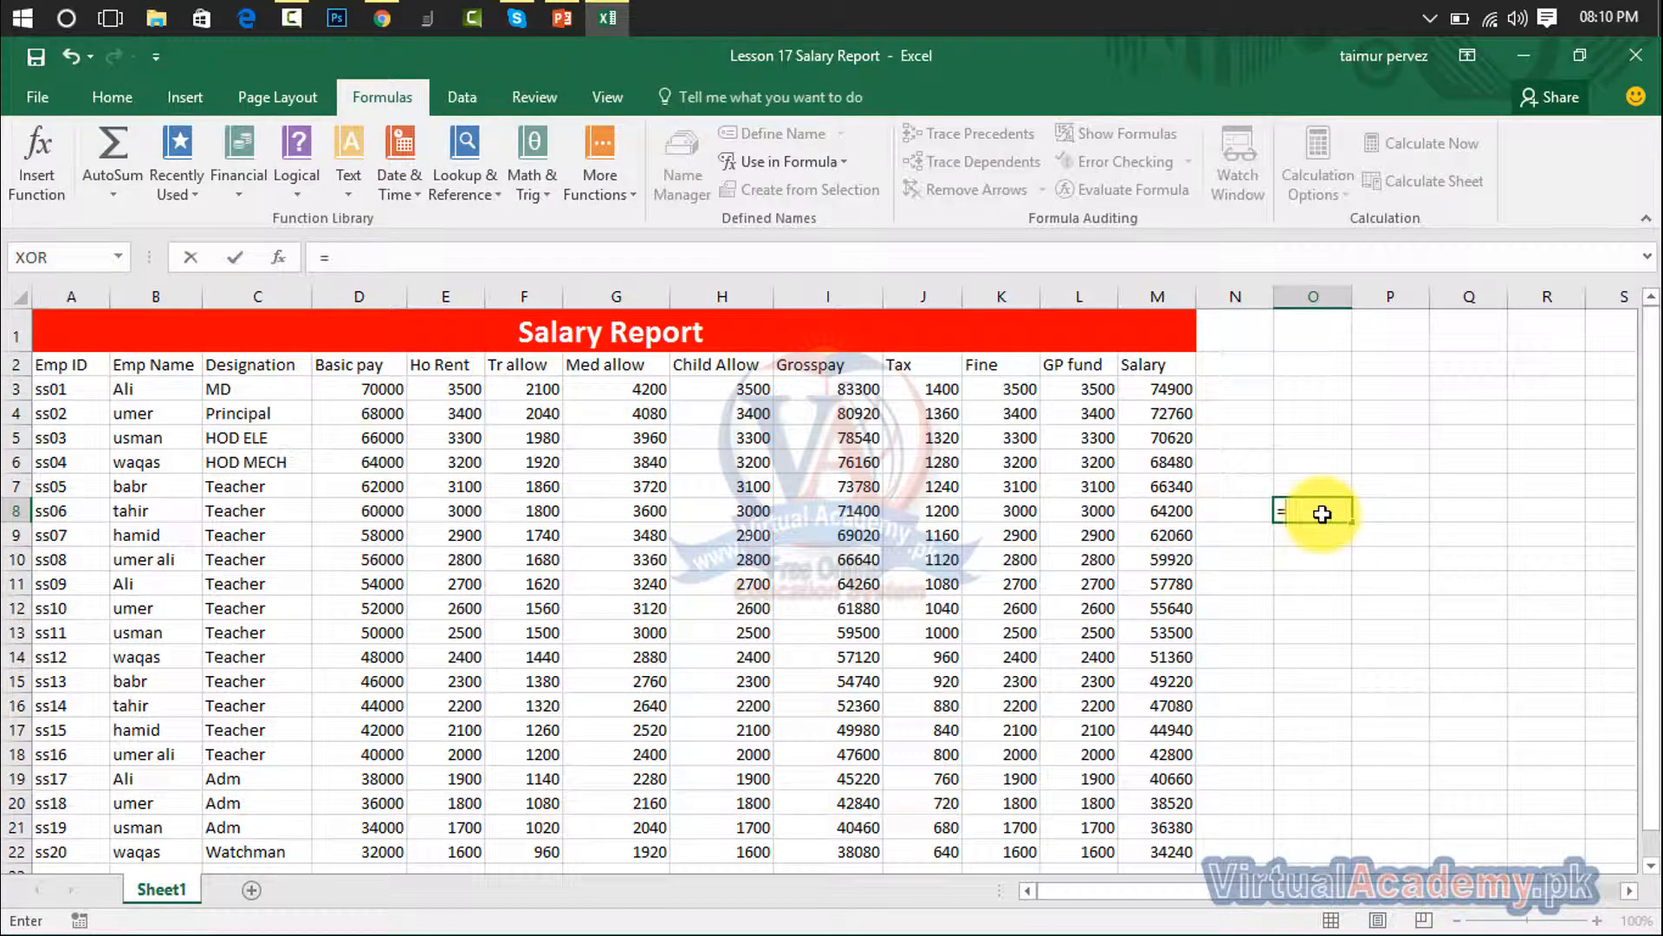
{"action": "type", "text": "bas"}
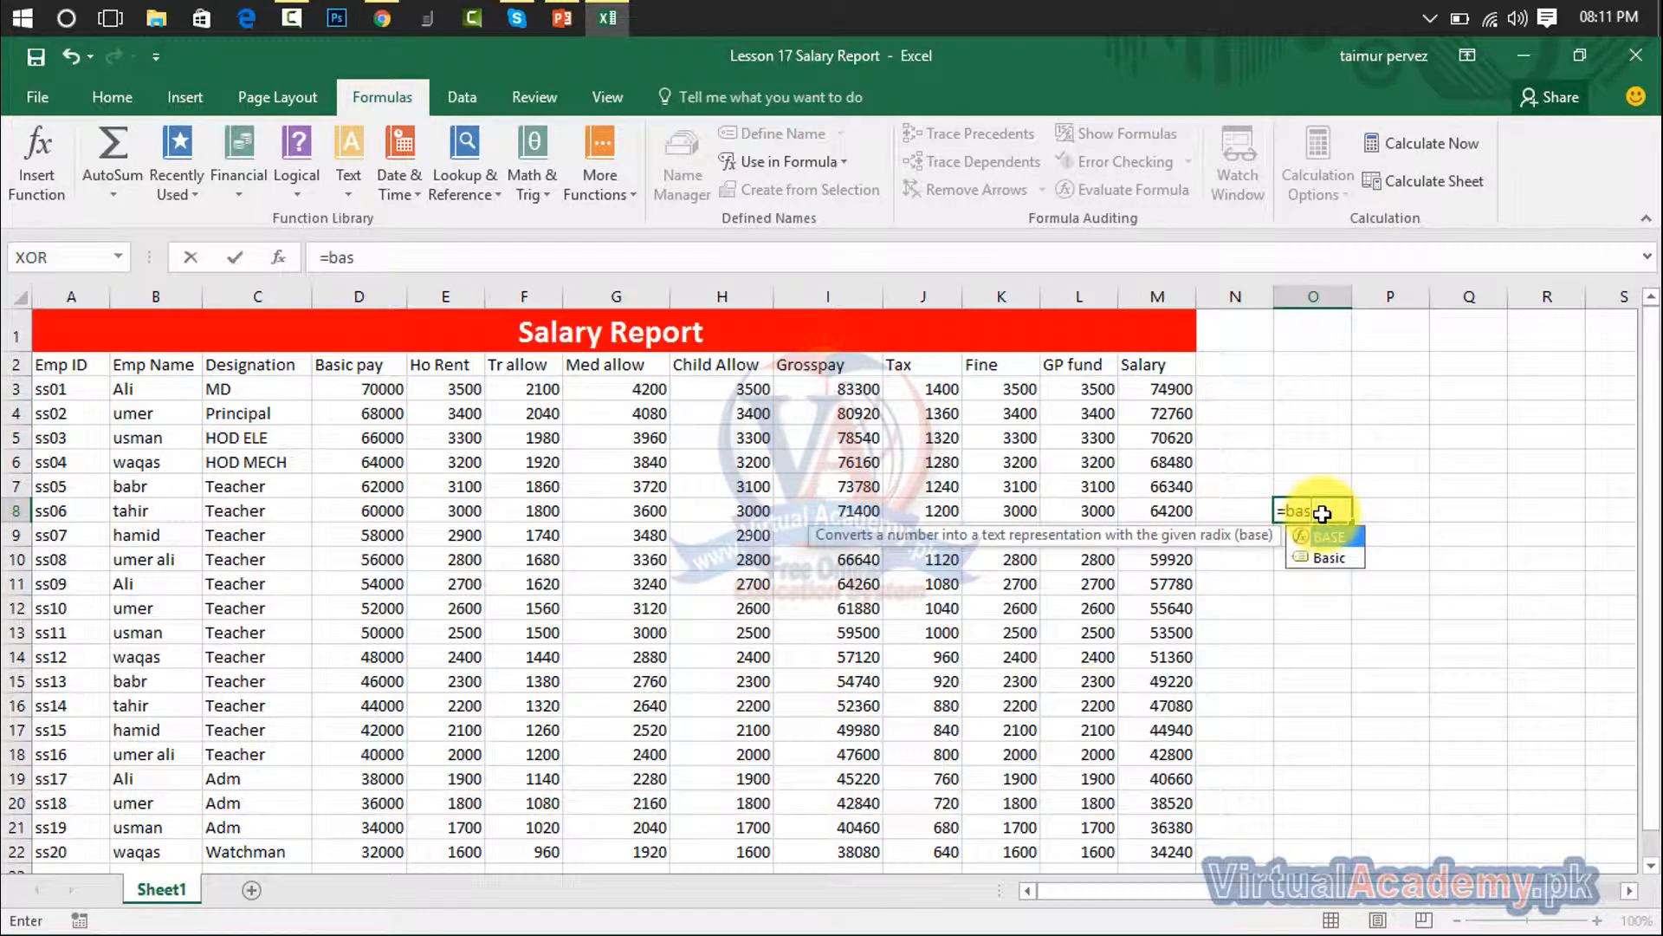
{"action": "type", "text": "ic"}
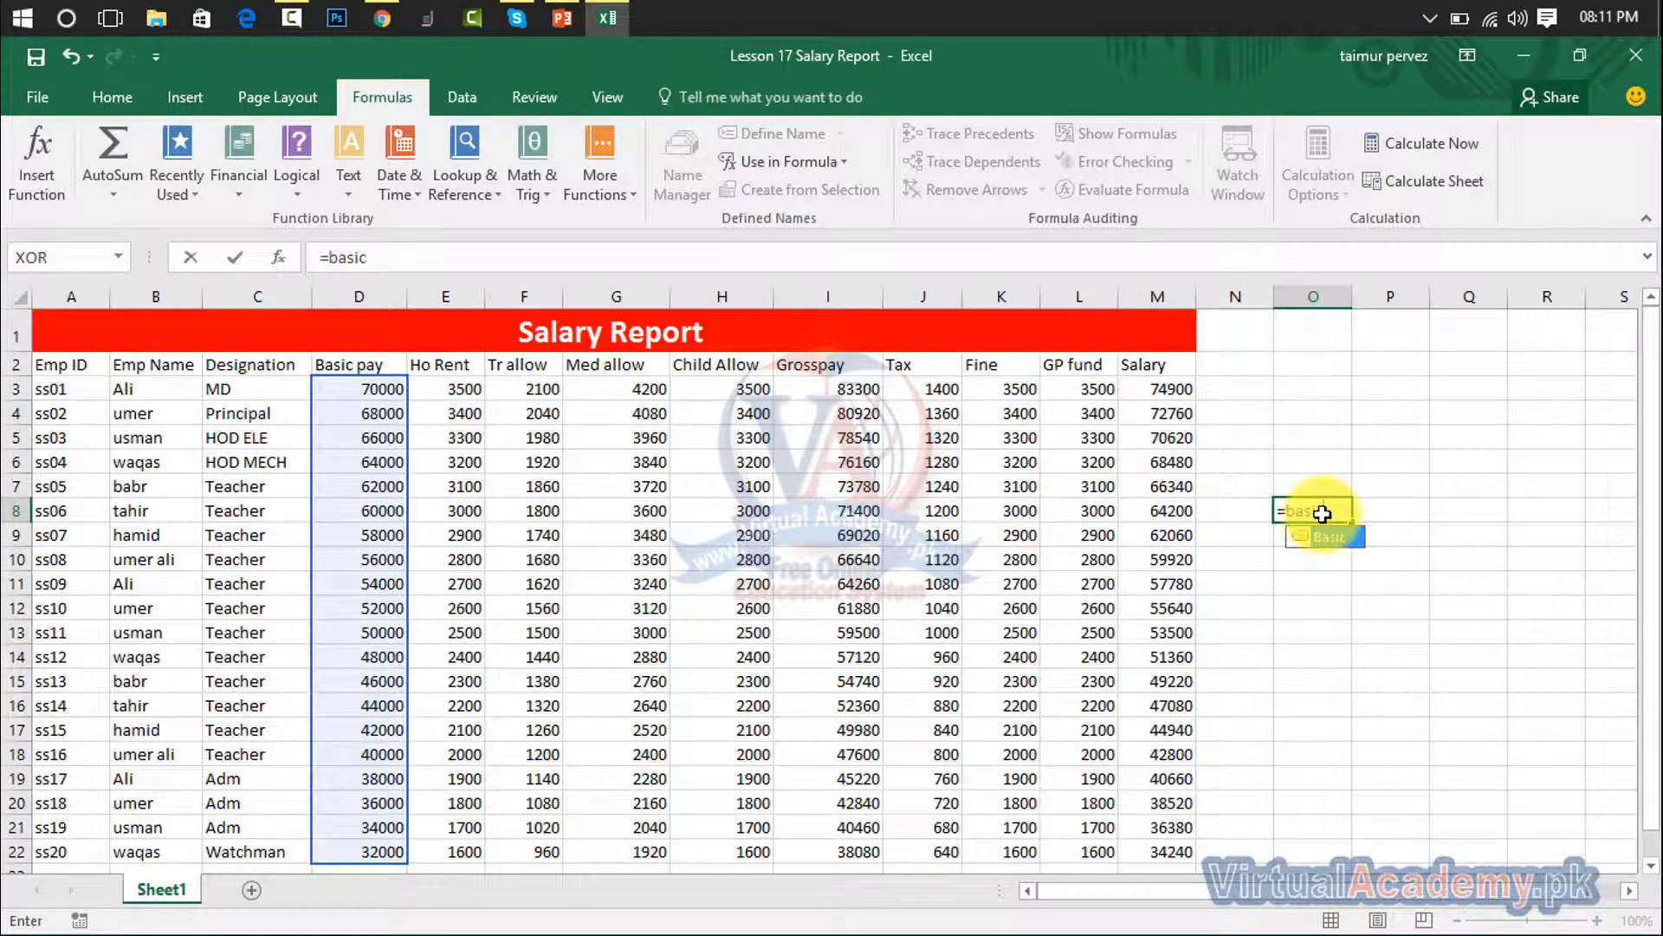
{"action": "key", "text": "Return"}
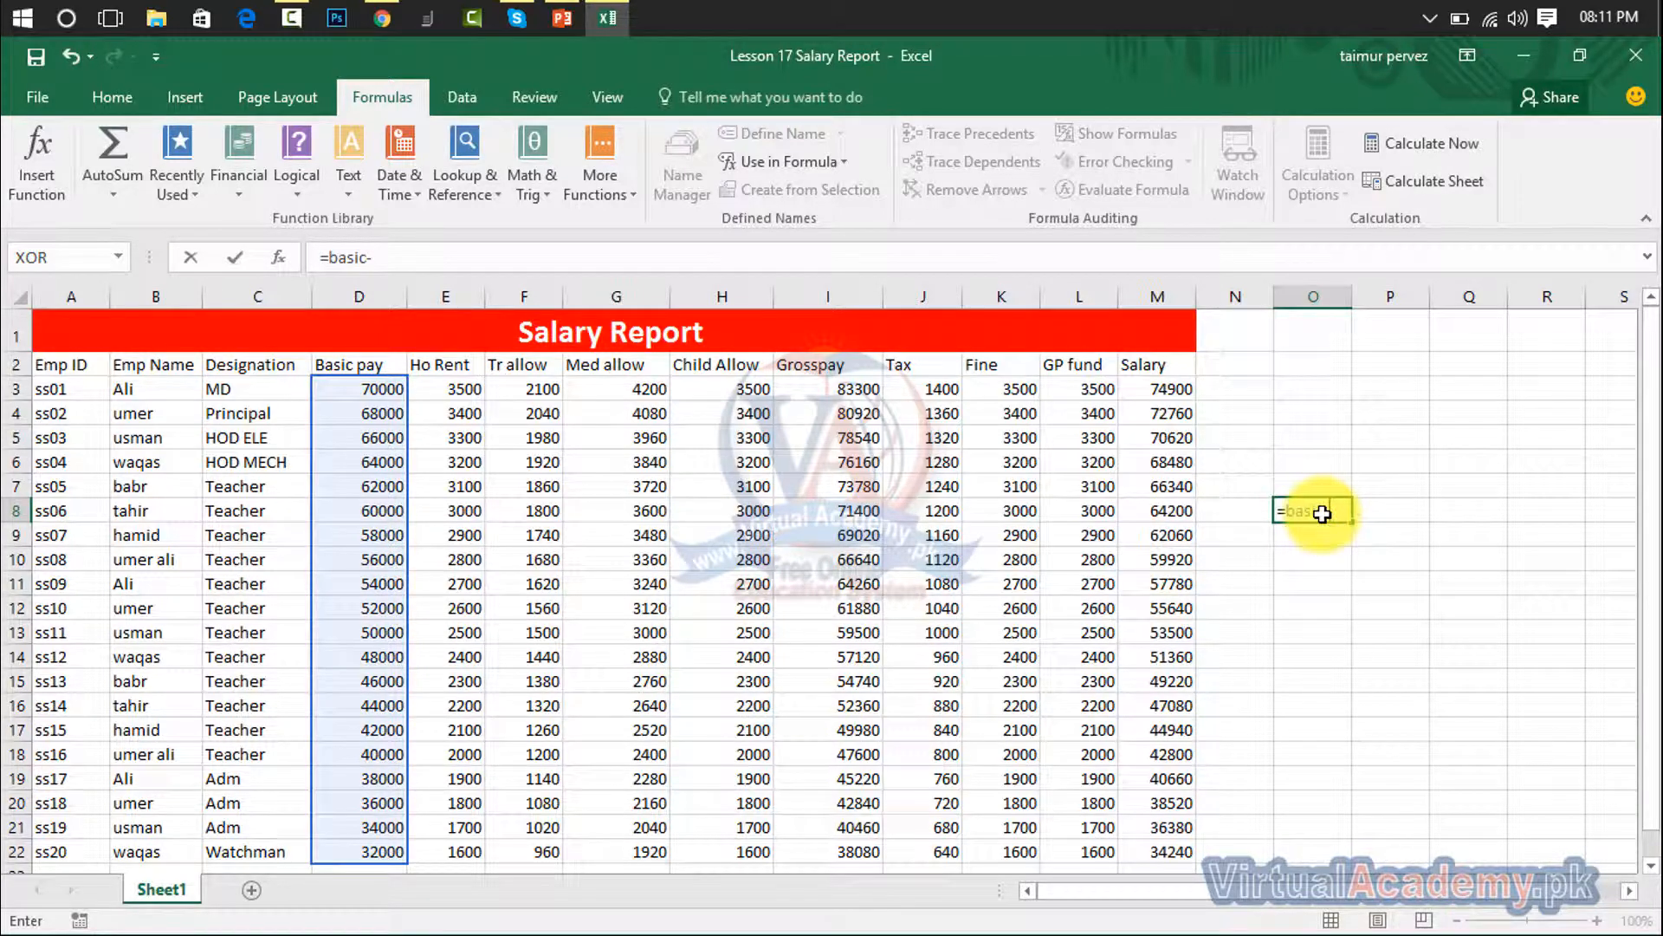
{"action": "type", "text": "-adm"}
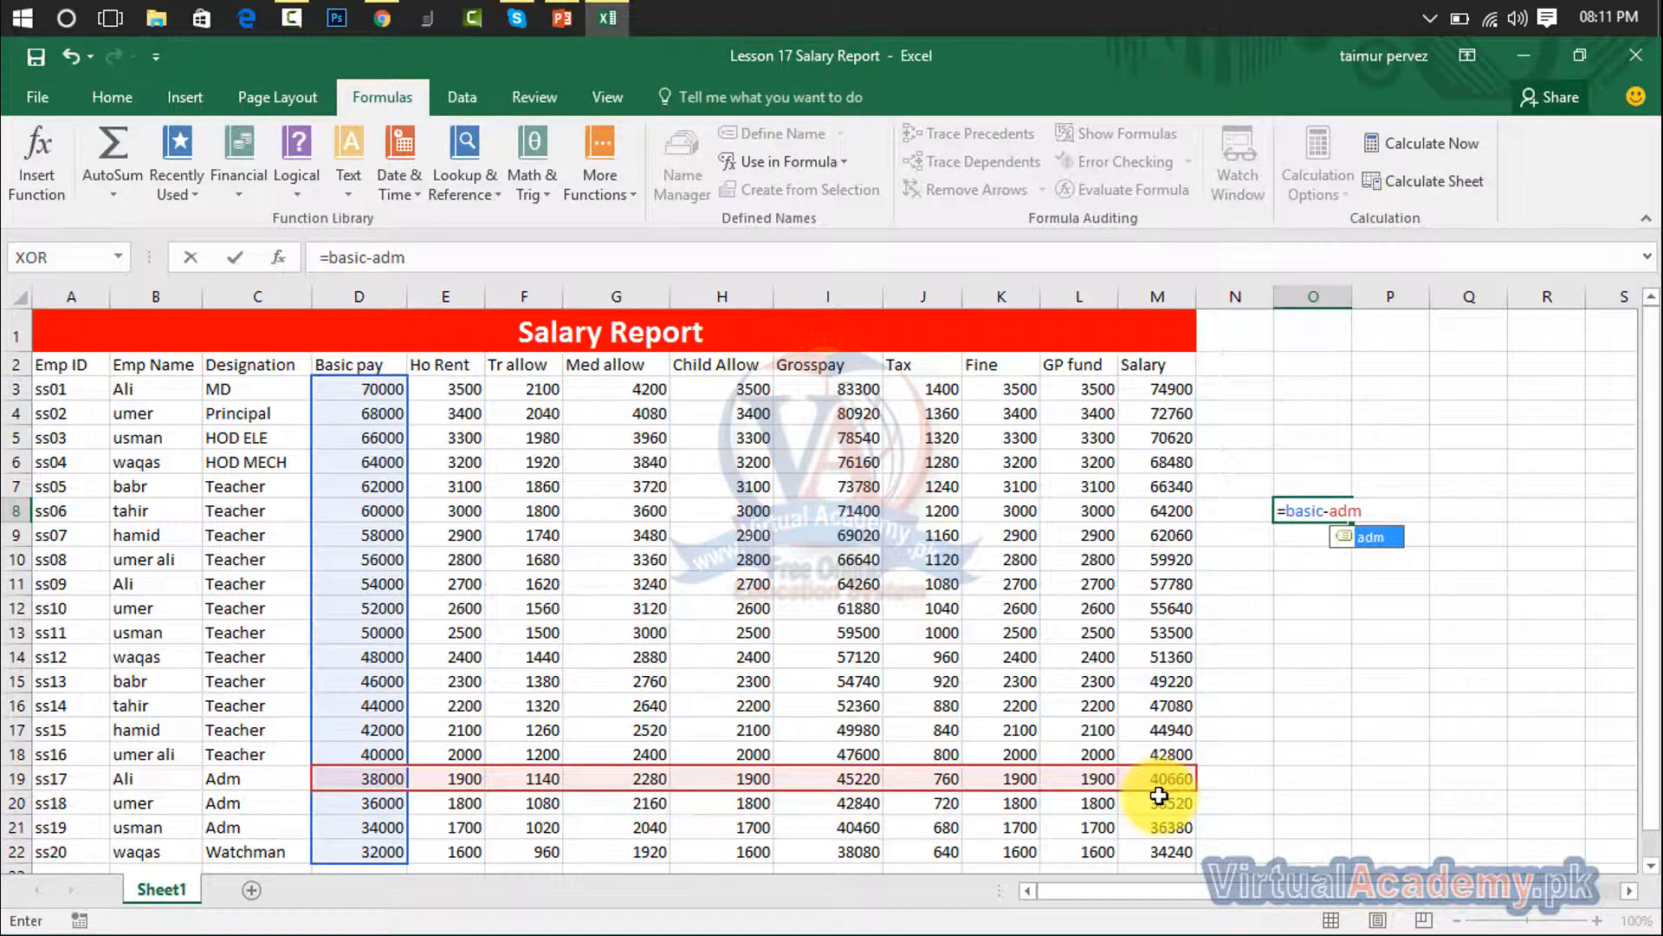
{"action": "key", "text": "Return"}
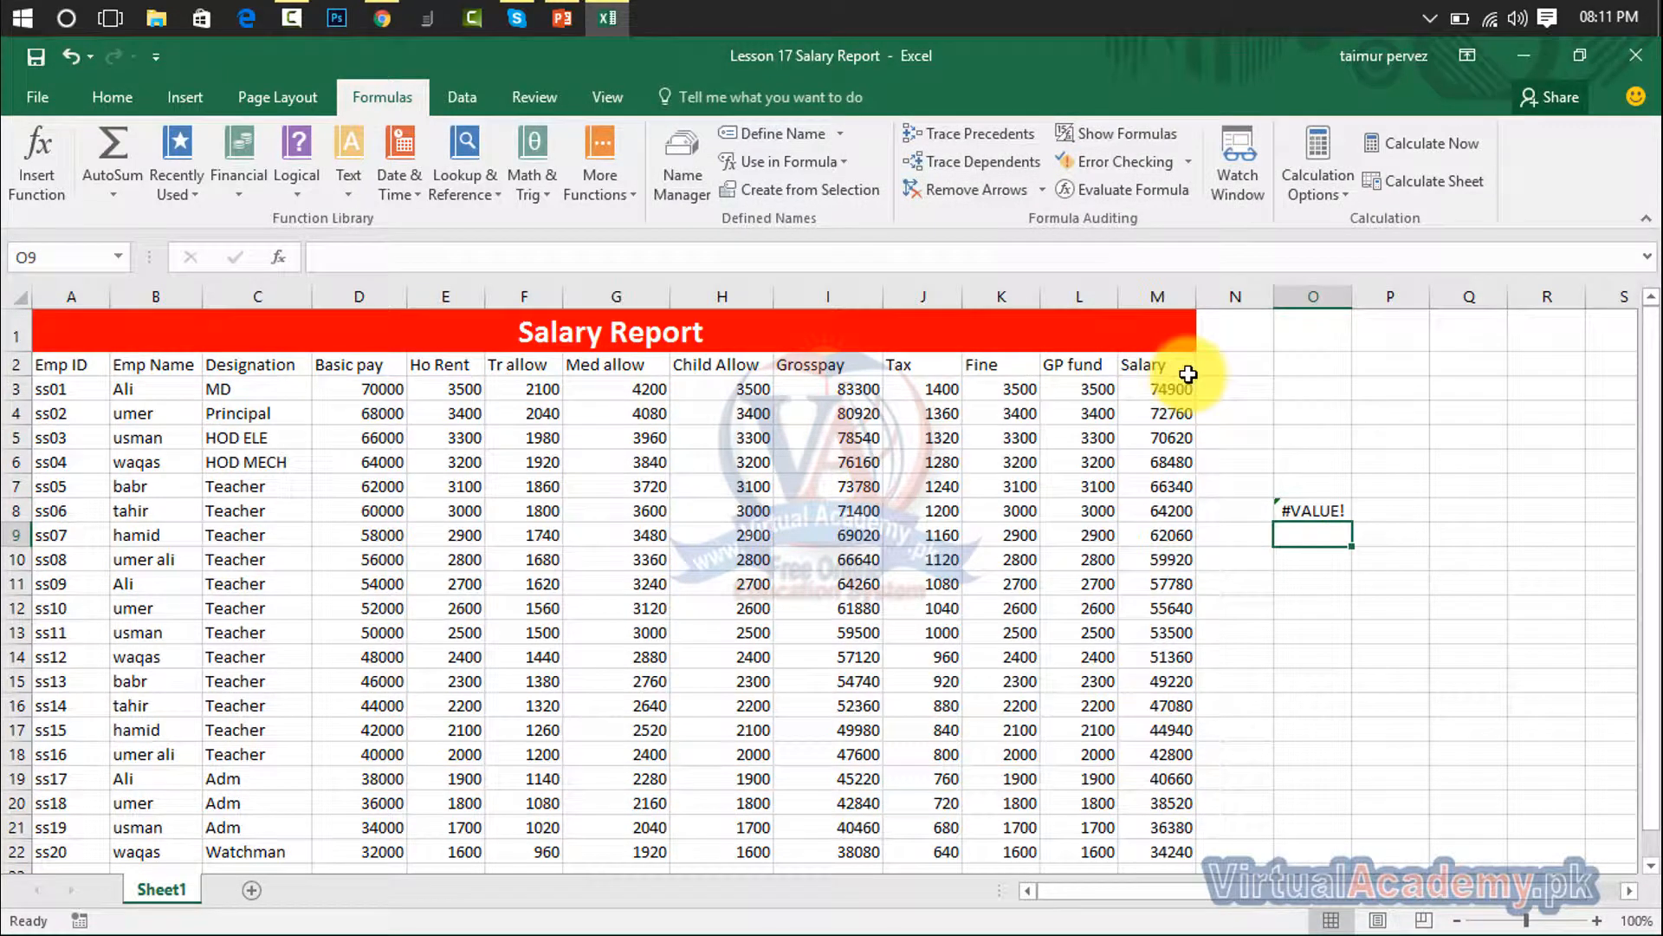
Widen column O slightly and start a new formula in cell O8 in place of the existing one.
{"action": "left_click_drag", "start_coordinate": [1349, 294], "coordinate": [1404, 299]}
{"action": "left_click", "coordinate": [1325, 508]}
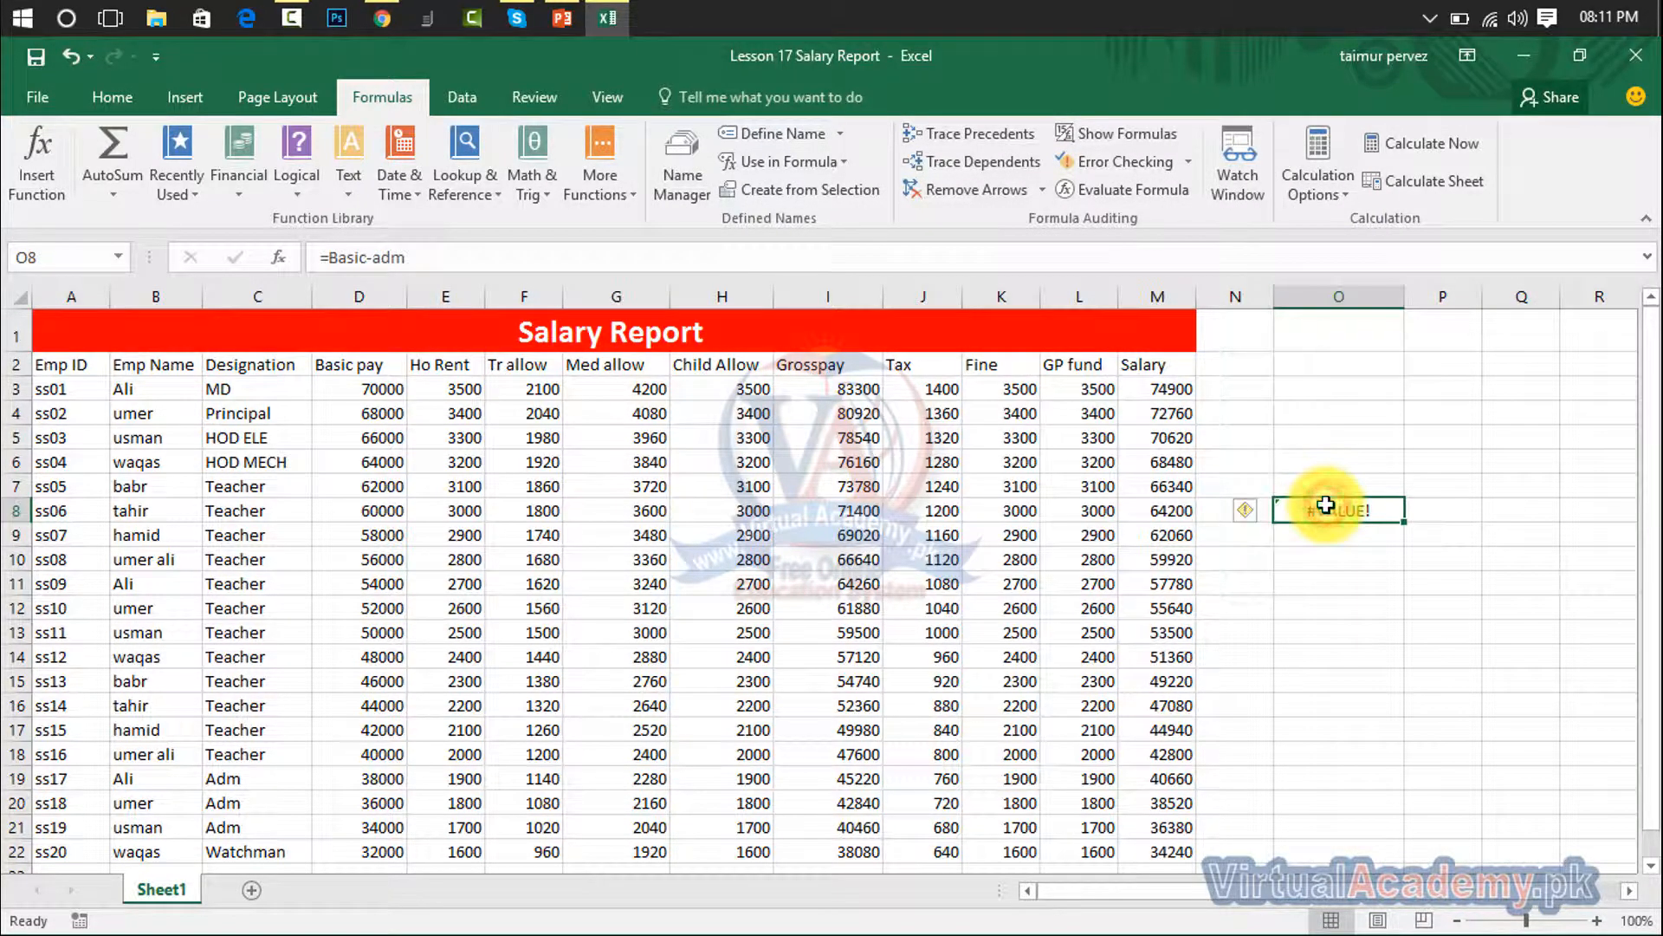
{"action": "key", "text": "Delete"}
{"action": "type", "text": "="}
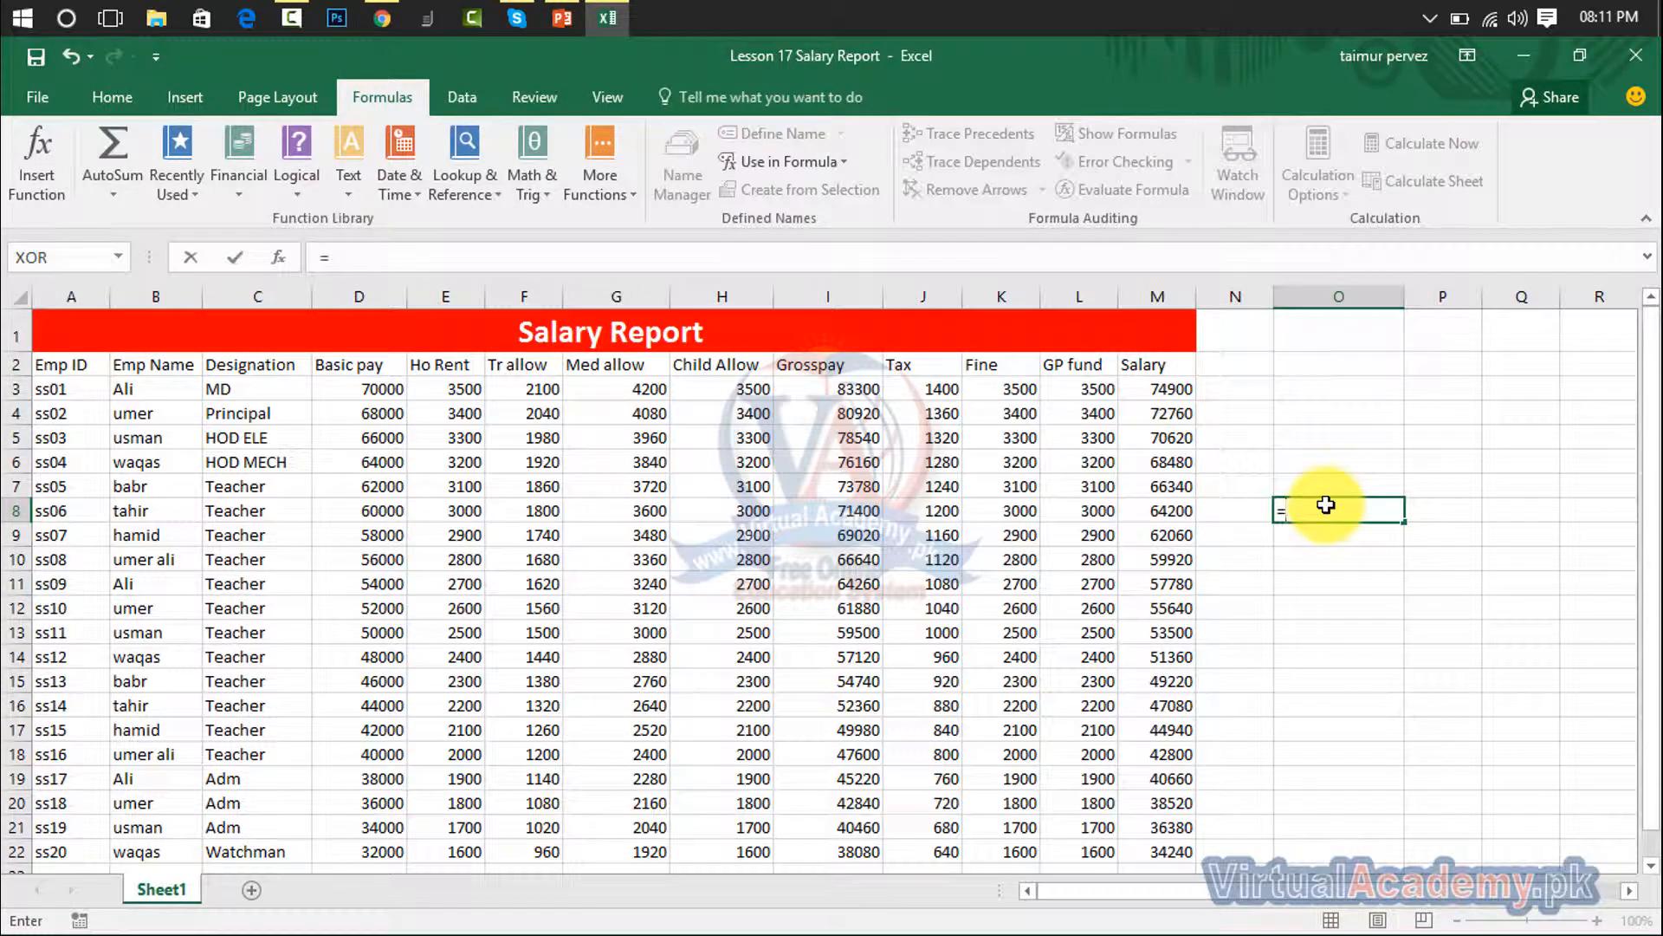
{"action": "type", "text": "basic"}
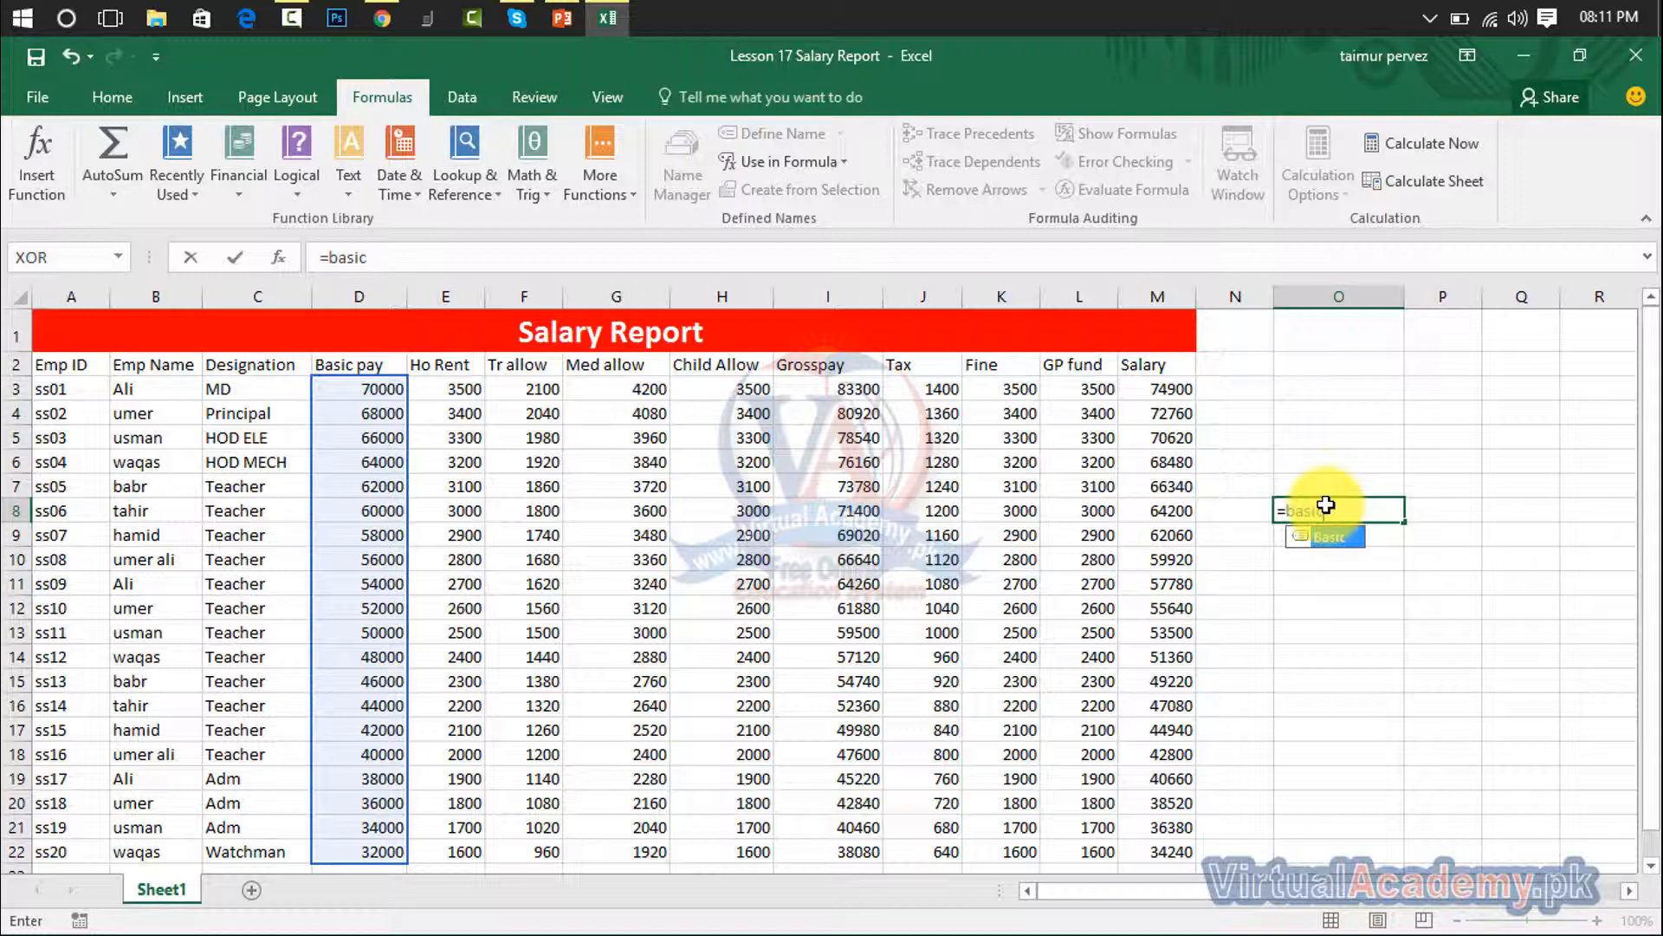
{"action": "key", "text": "BackSpace"}
{"action": "key", "text": "BackSpace"}
{"action": "key", "text": "BackSpace"}
{"action": "key", "text": "BackSpace"}
{"action": "key", "text": "BackSpace"}
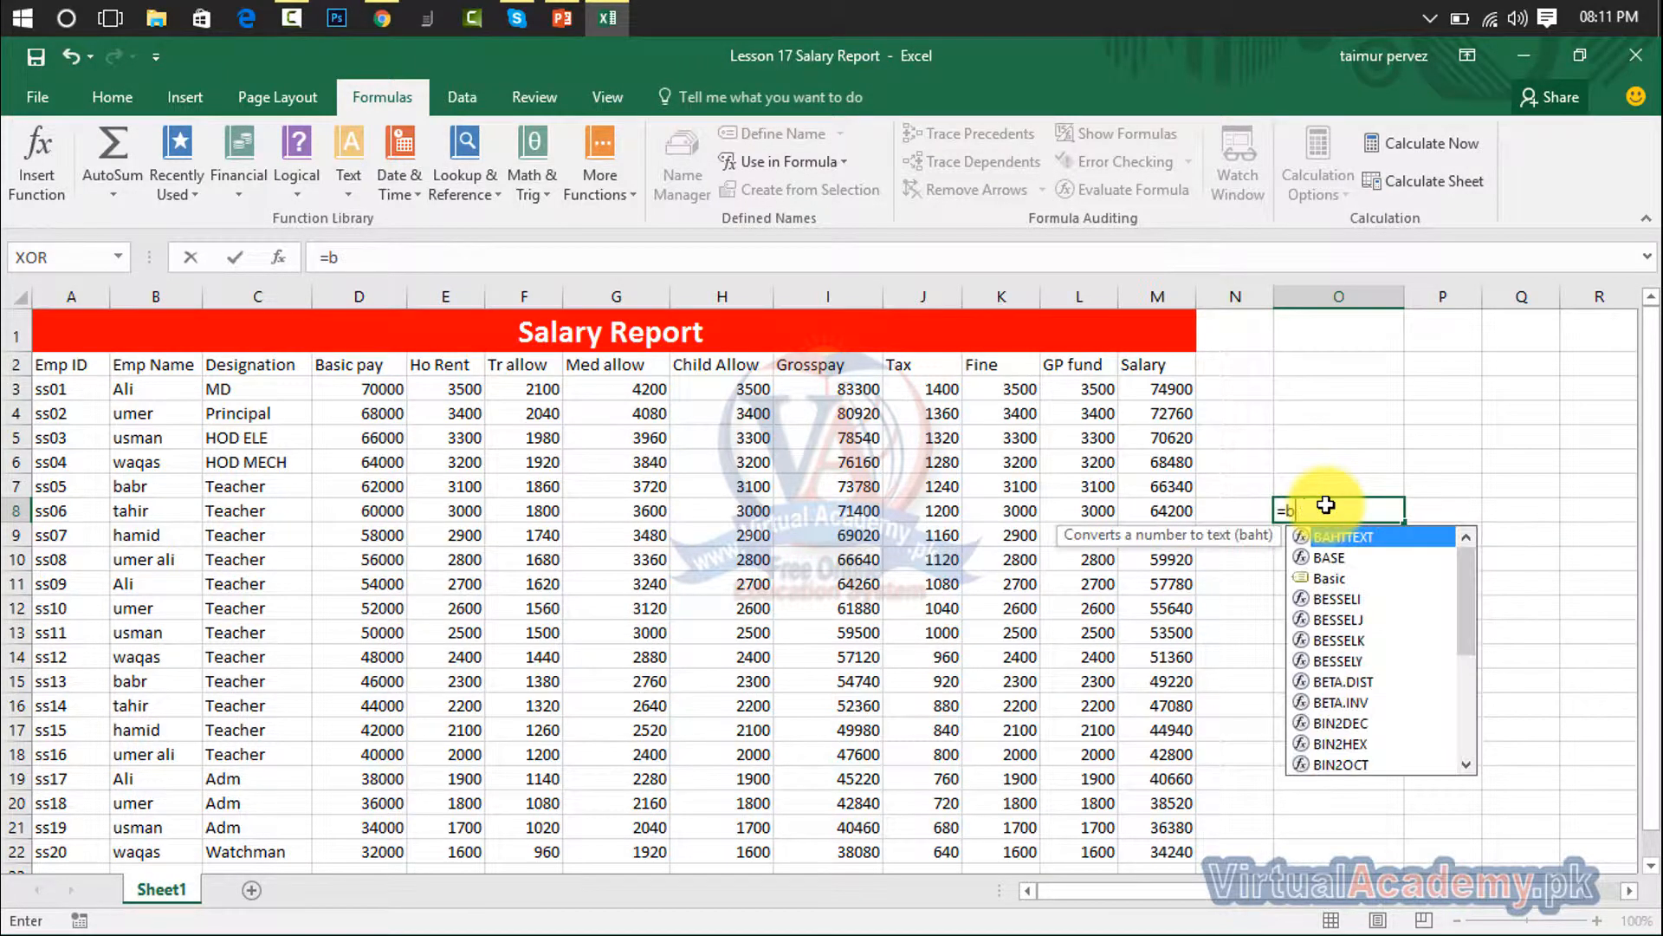
Complete the formula in cell O8 as =sum(basic:adm) to sum the range spanning both defined names.
{"action": "type", "text": "sum"}
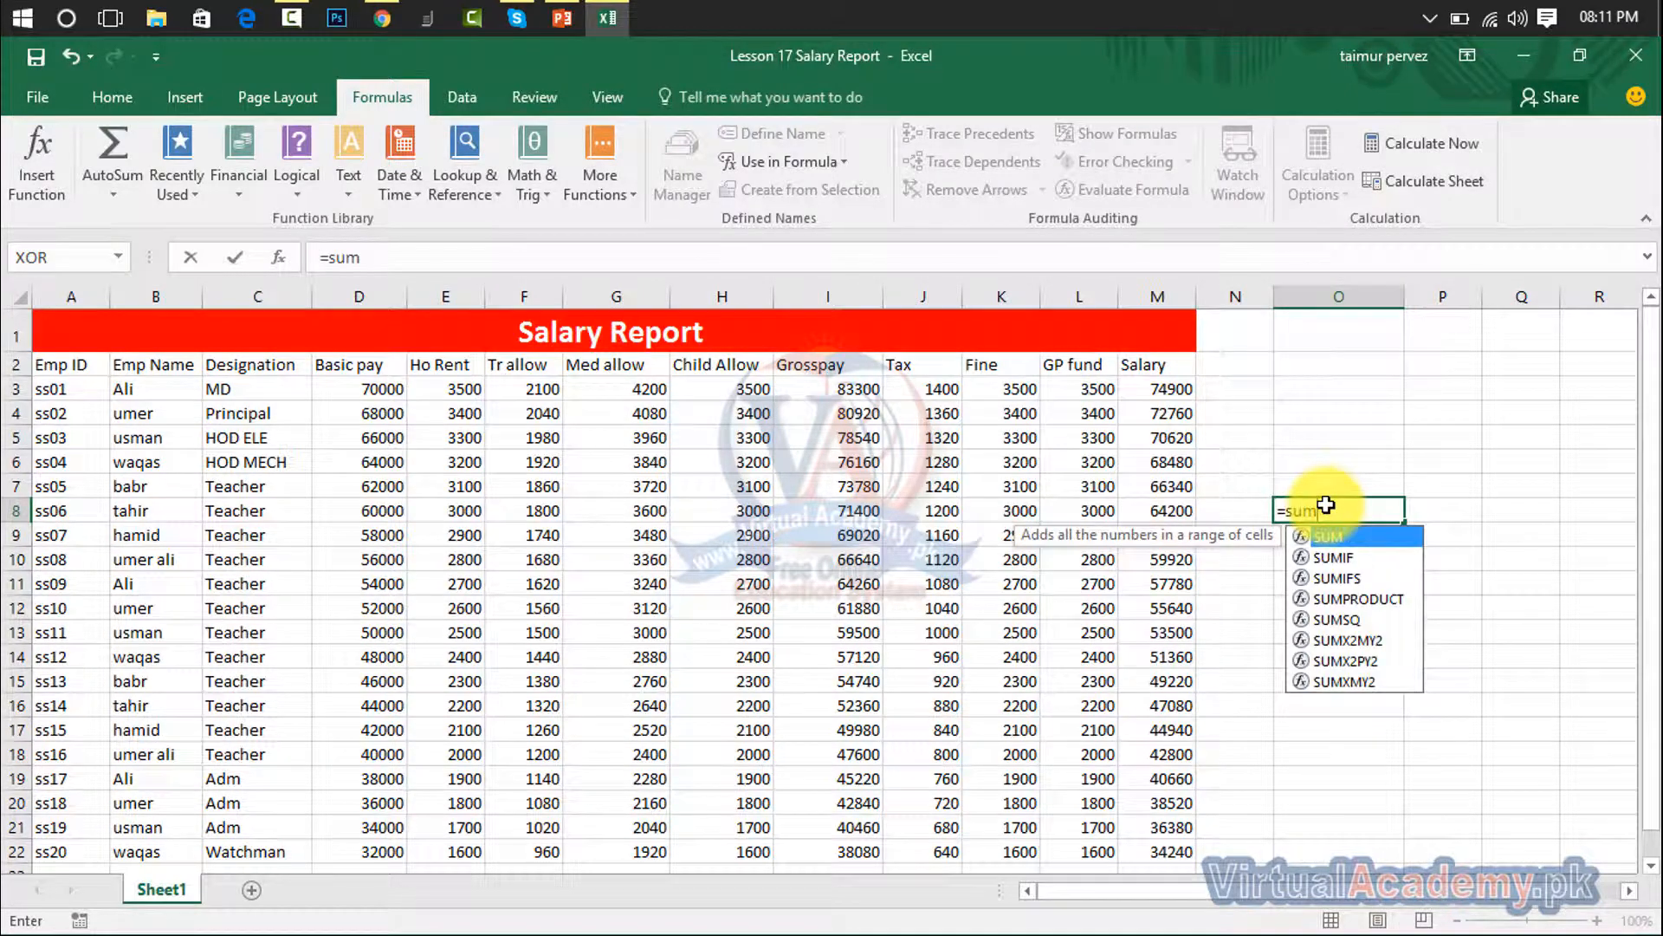
{"action": "type", "text": "("}
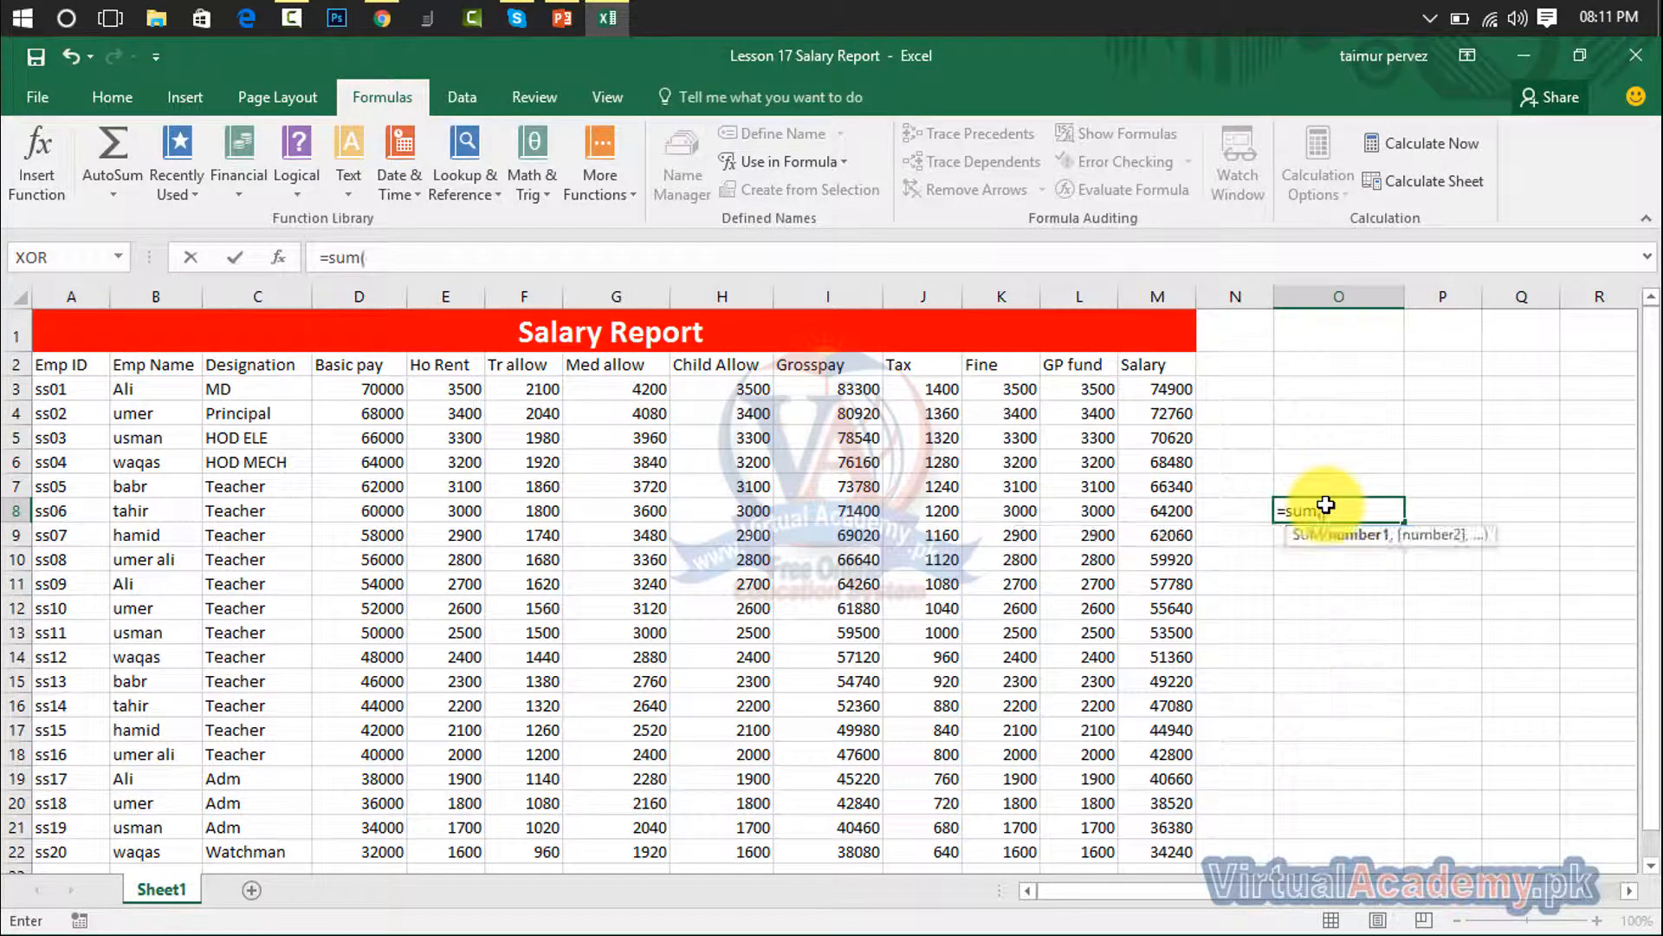
{"action": "type", "text": "basic"}
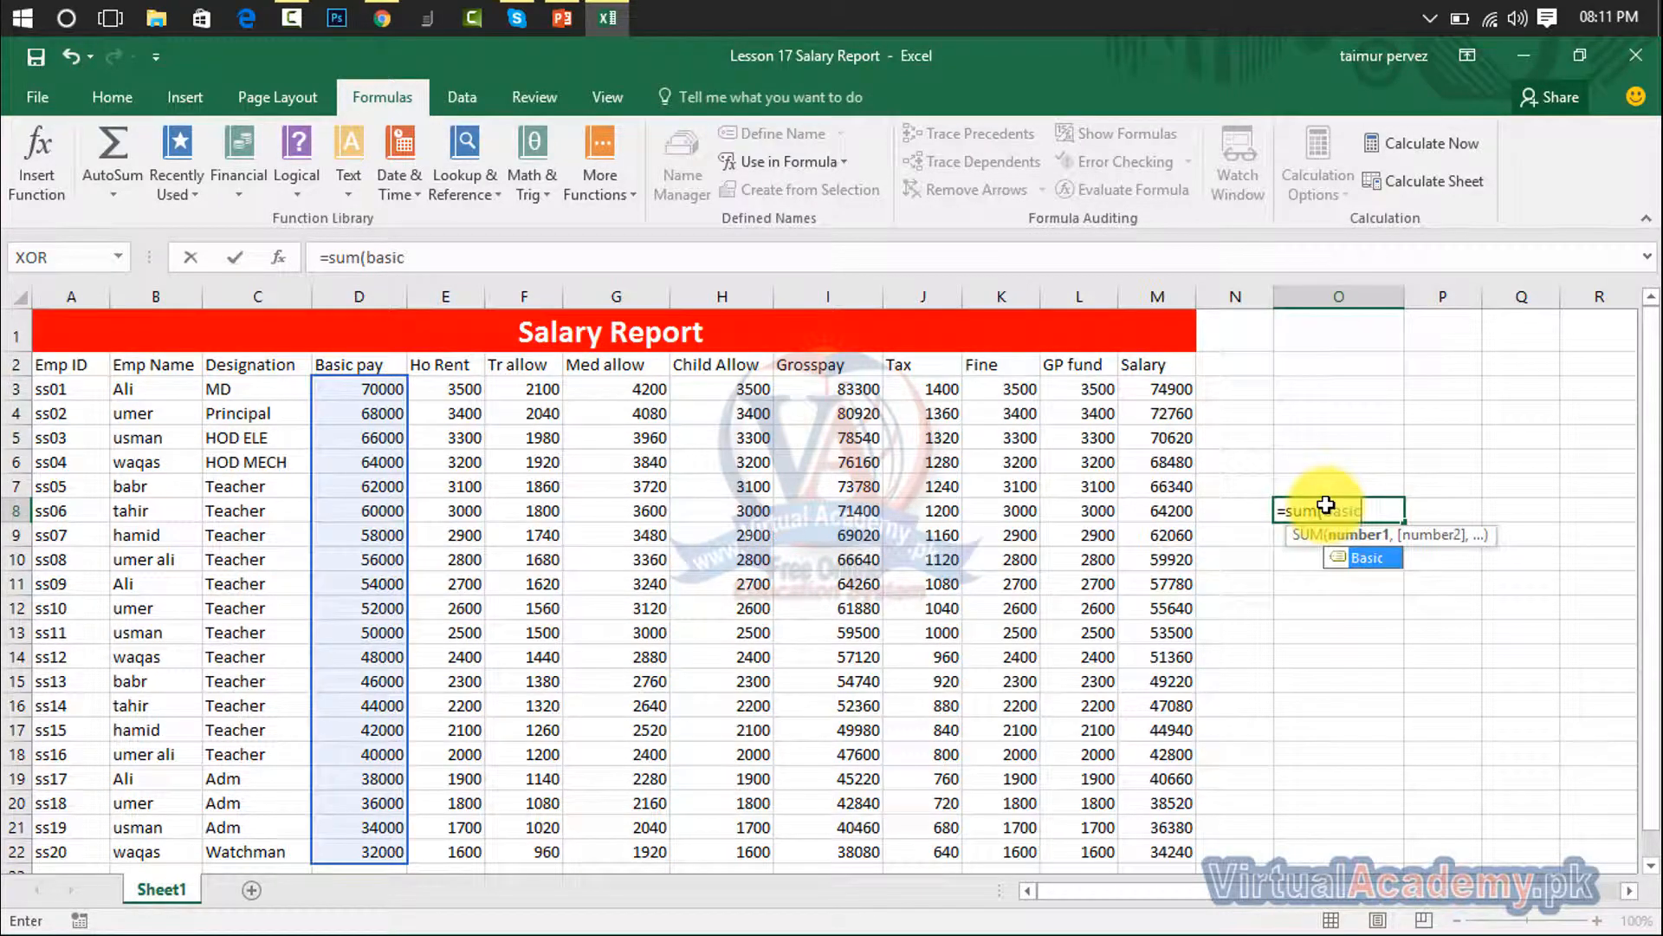
{"action": "type", "text": ":"}
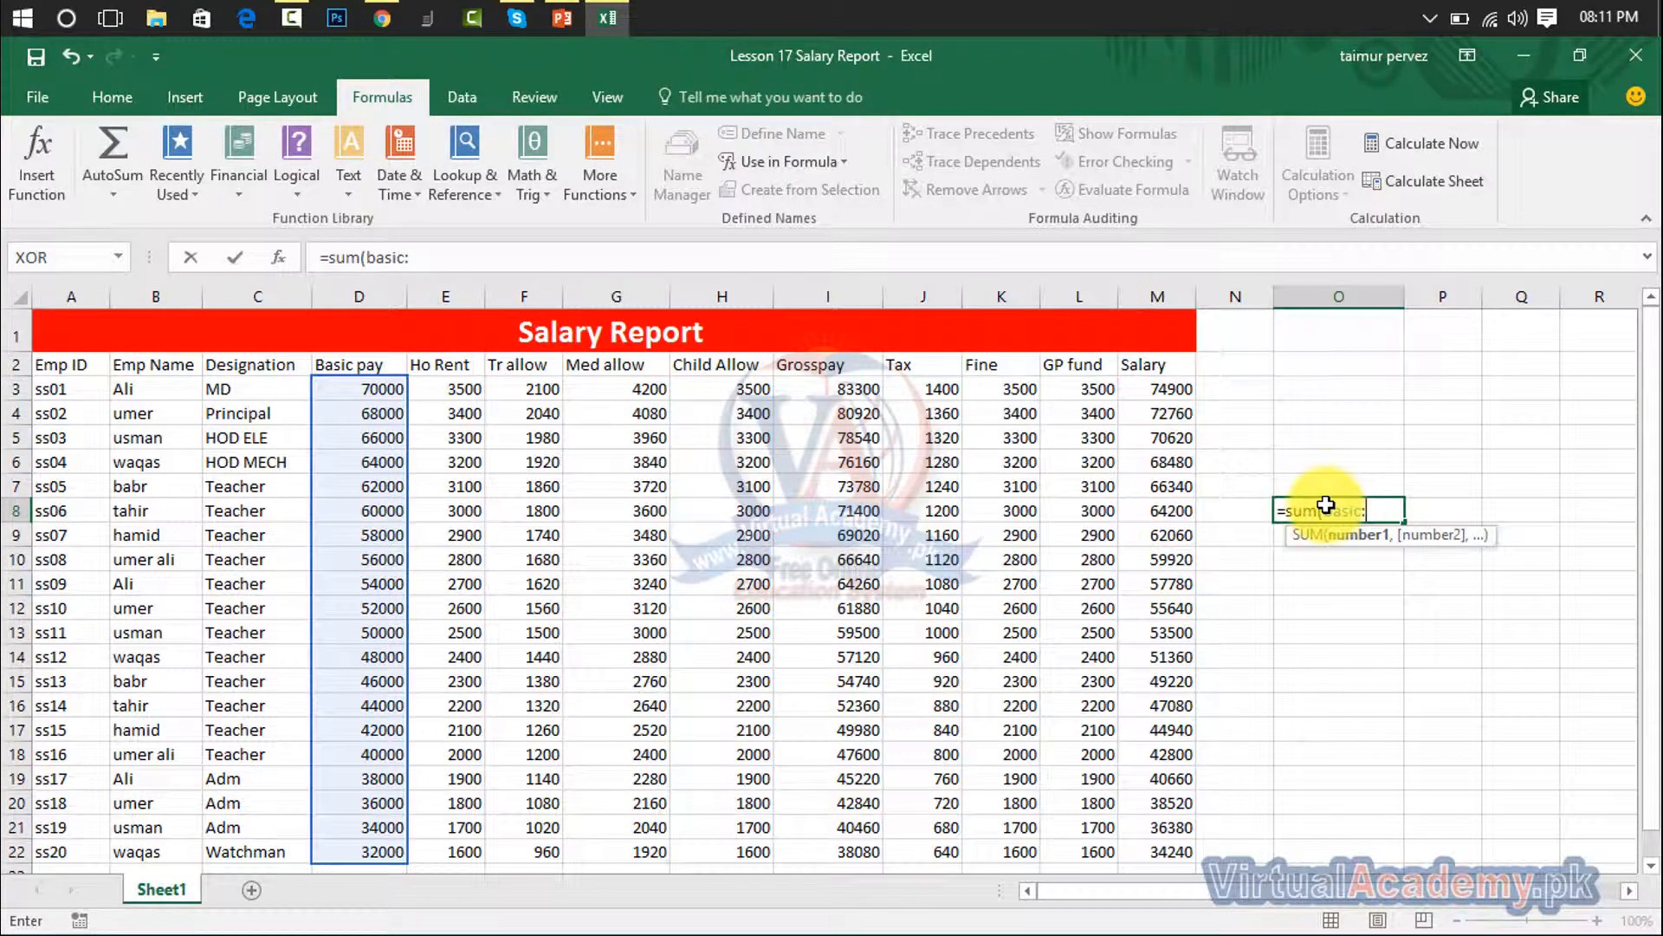
{"action": "type", "text": "adm"}
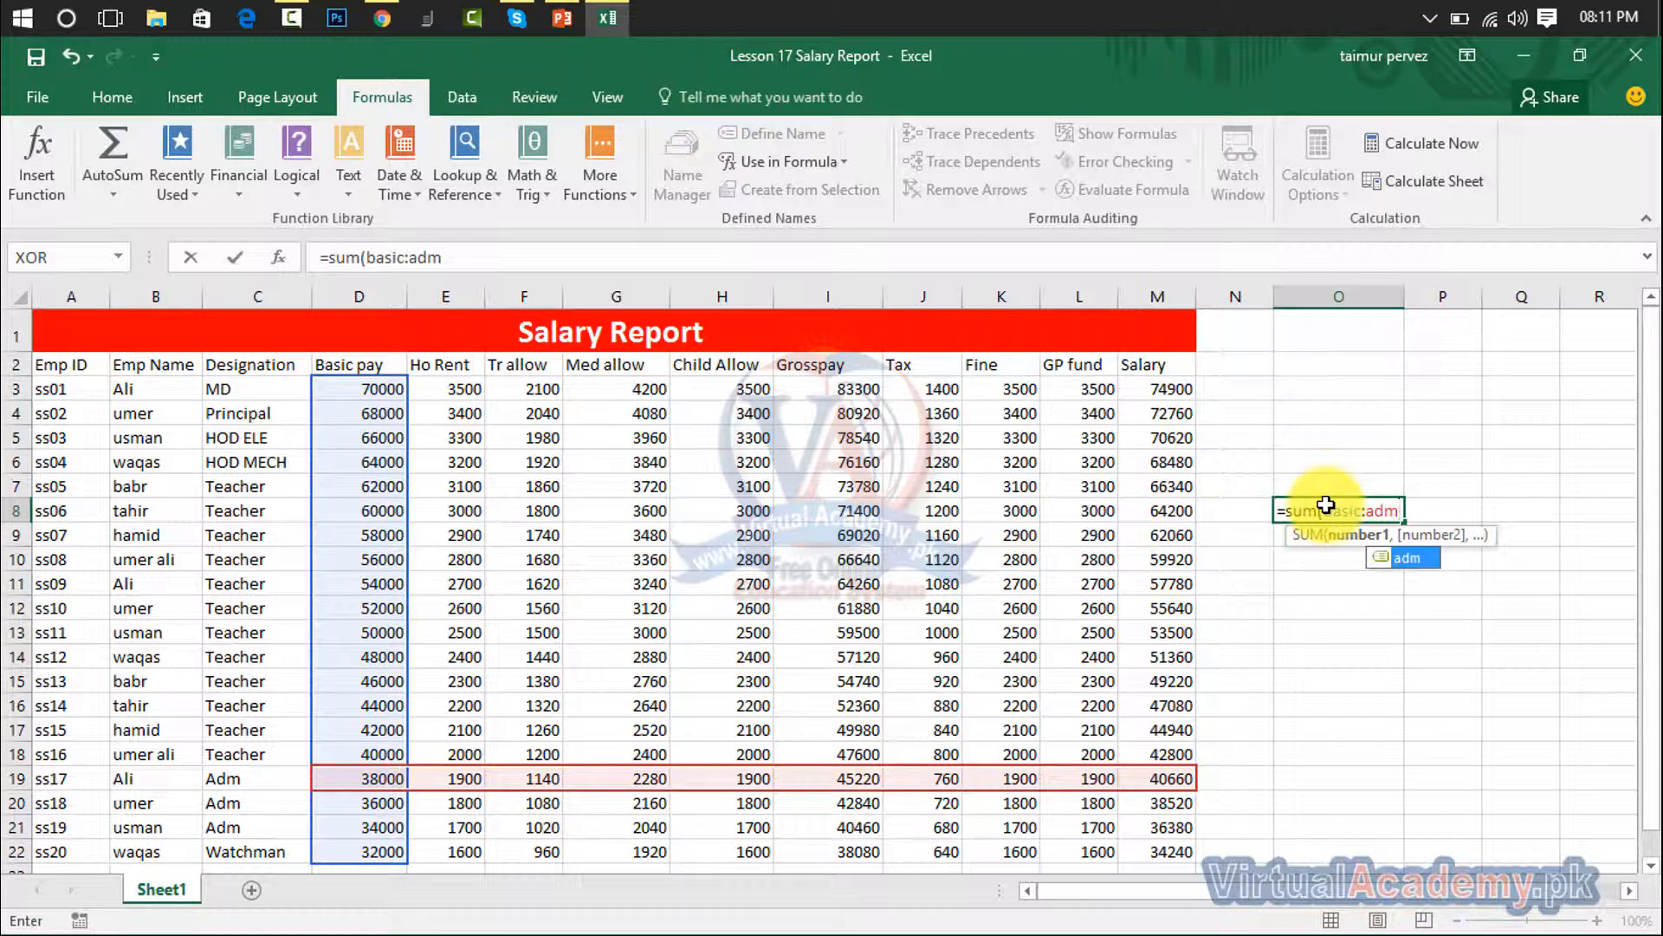
{"action": "type", "text": ")"}
{"action": "key", "text": "Return"}
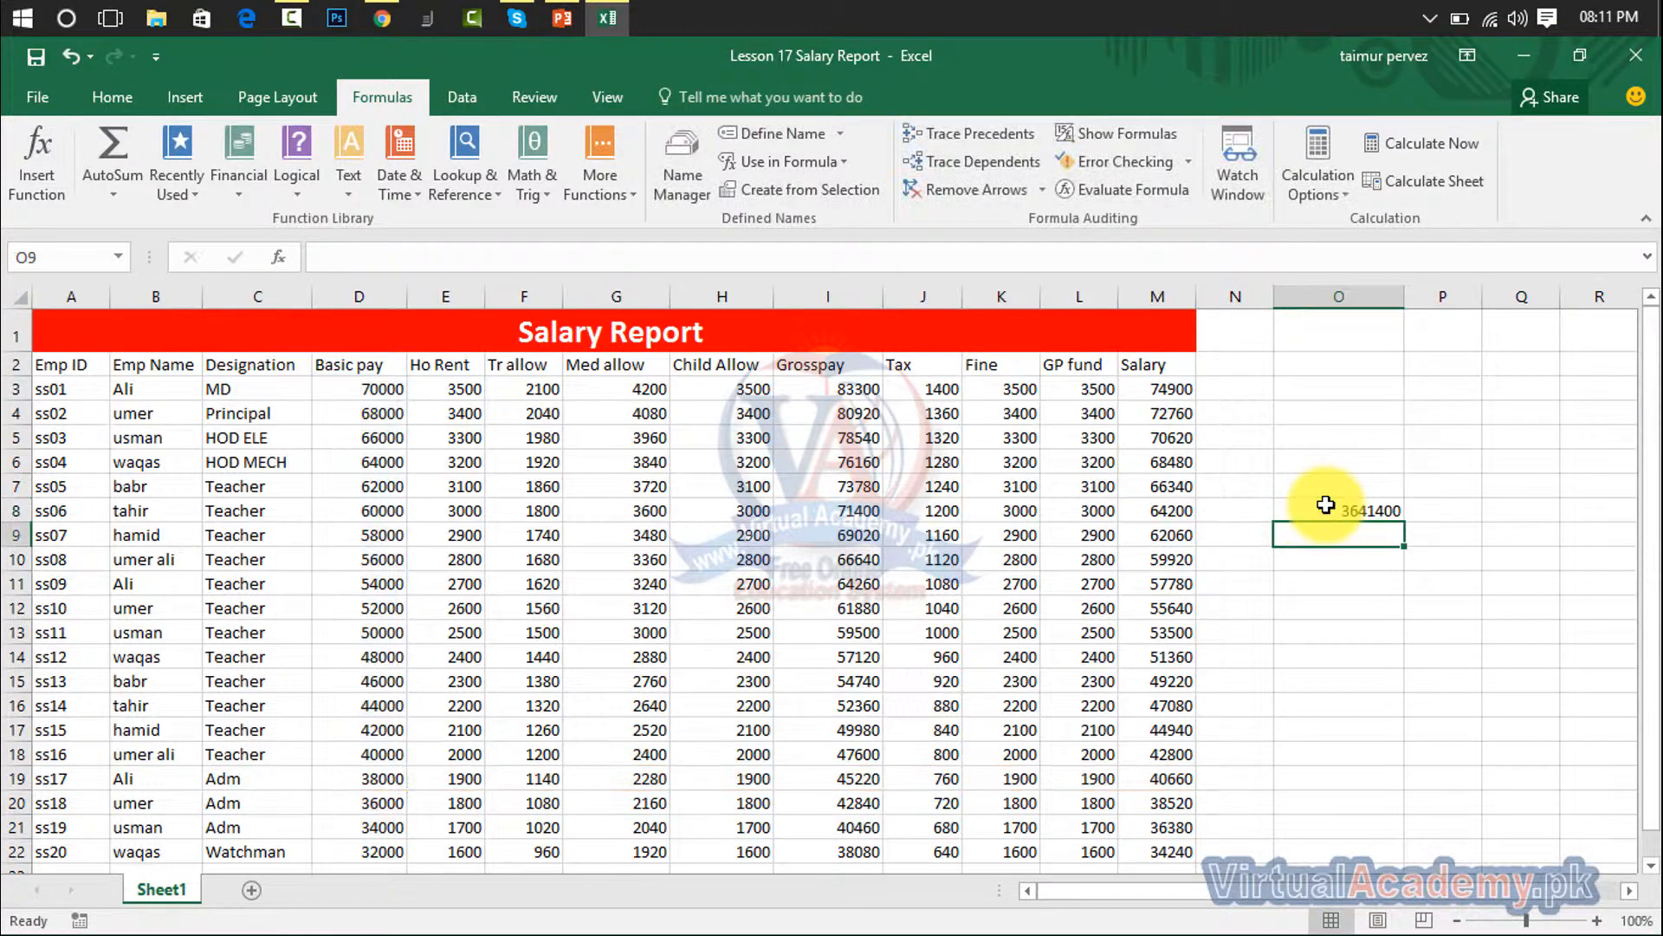
Clear the combined-range sum formula from cell O8.
{"action": "left_click", "coordinate": [1344, 501]}
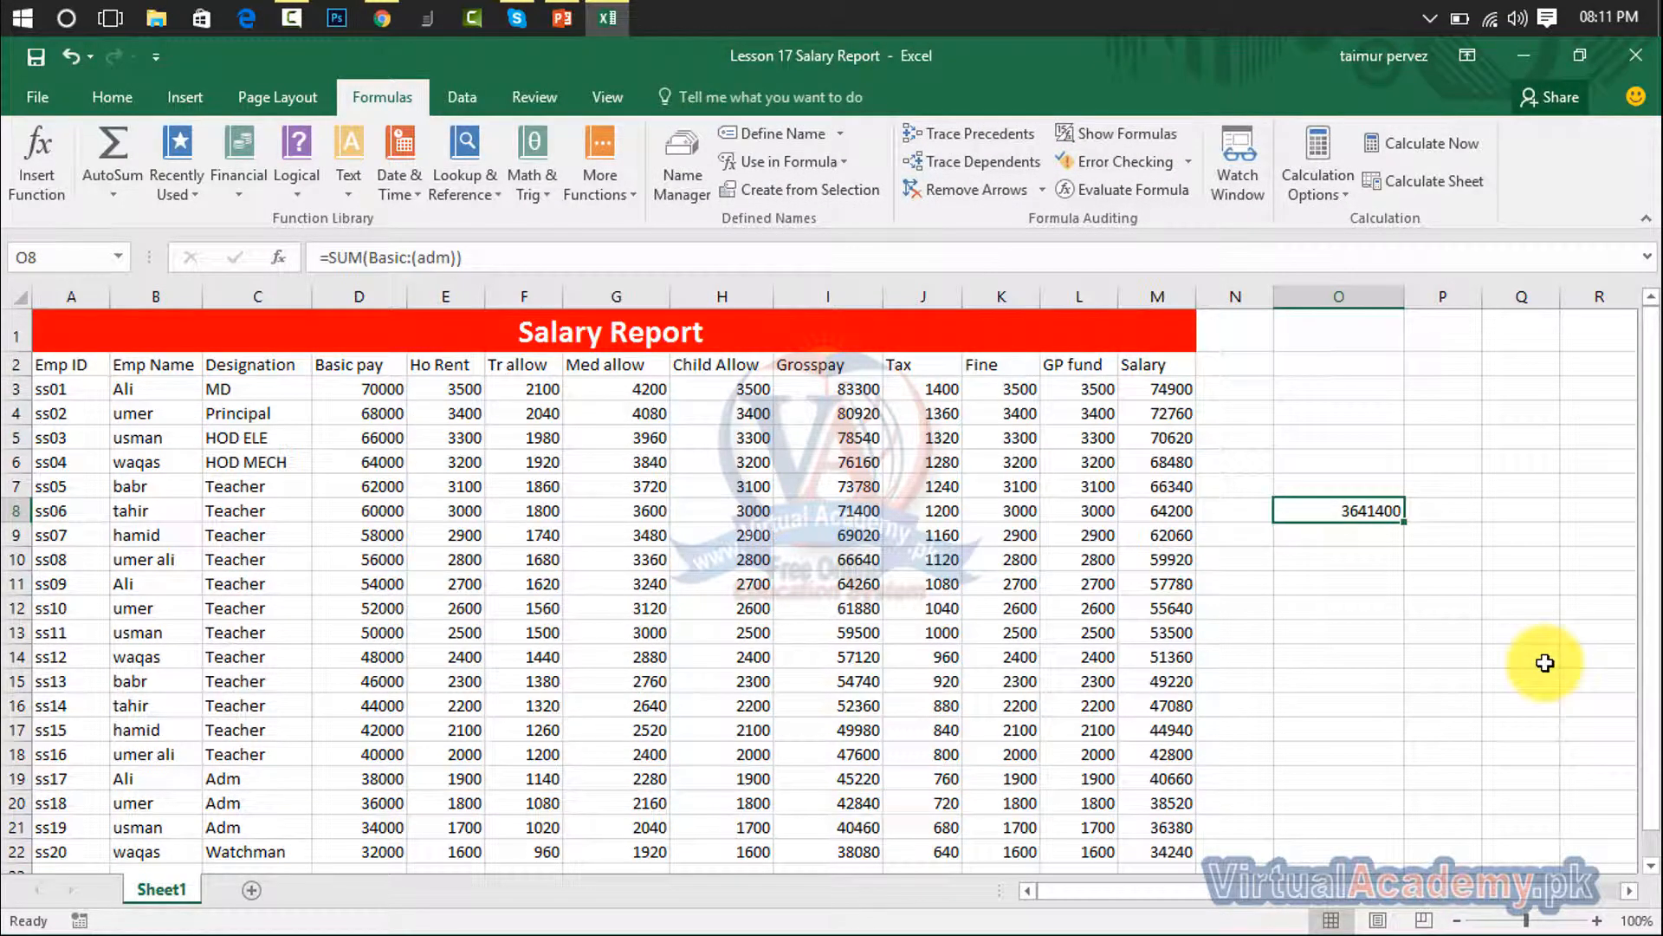
{"action": "key", "text": "Delete"}
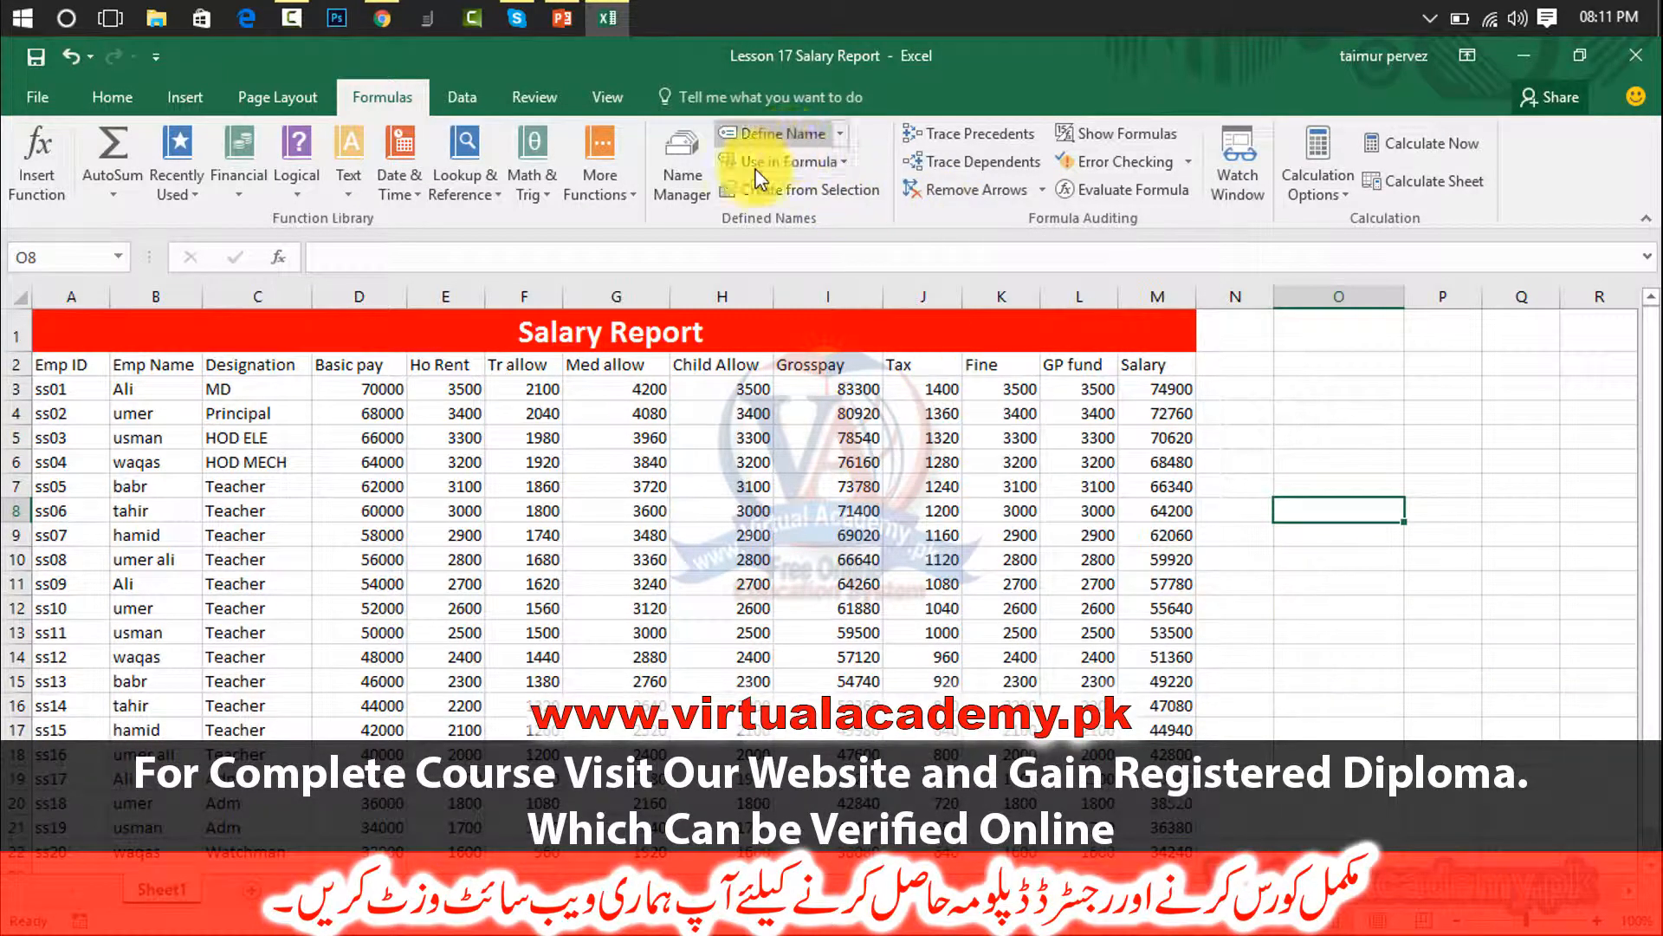
Open the name adm for editing in the Name Manager to view its definition, and cancel the edit.
{"action": "left_click", "coordinate": [682, 177]}
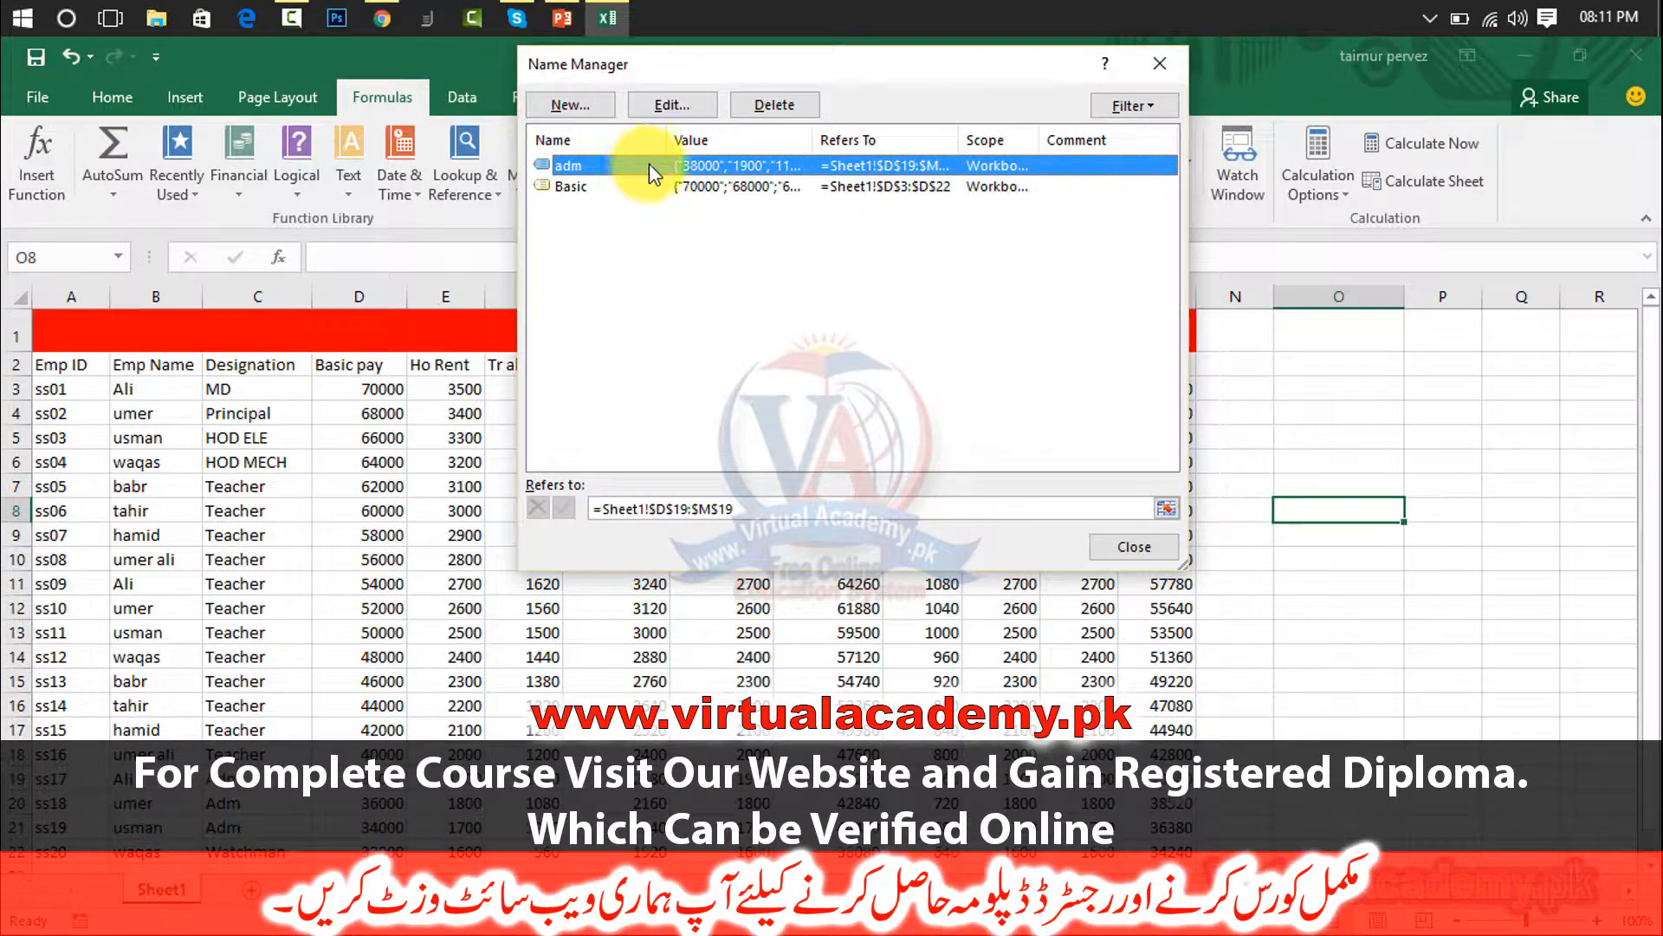
{"action": "left_click", "coordinate": [671, 105]}
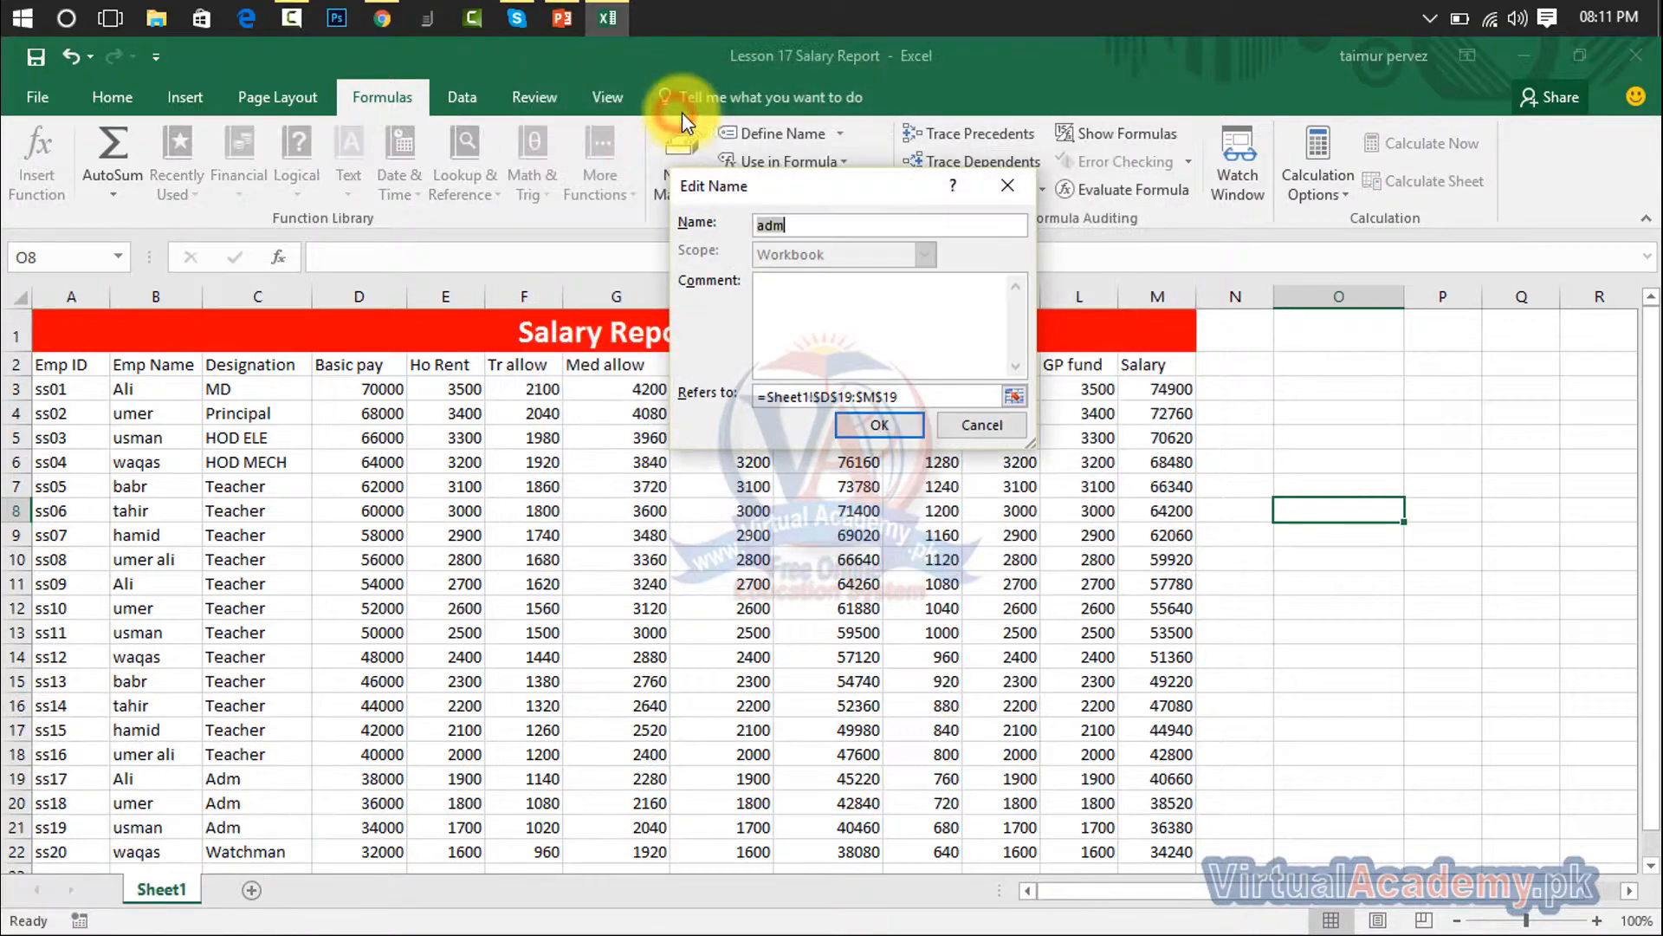
{"action": "left_click", "coordinate": [787, 224]}
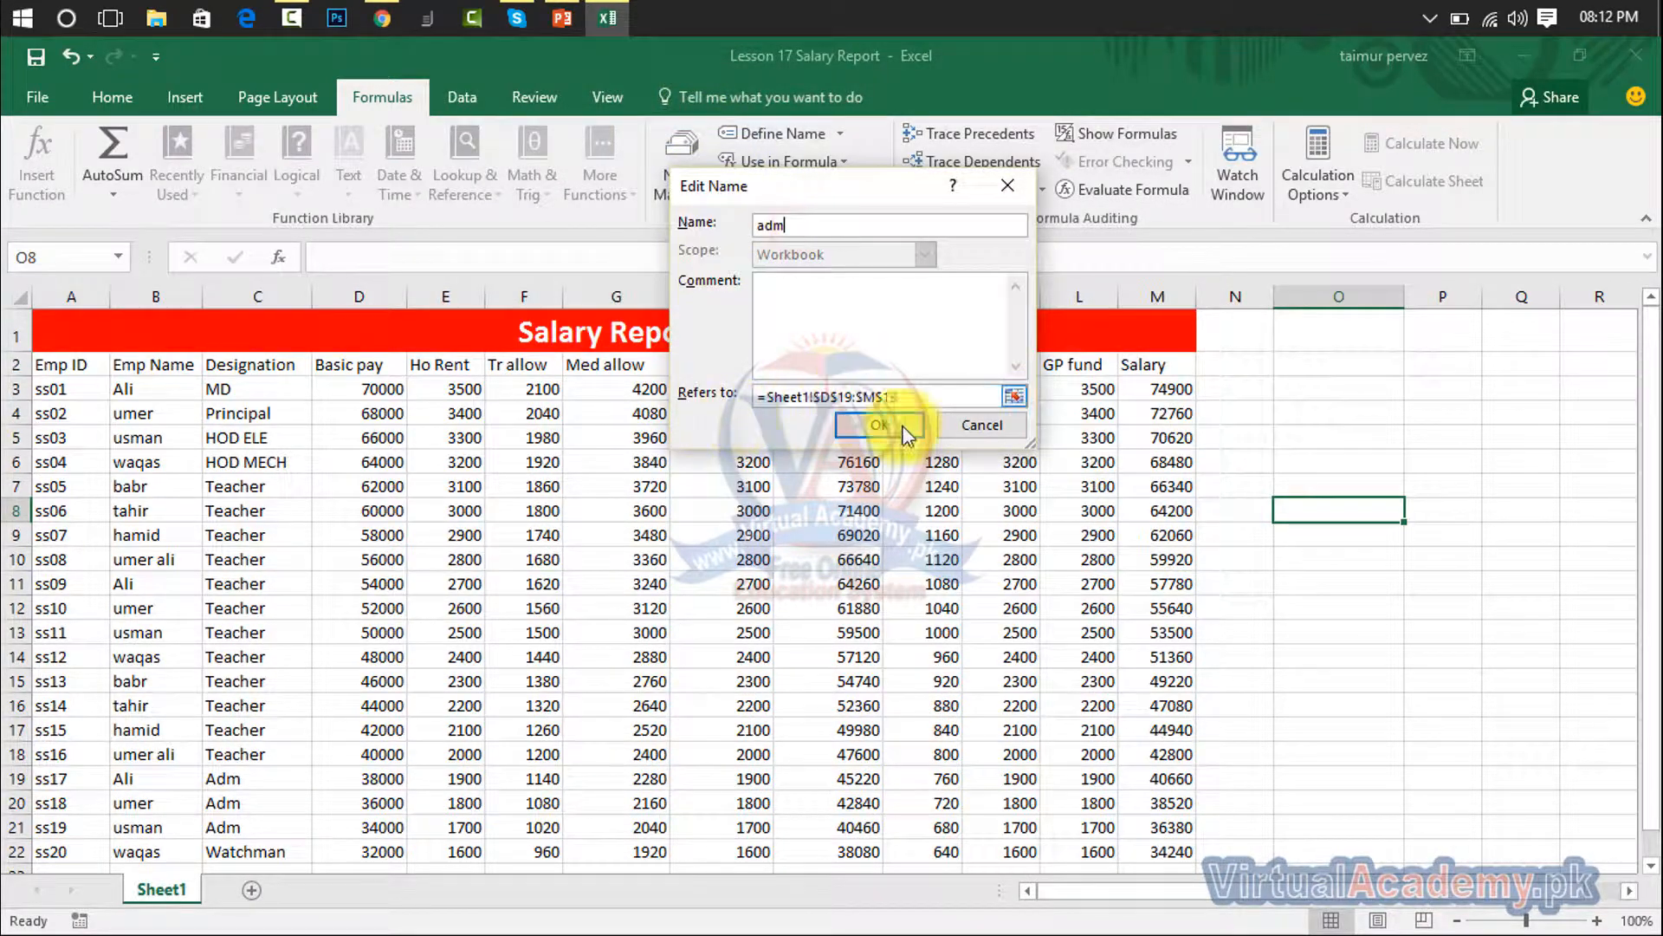
{"action": "left_click", "coordinate": [984, 428]}
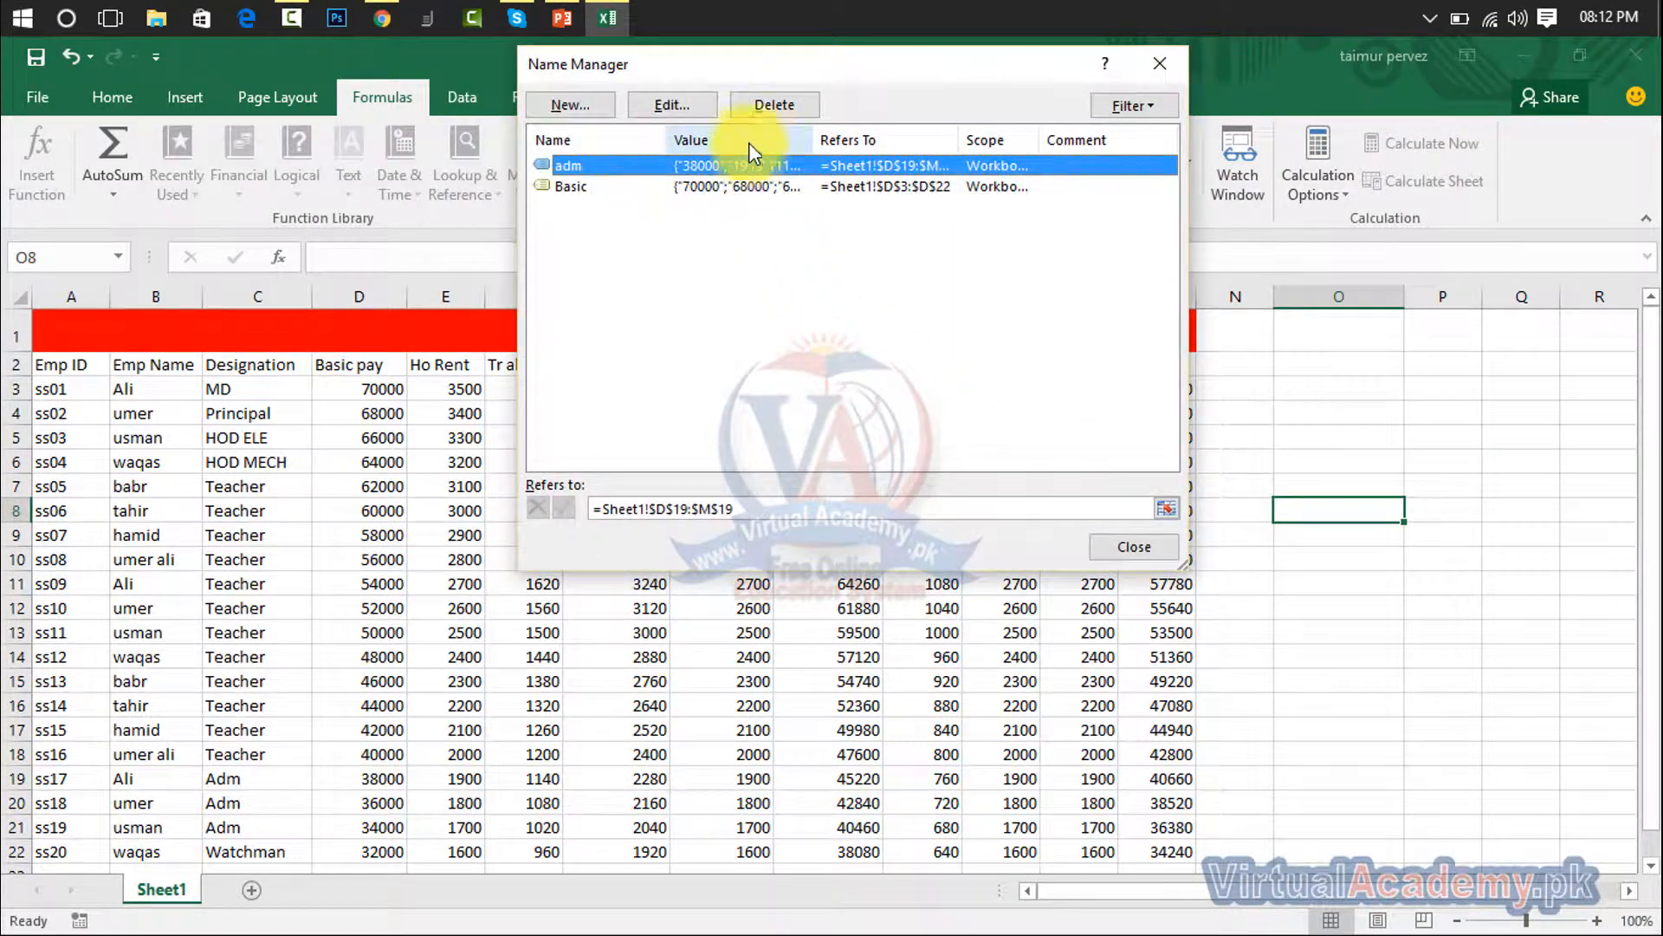
Delete the defined names adm and Basic from the workbook, confirming each deletion.
{"action": "left_click", "coordinate": [765, 106]}
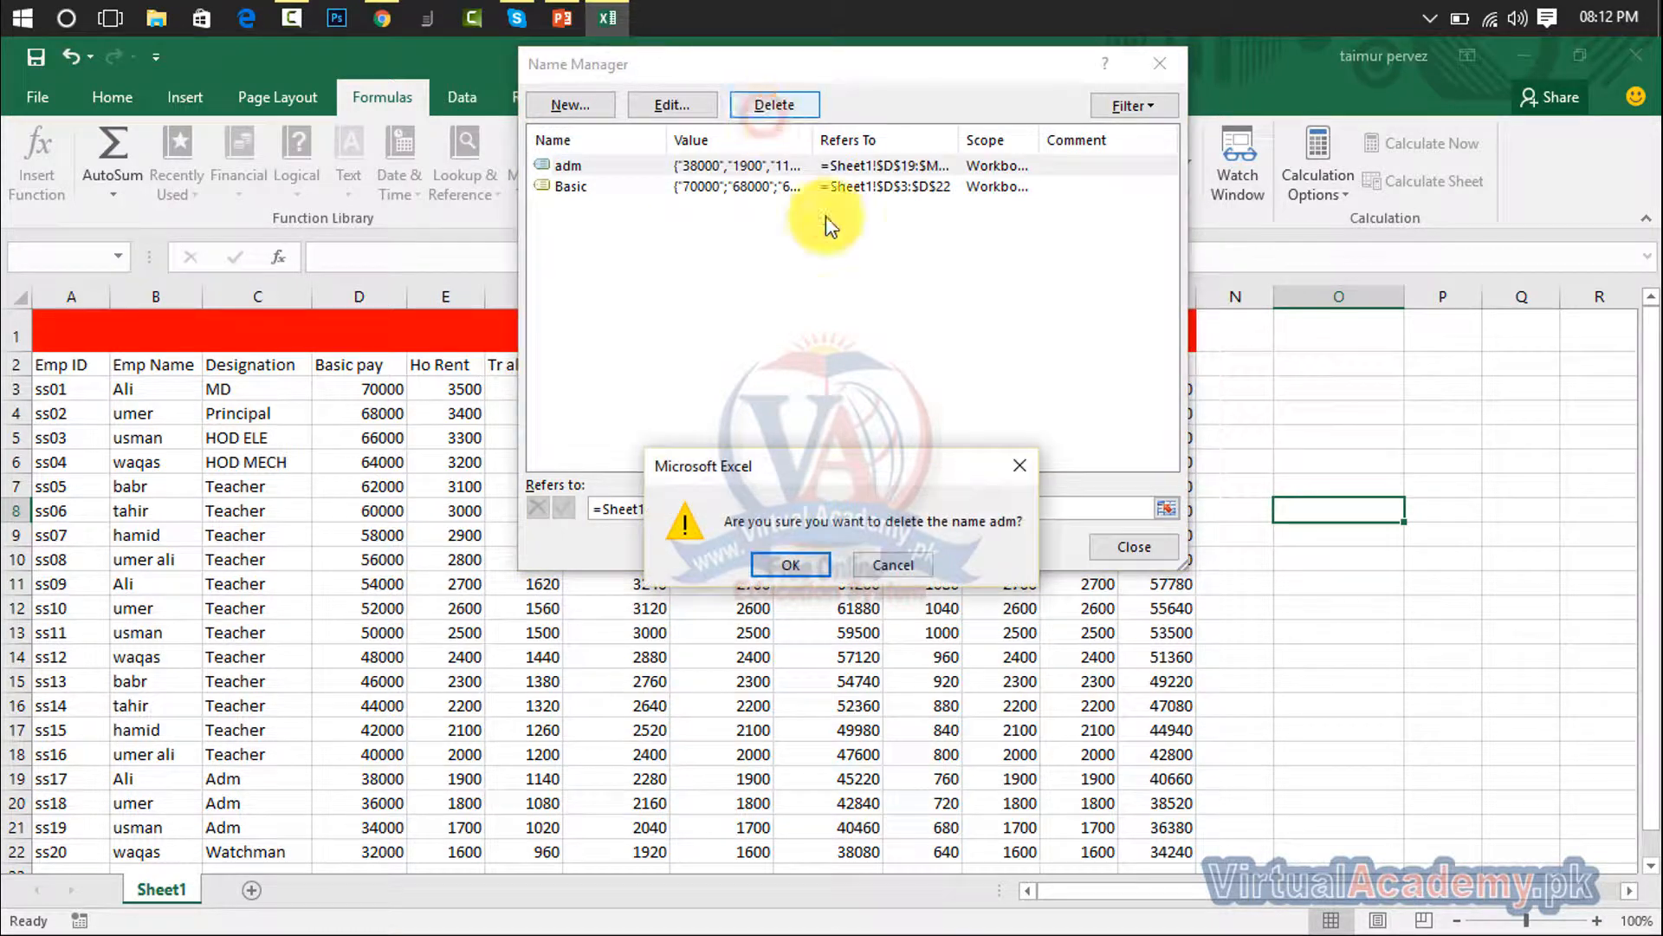
{"action": "left_click", "coordinate": [794, 556]}
{"action": "left_click", "coordinate": [745, 165]}
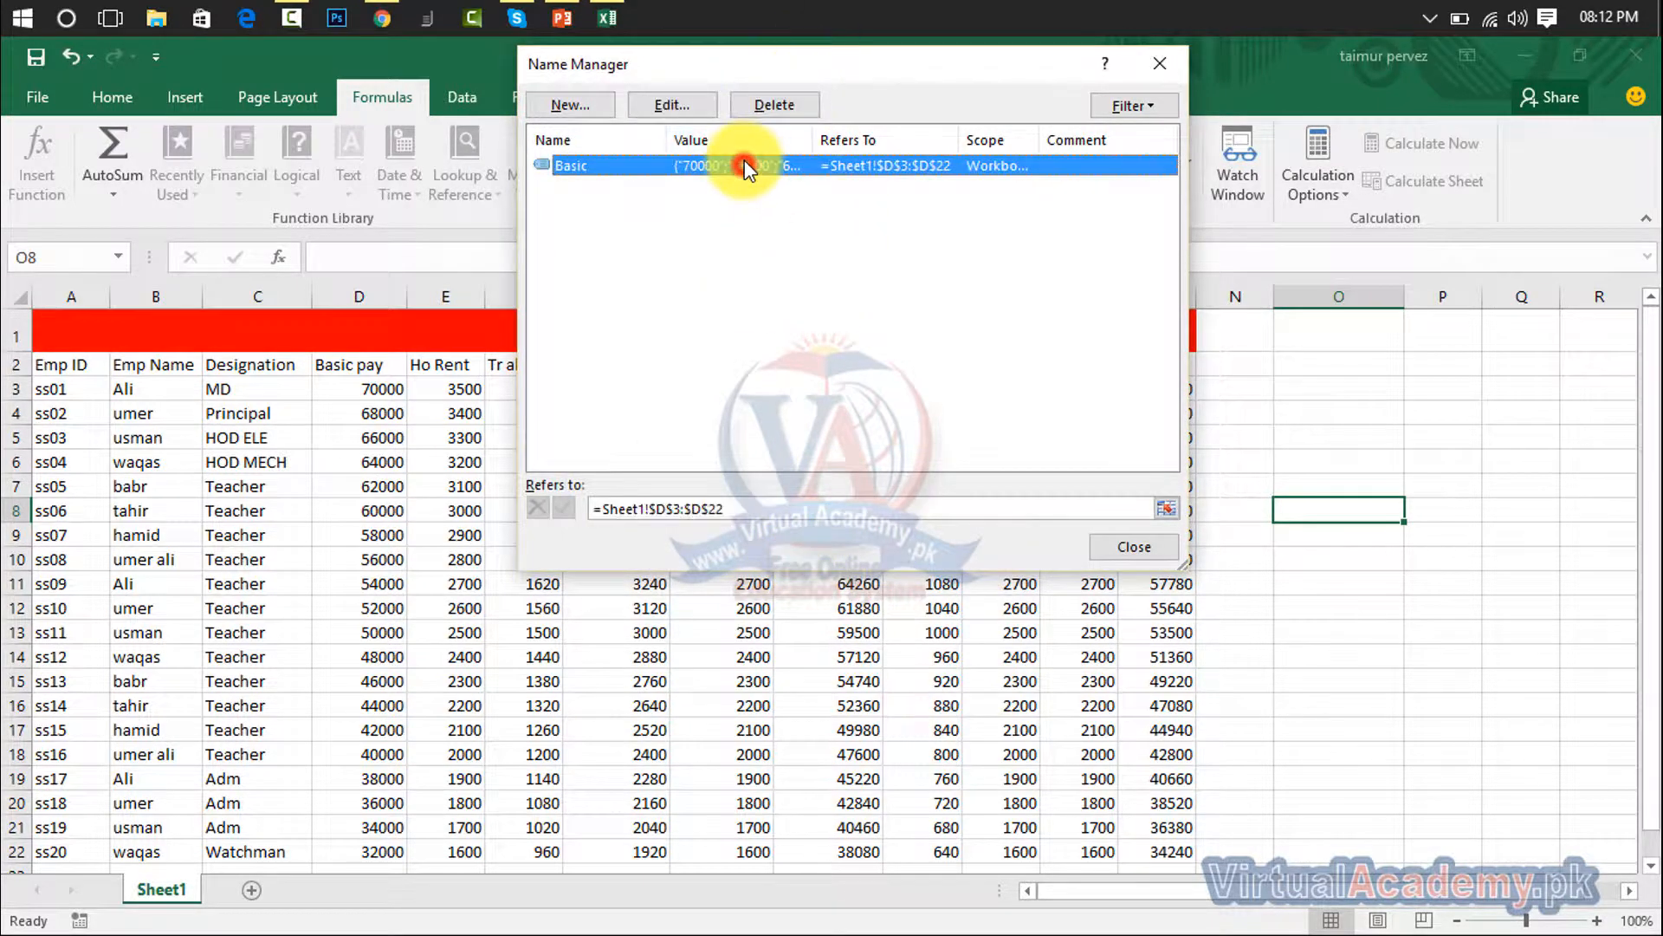
{"action": "left_click", "coordinate": [776, 108]}
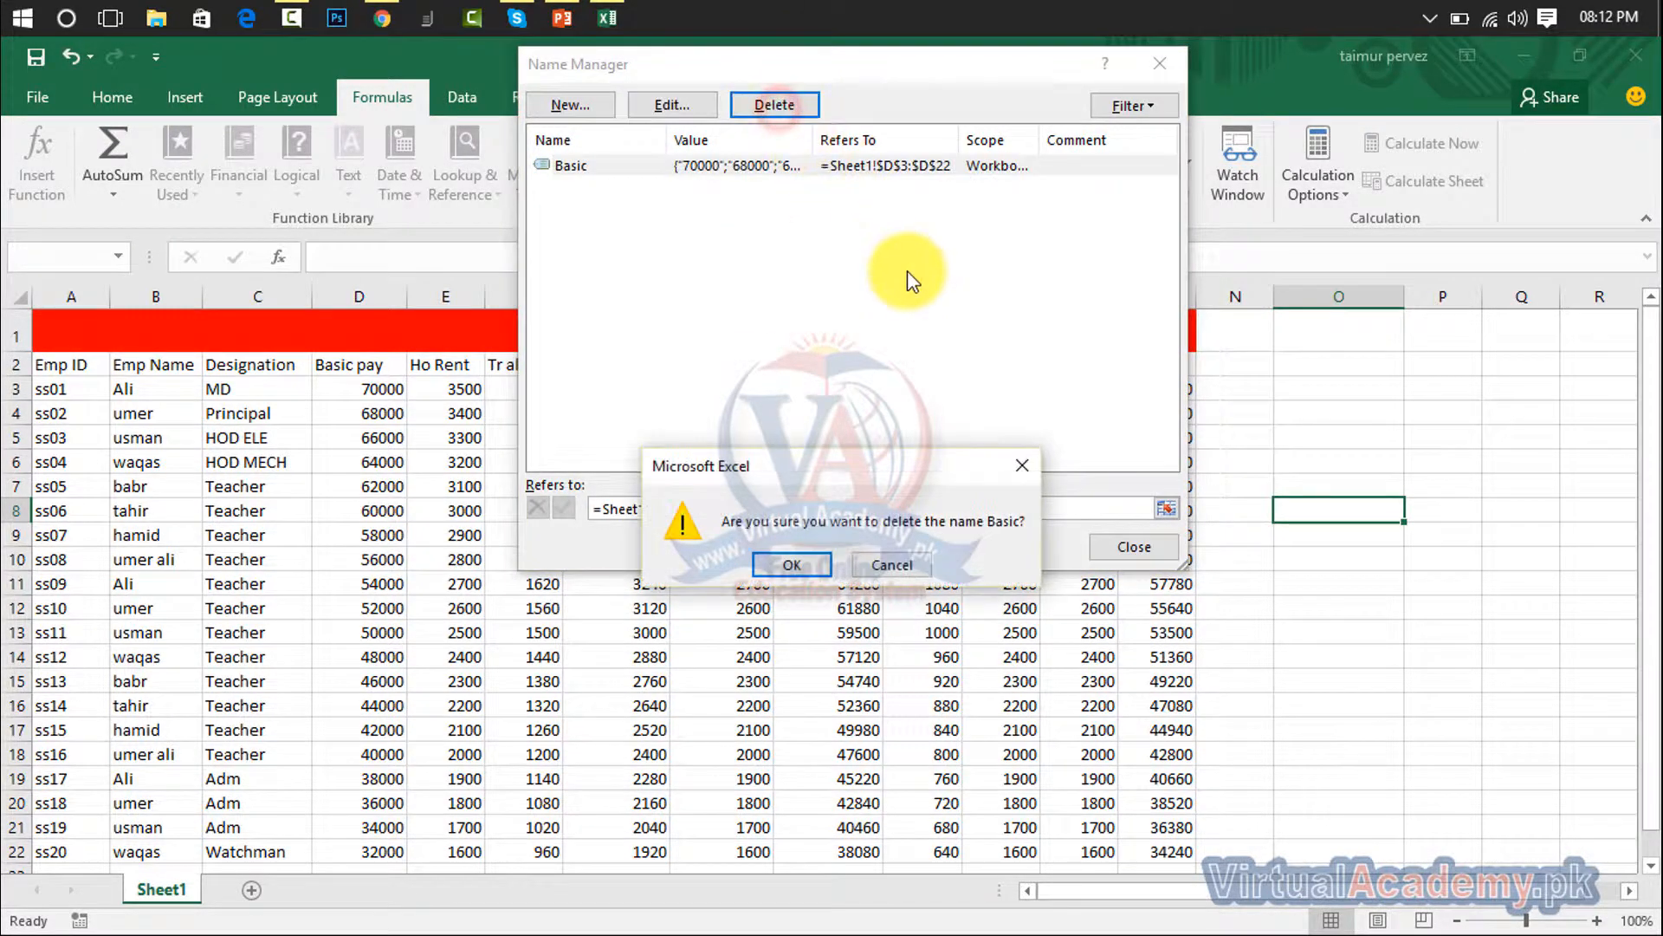
{"action": "left_click", "coordinate": [819, 563]}
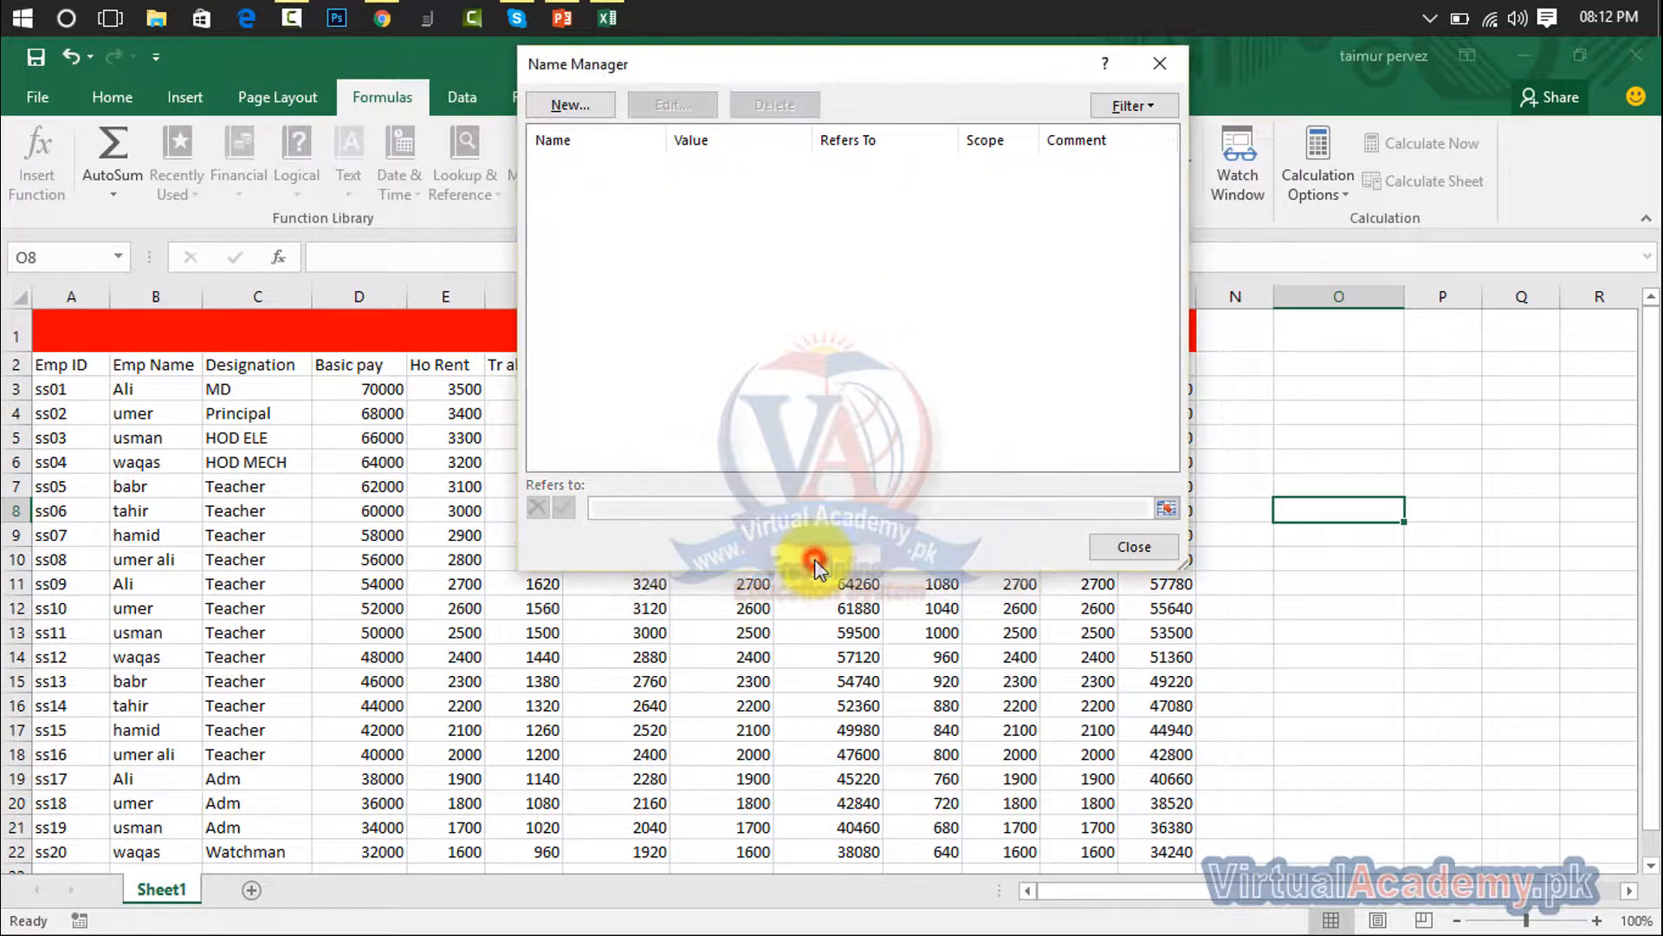
Define a workbook-scoped name med that refers to the Med allow values in cells G3:G22.
{"action": "left_click", "coordinate": [1158, 63]}
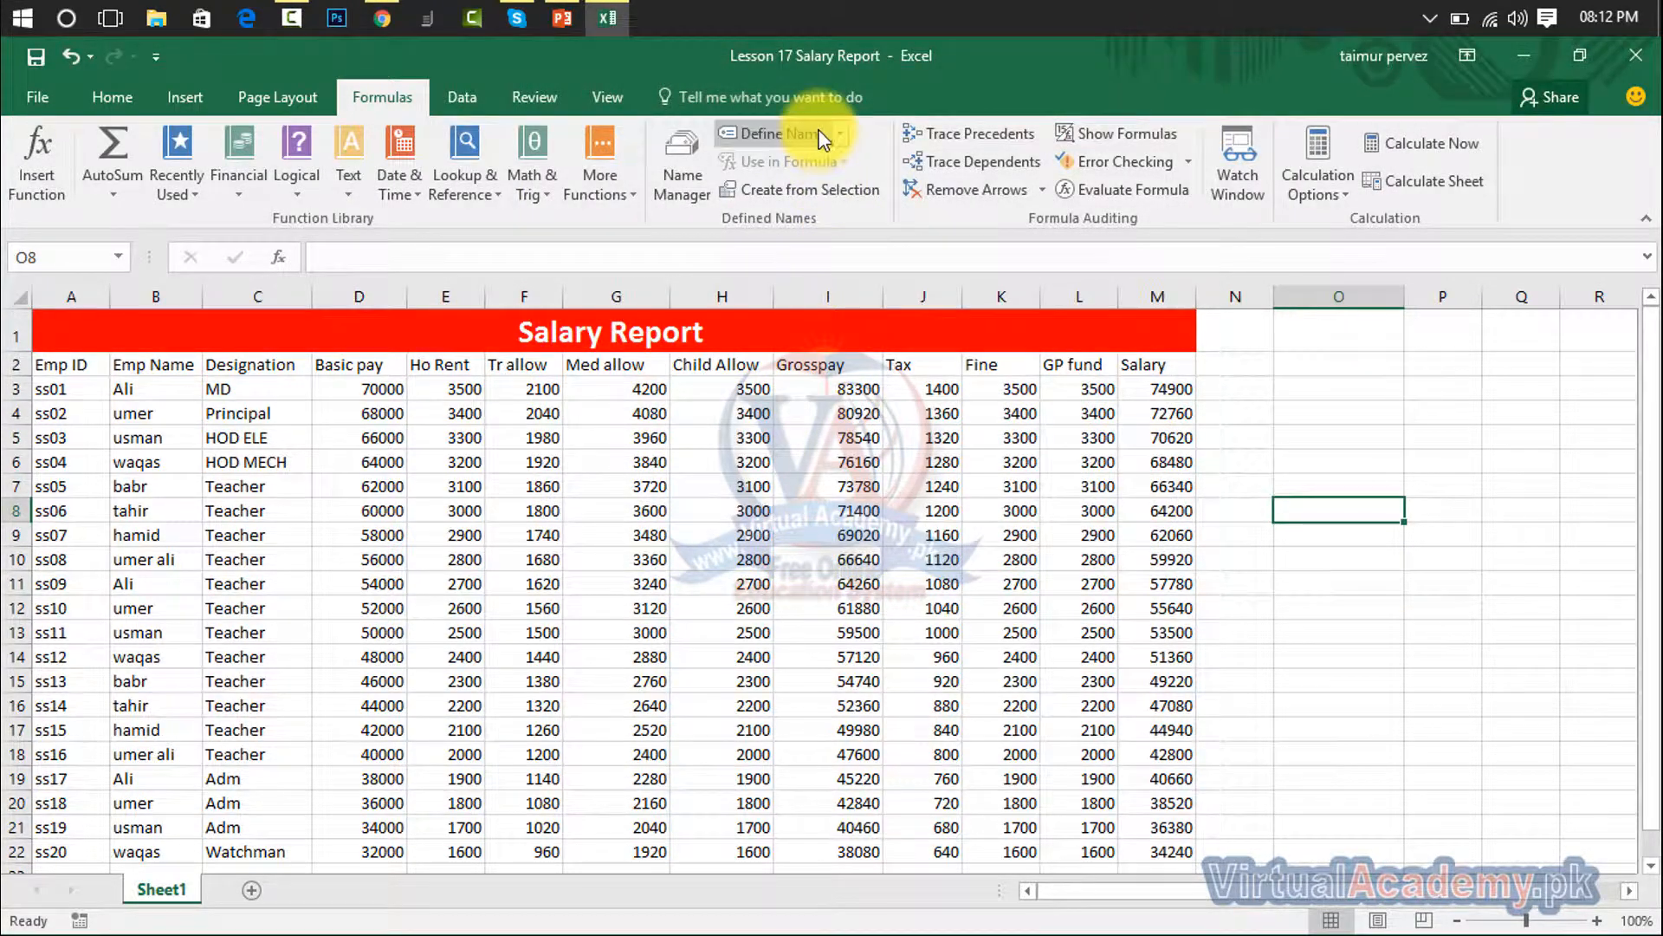
{"action": "left_click", "coordinate": [773, 136]}
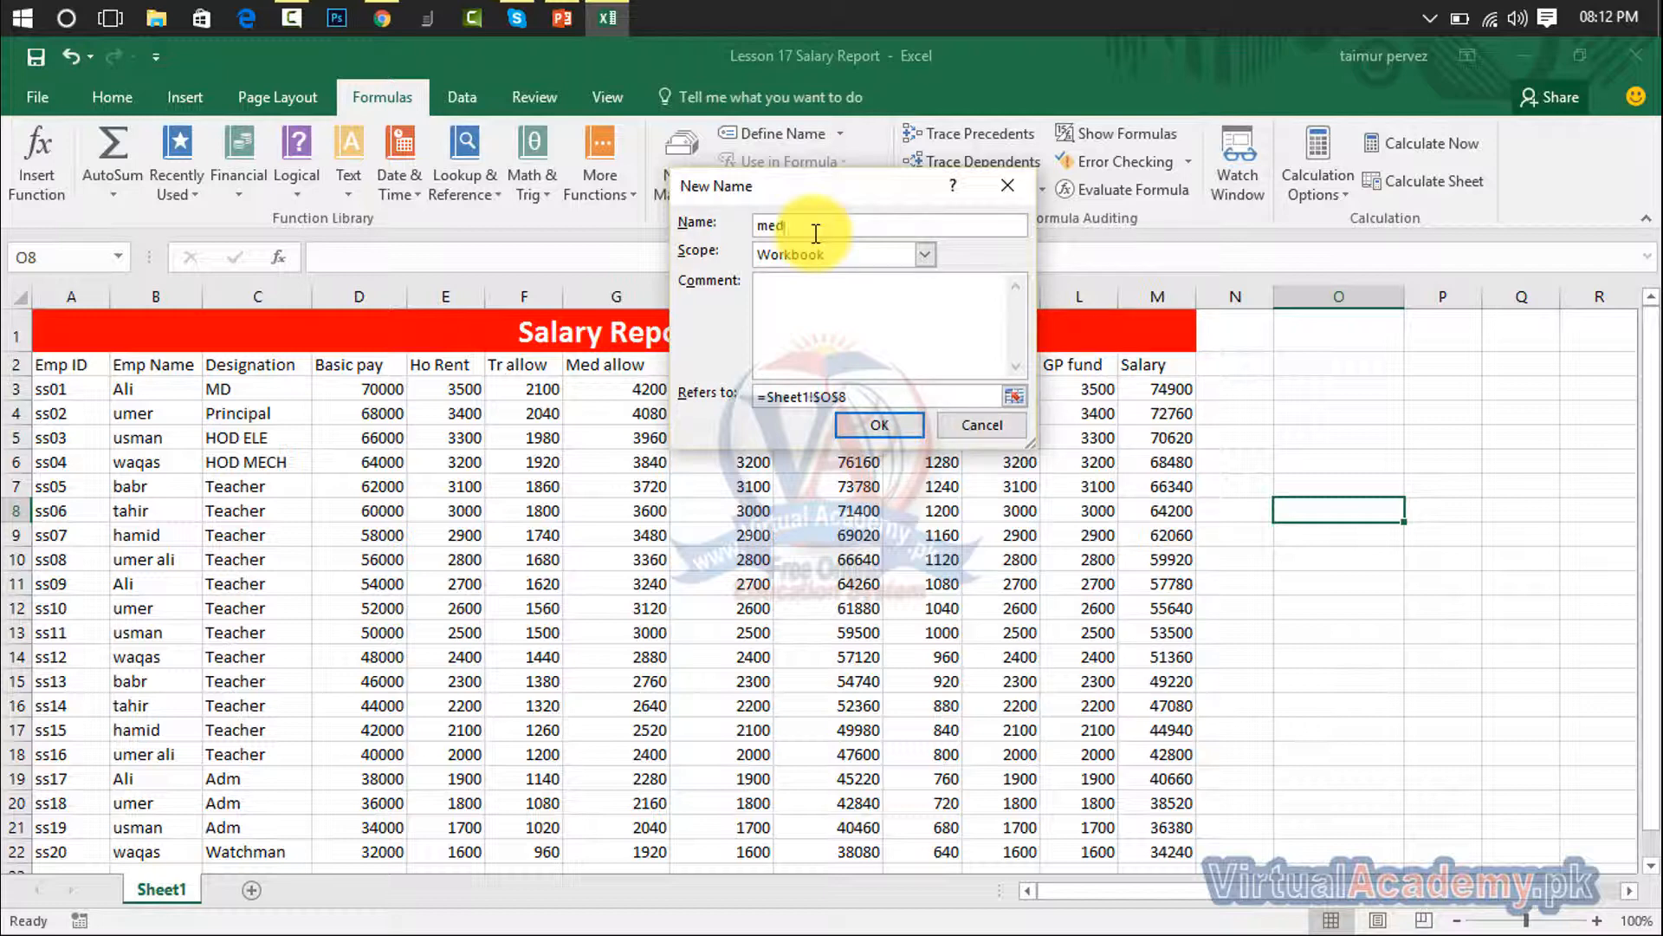
{"action": "left_click", "coordinate": [1013, 396]}
{"action": "left_click_drag", "start_coordinate": [608, 391], "coordinate": [636, 840]}
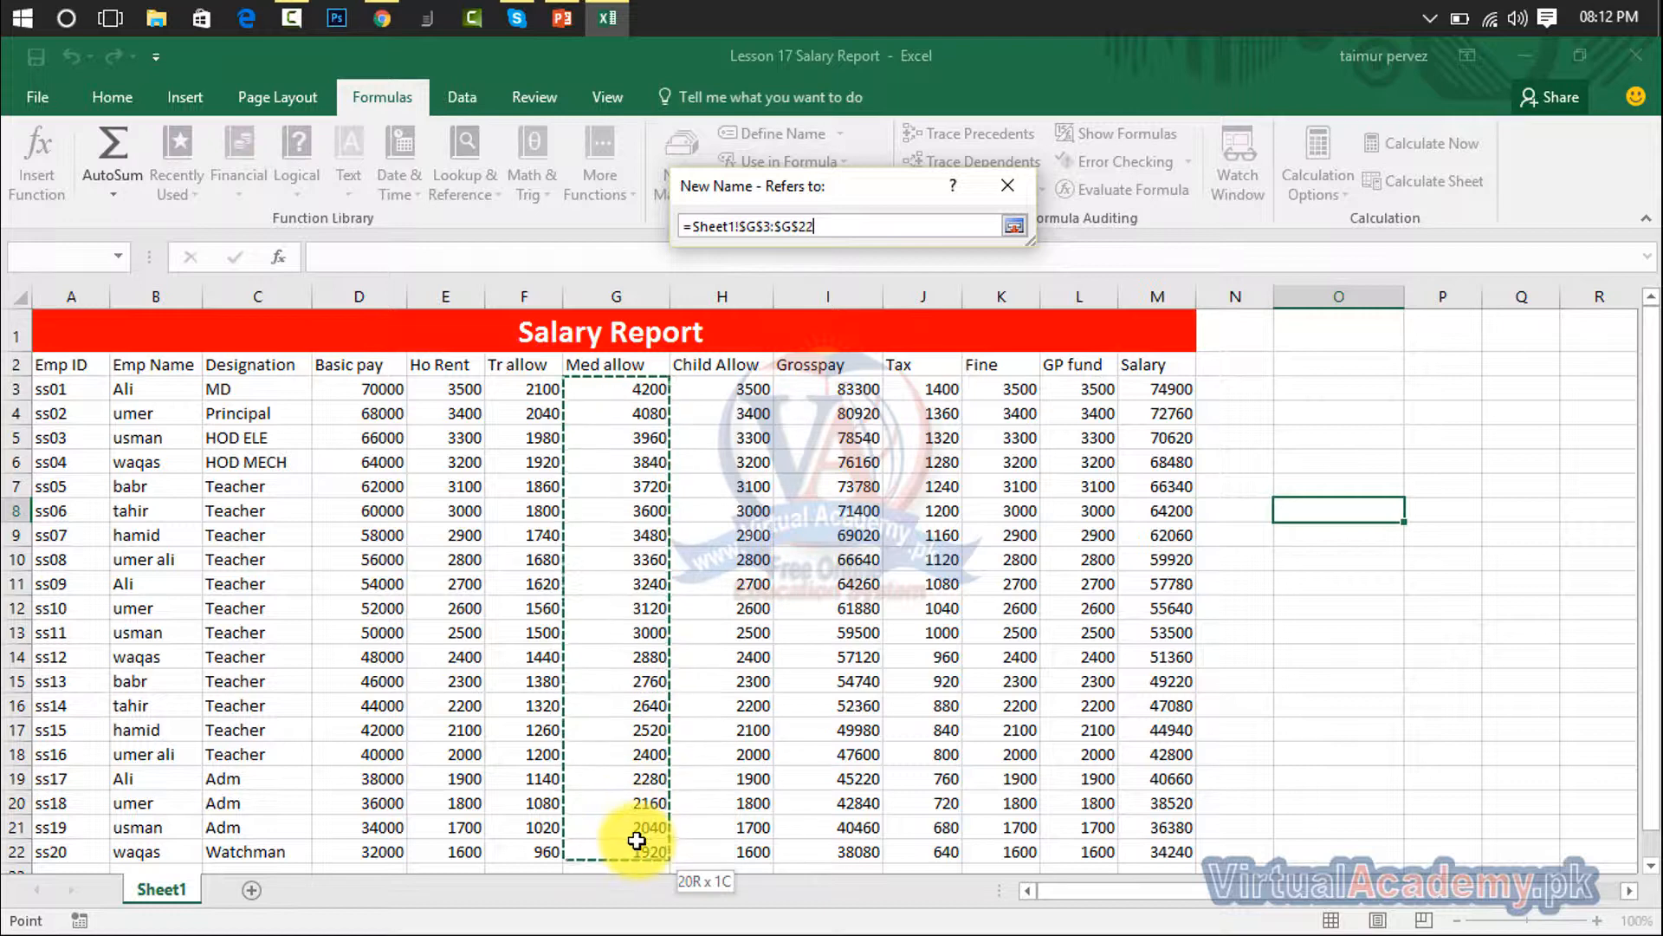
{"action": "left_click", "coordinate": [1002, 227]}
{"action": "left_click", "coordinate": [876, 425]}
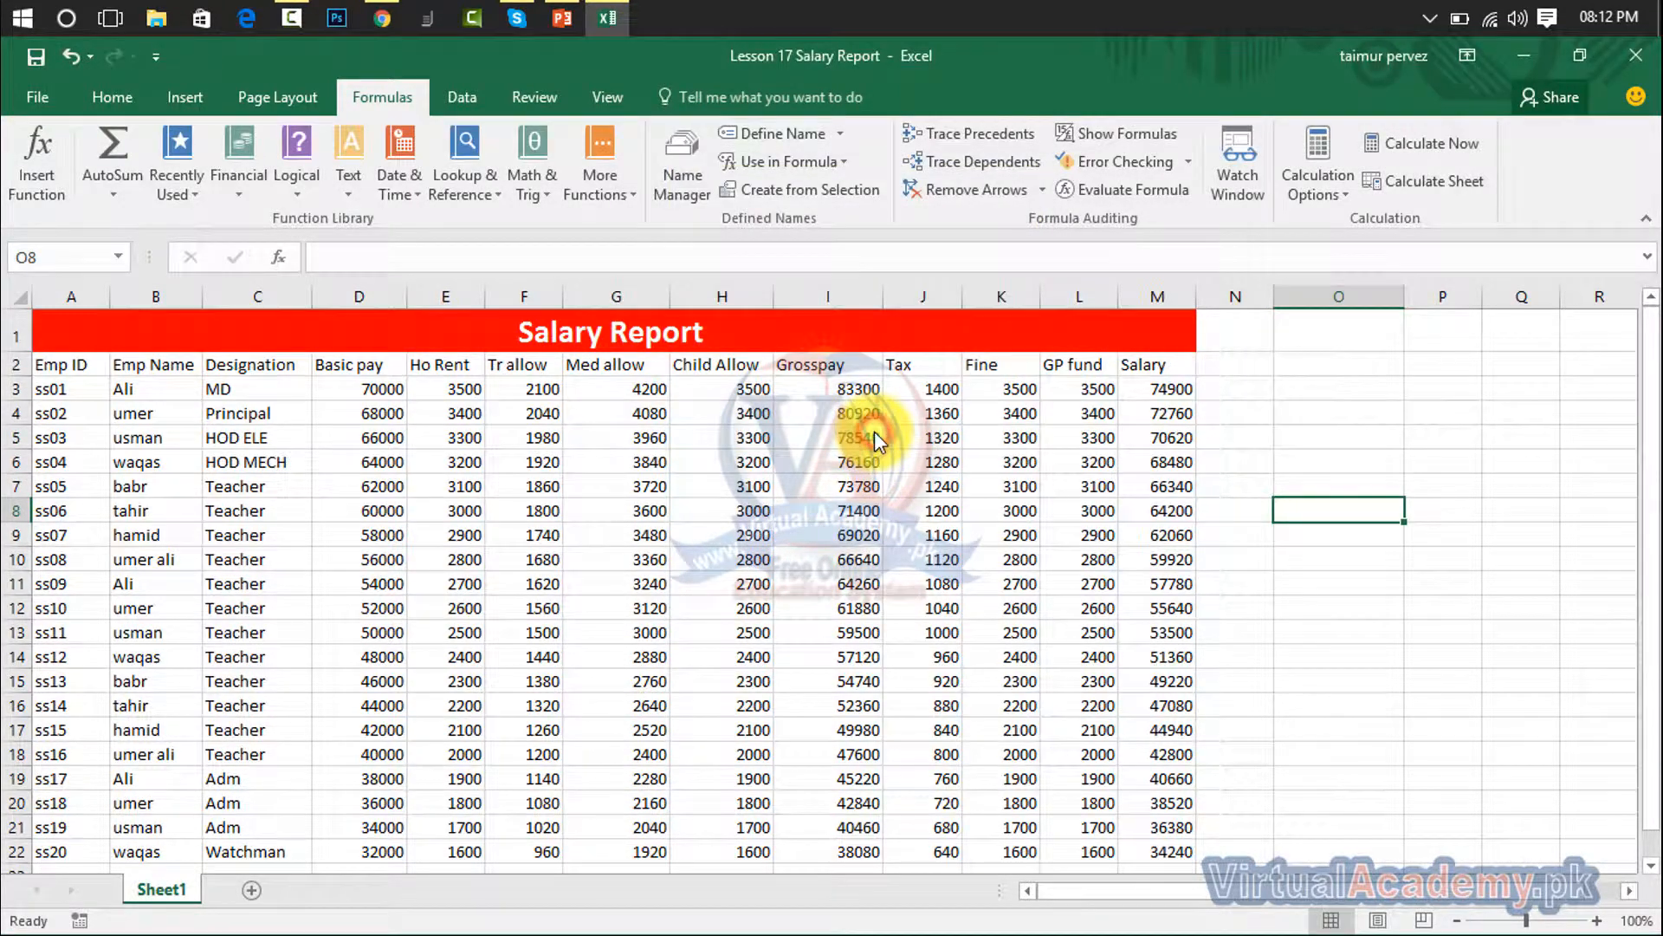
Check the defined name med in the Name Manager to review its values and the range it refers to.
{"action": "left_click", "coordinate": [698, 173]}
{"action": "left_click", "coordinate": [579, 165]}
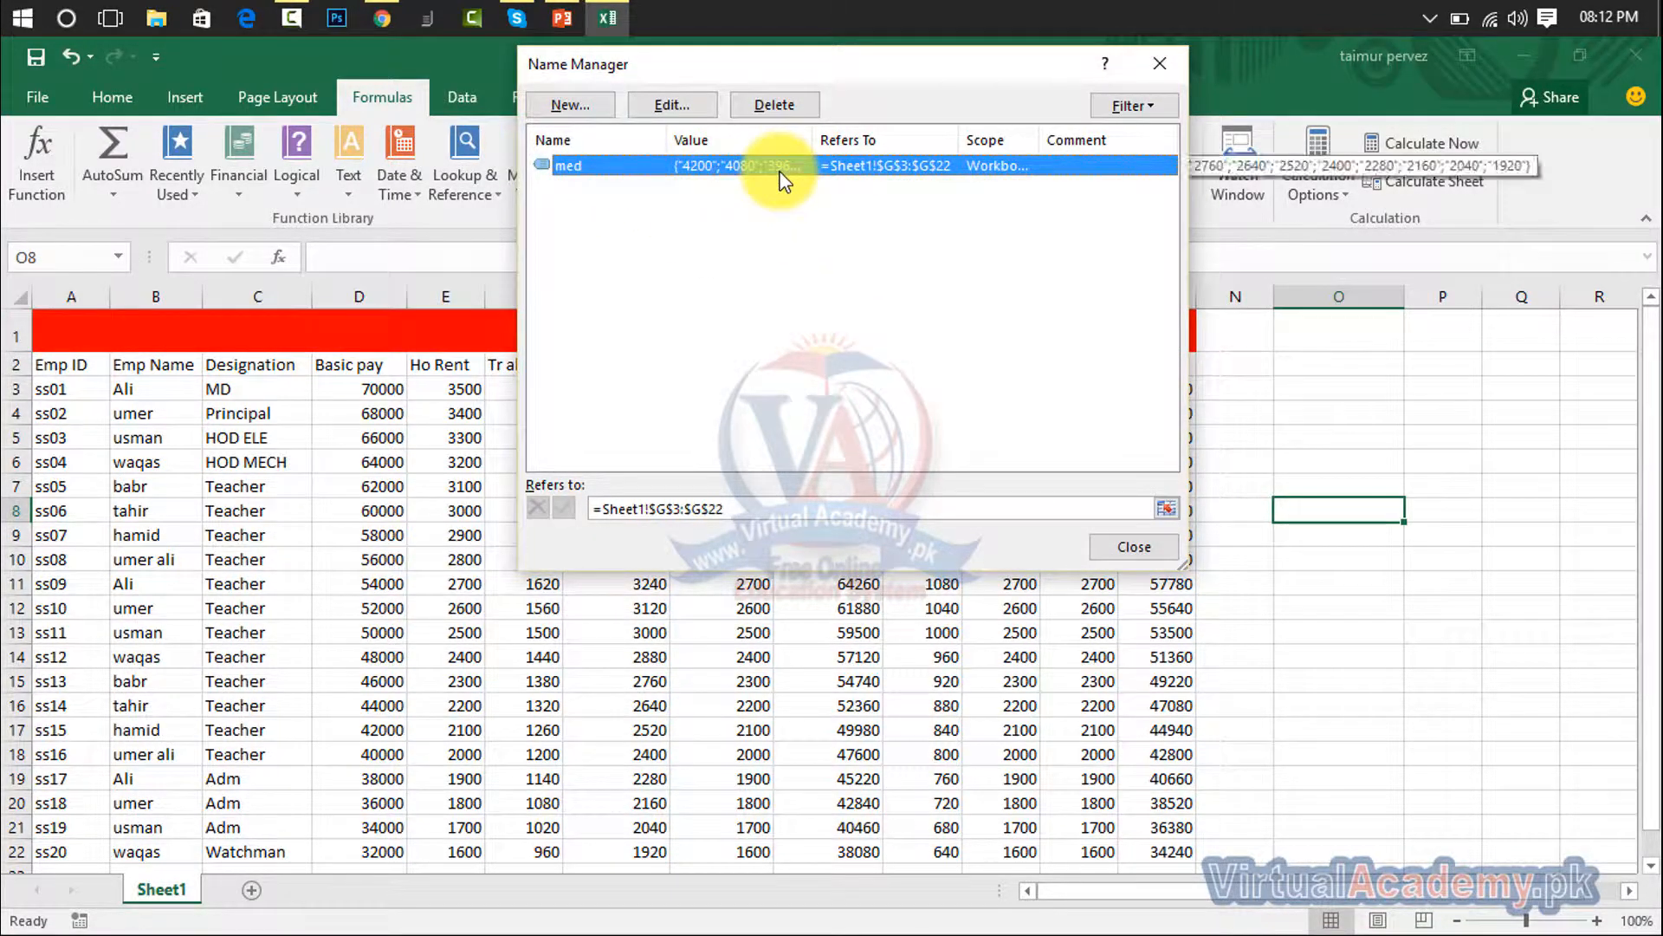
{"action": "left_click", "coordinate": [1153, 67]}
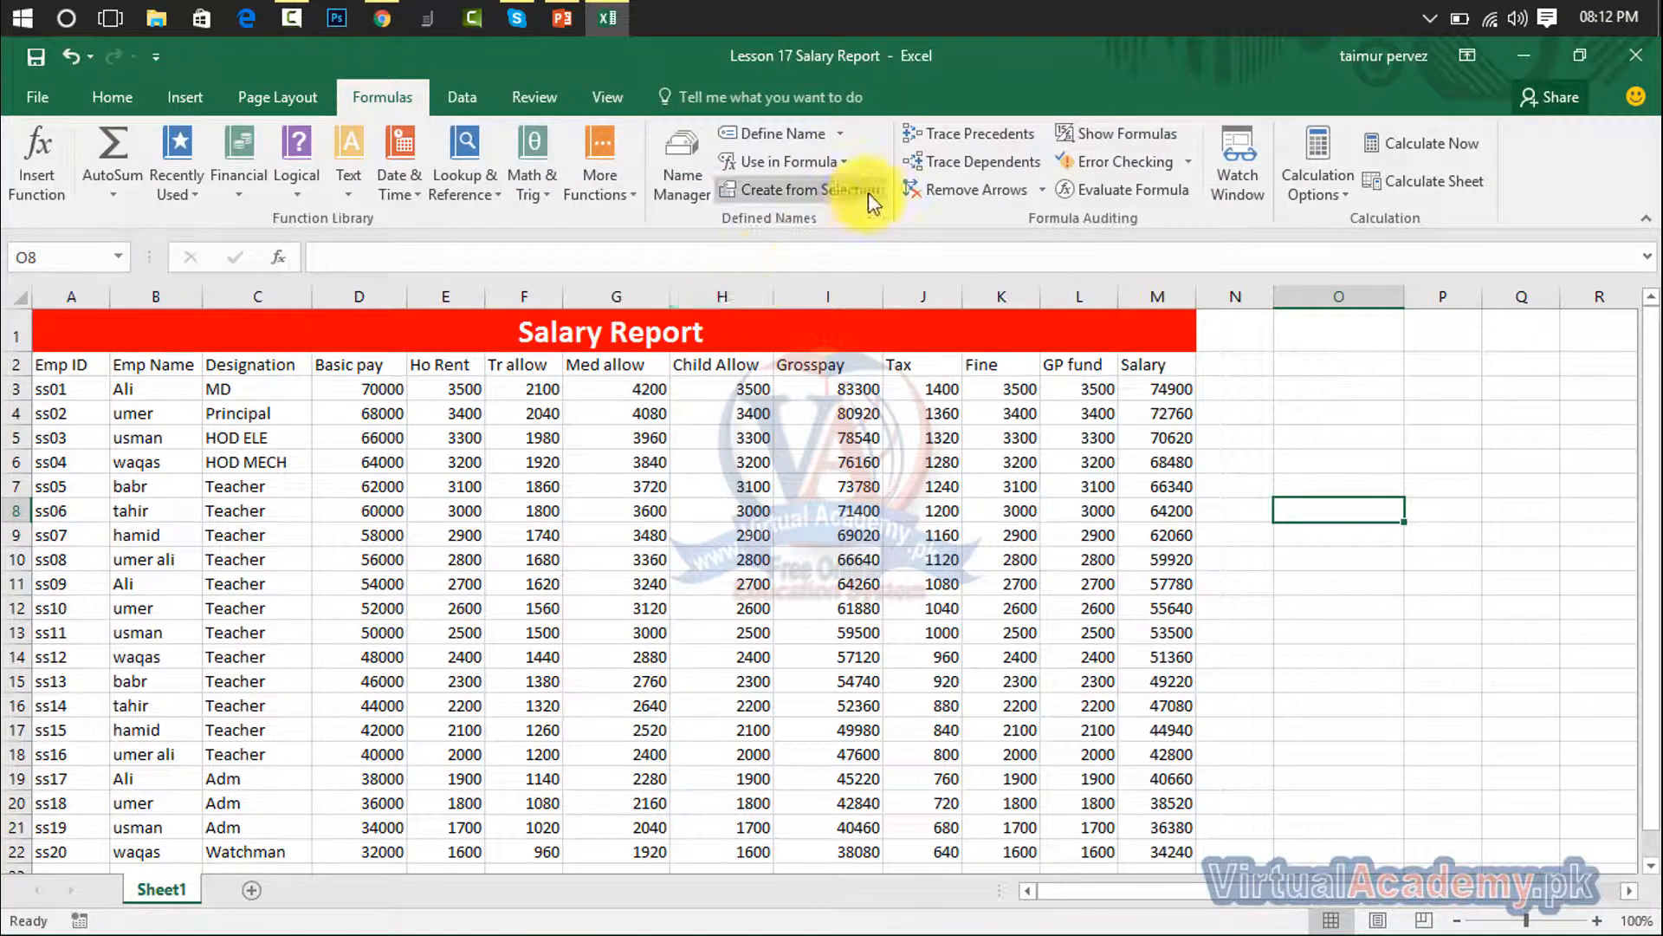
Enter the formula =sum(med) in cell O8, inserting med from the list of defined names.
{"action": "left_click", "coordinate": [848, 162]}
{"action": "left_click", "coordinate": [819, 194]}
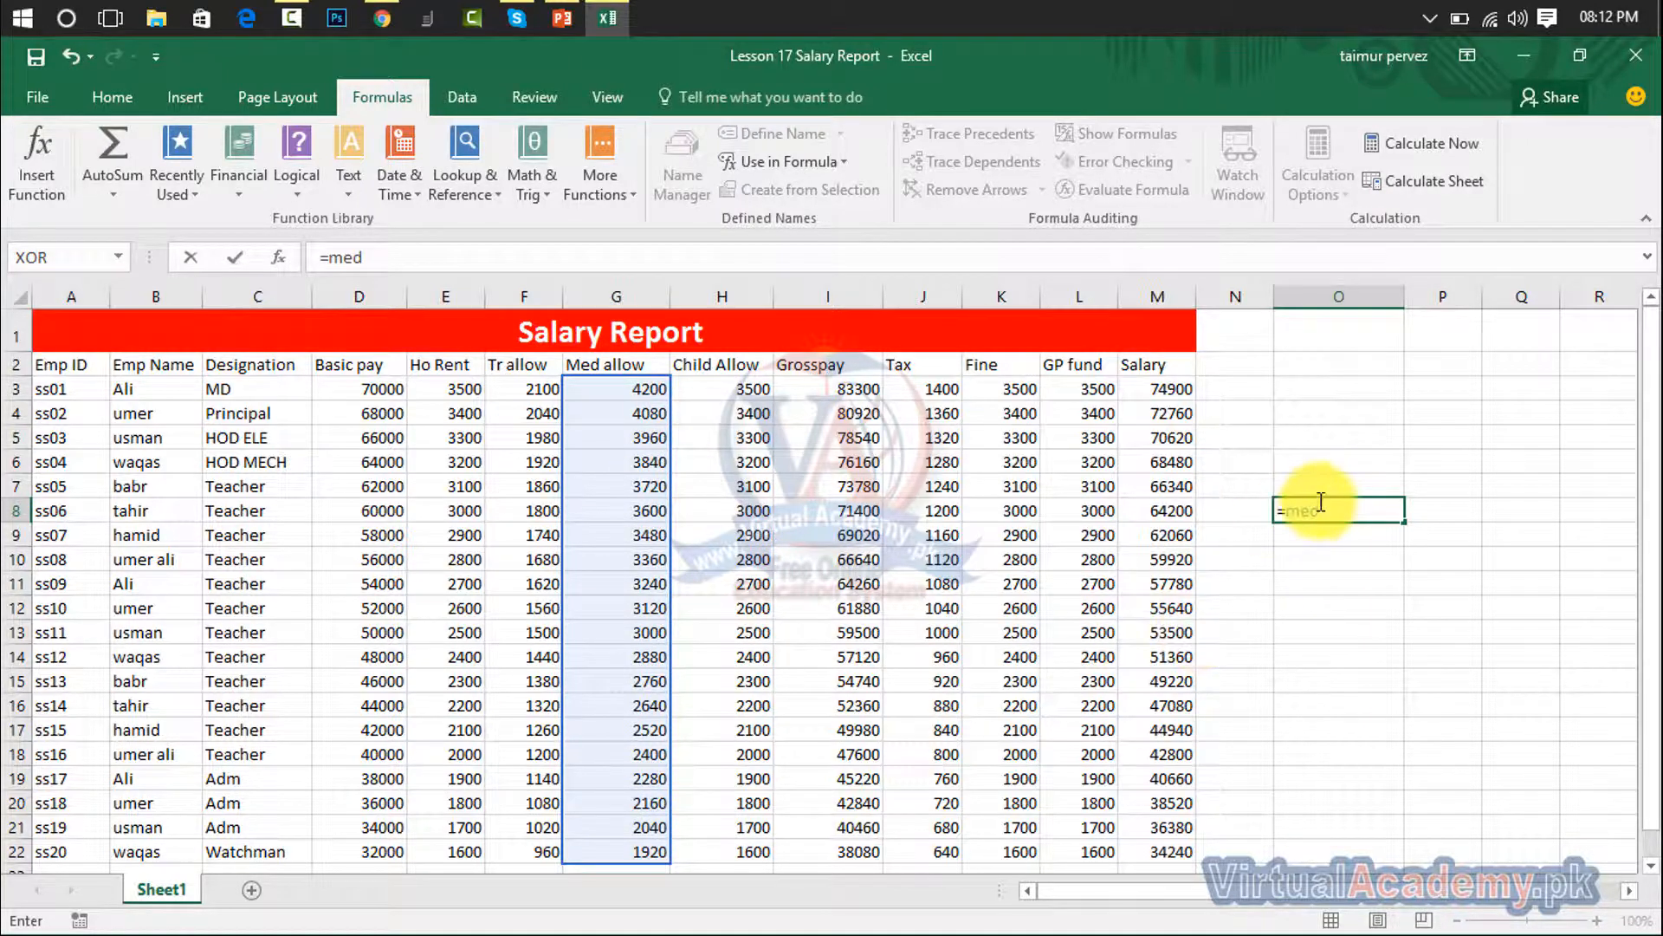
{"action": "key", "text": "BackSpace"}
{"action": "key", "text": "BackSpace"}
{"action": "key", "text": "BackSpace"}
{"action": "type", "text": "s"}
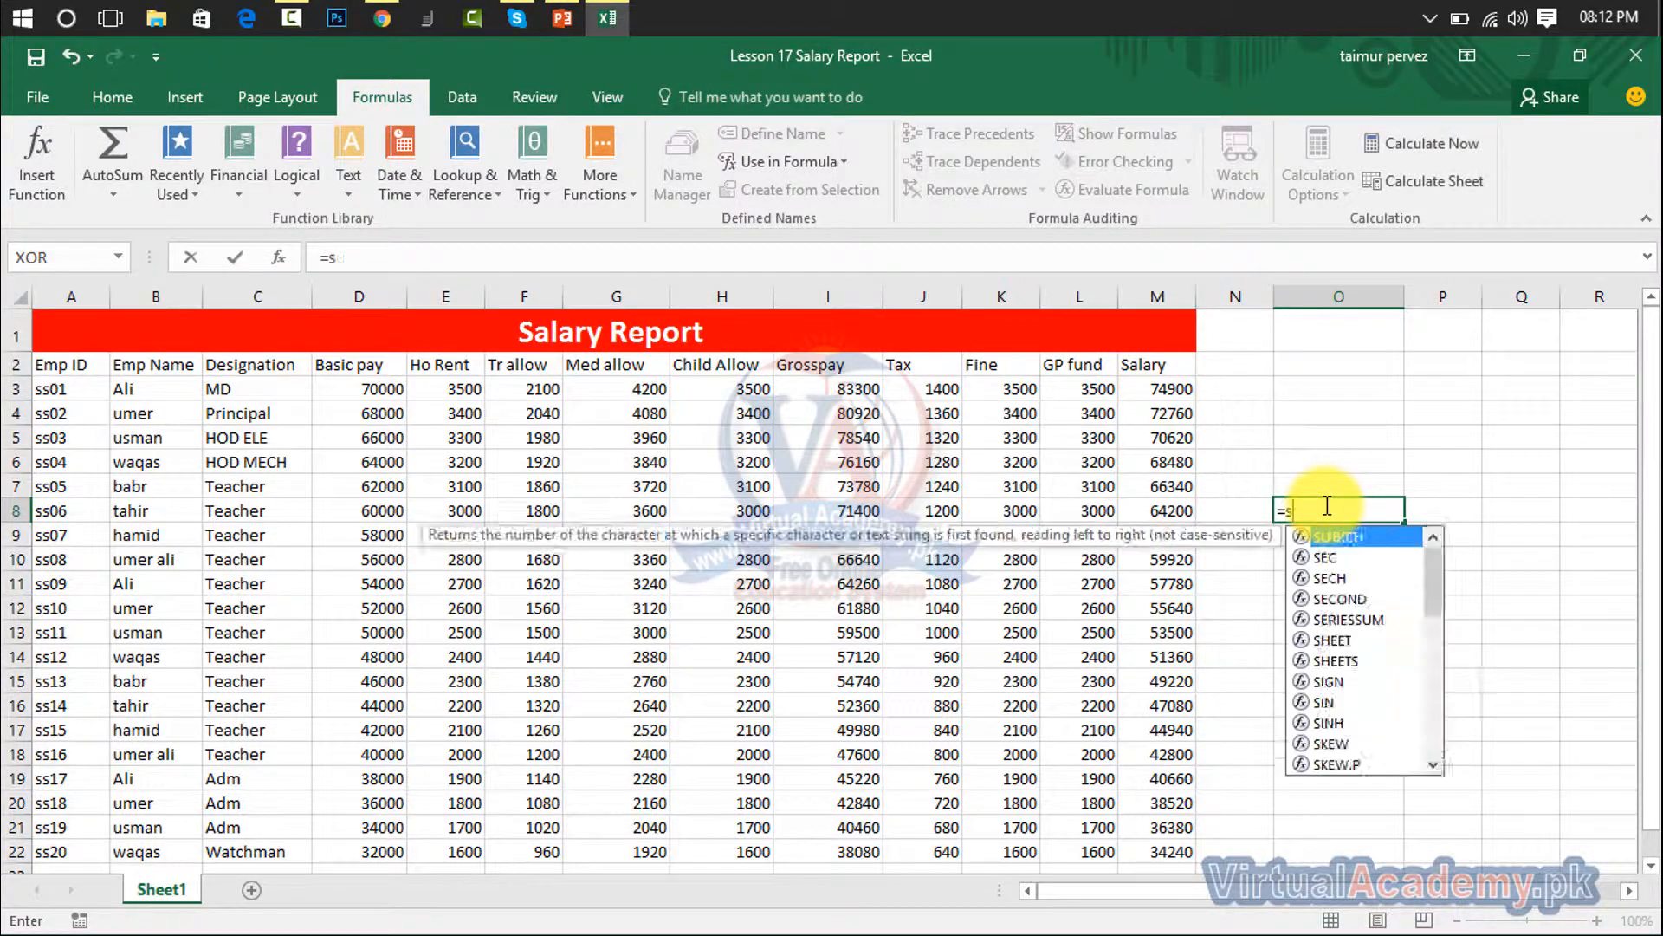
{"action": "type", "text": "um("}
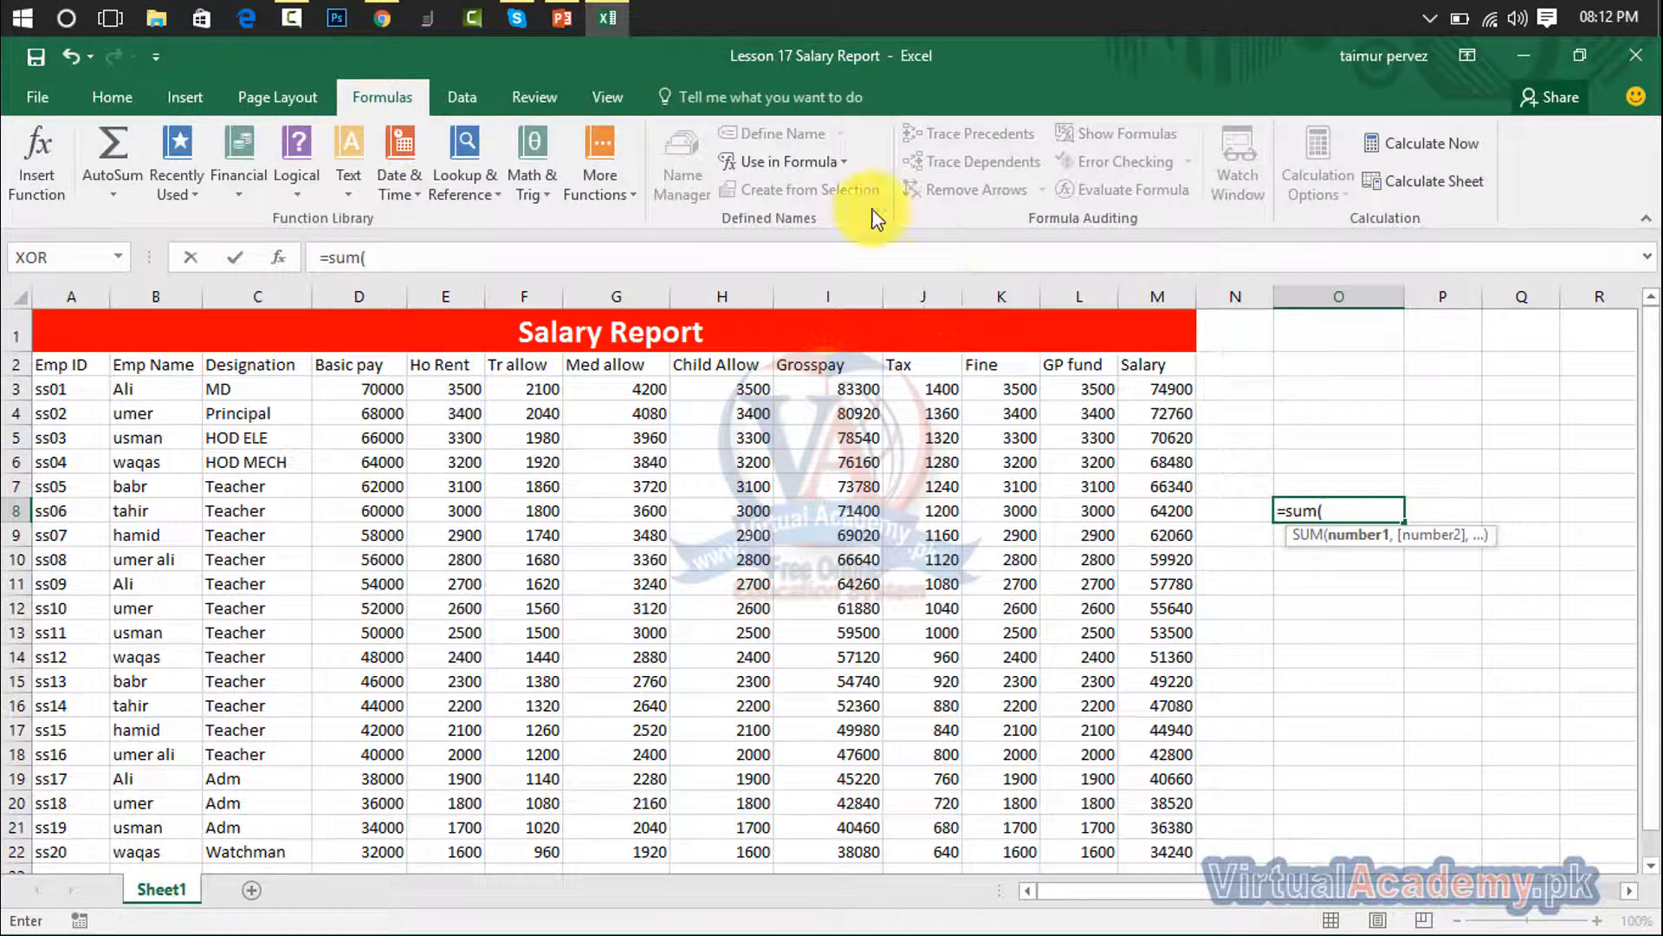
{"action": "left_click", "coordinate": [823, 164]}
{"action": "left_click", "coordinate": [814, 194]}
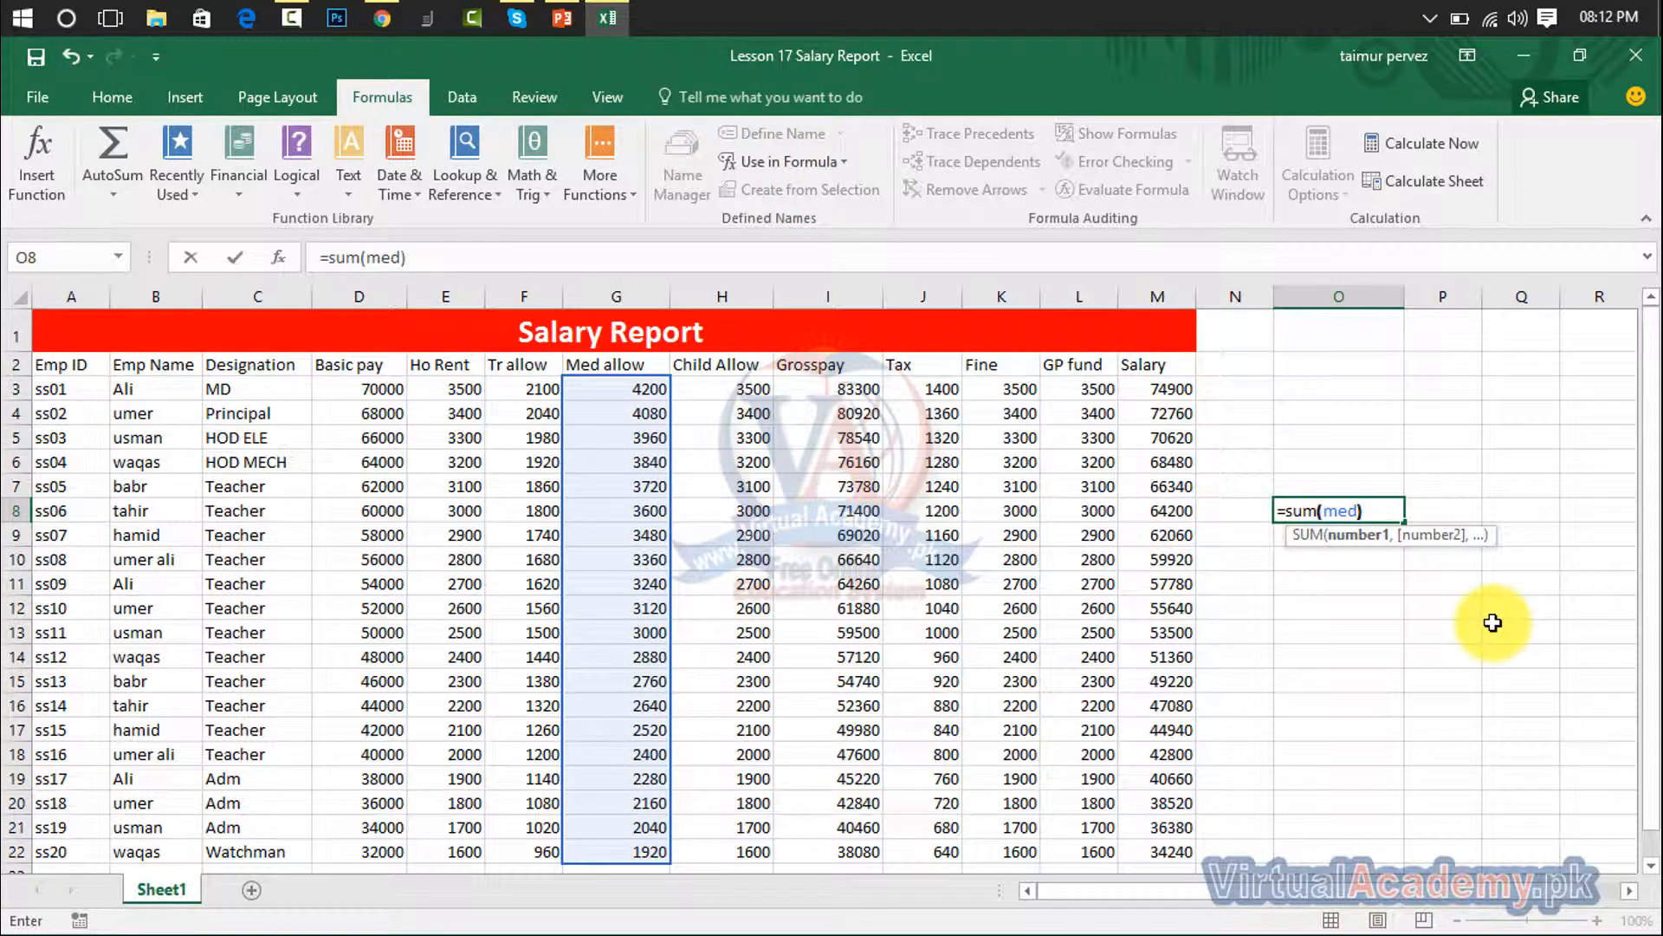
{"action": "type", "text": ")"}
{"action": "key", "text": "Return"}
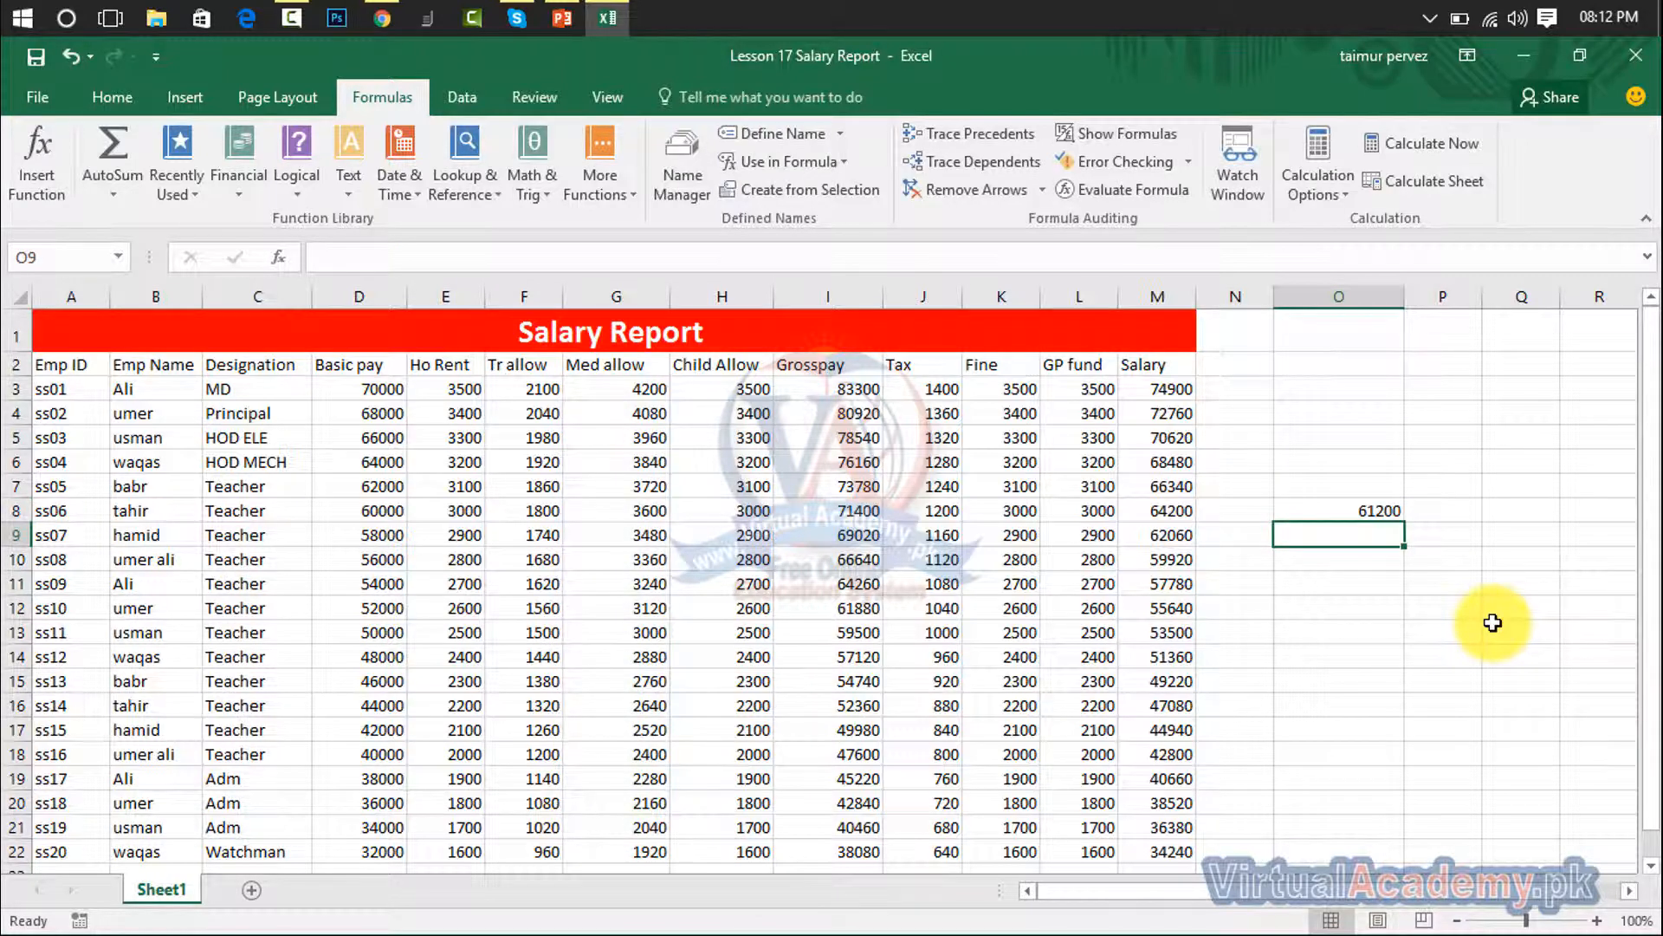
Clear the sum formula for the name med from cell O8.
{"action": "left_click", "coordinate": [1377, 507]}
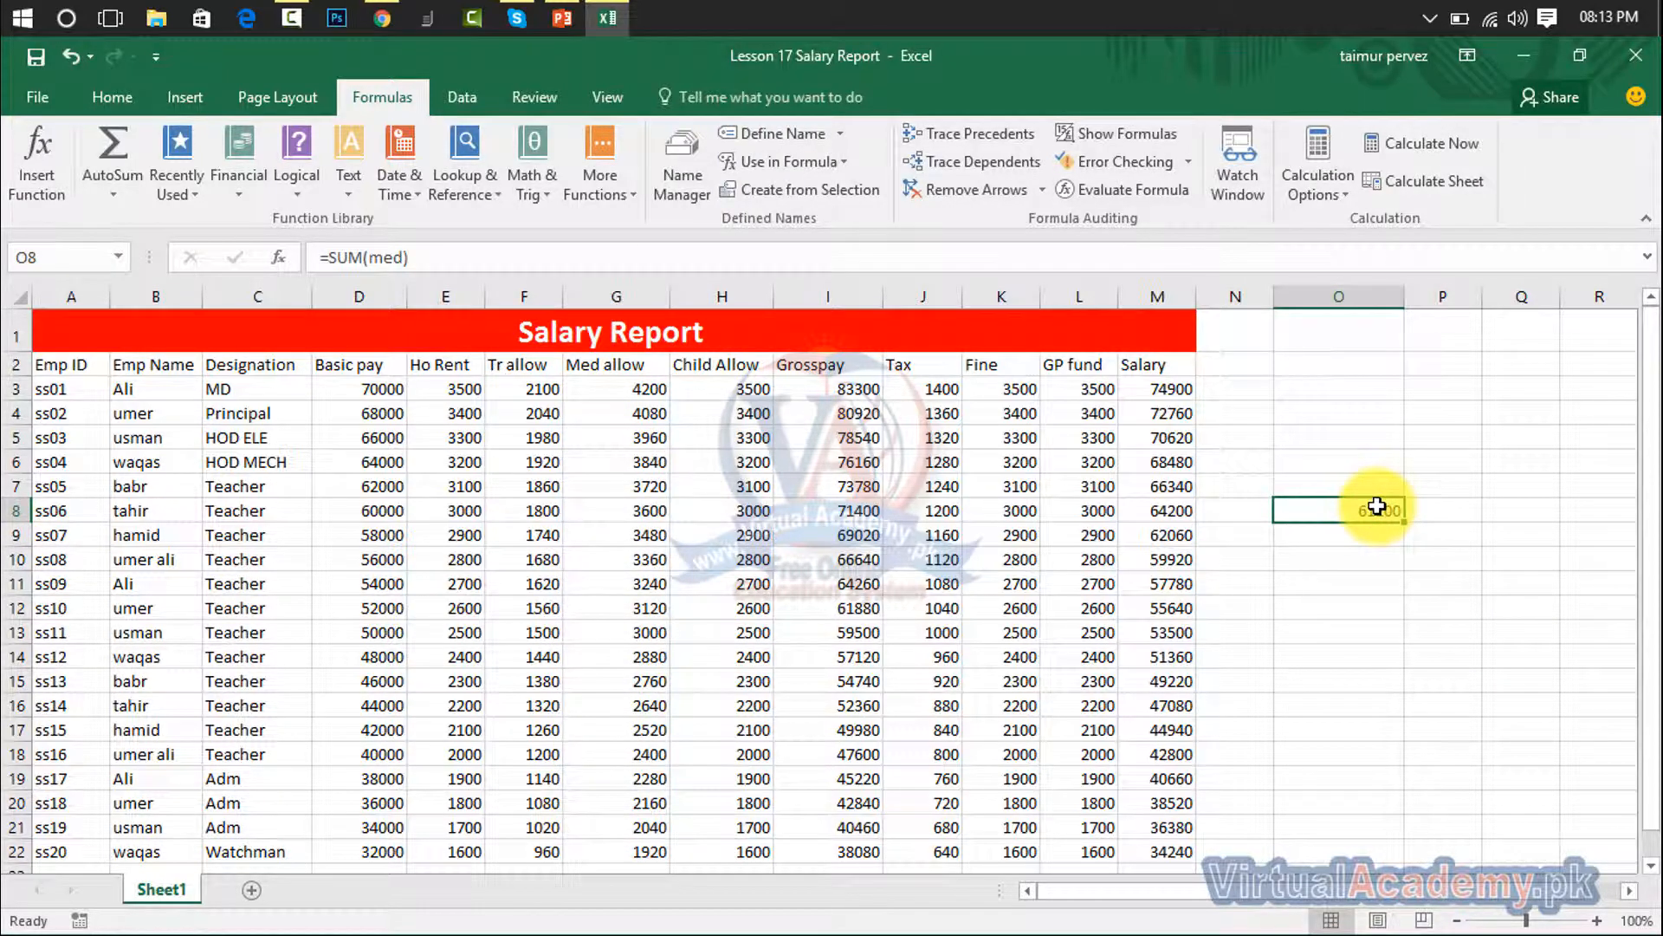
{"action": "key", "text": "Delete"}
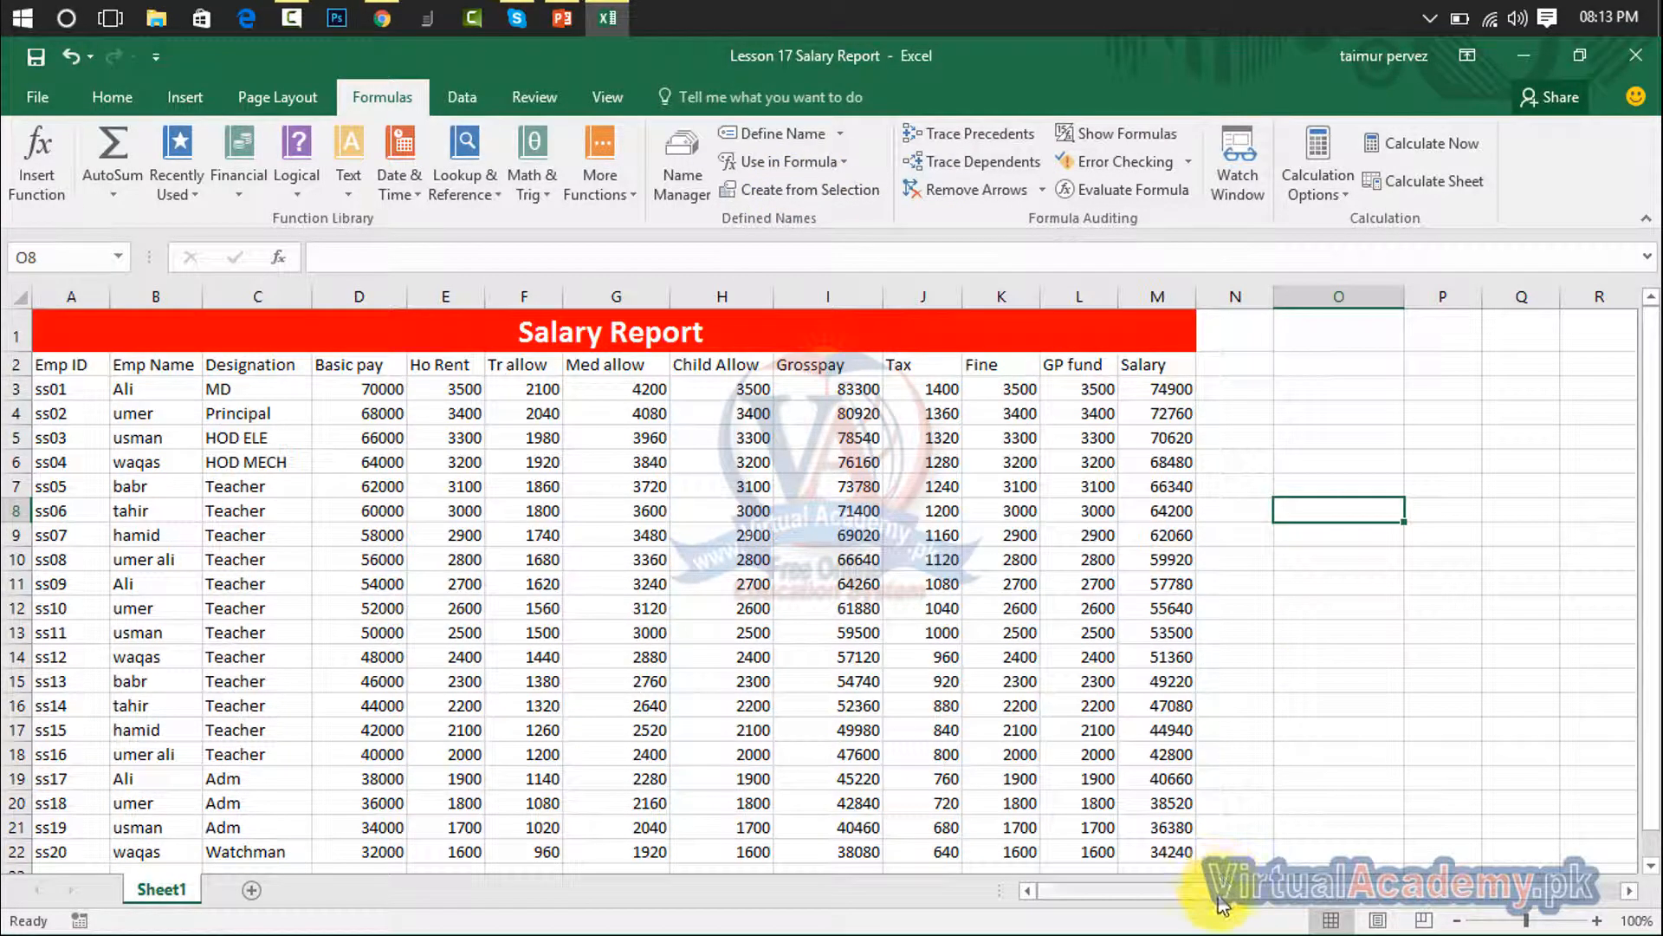
{"action": "left_click", "coordinate": [684, 183]}
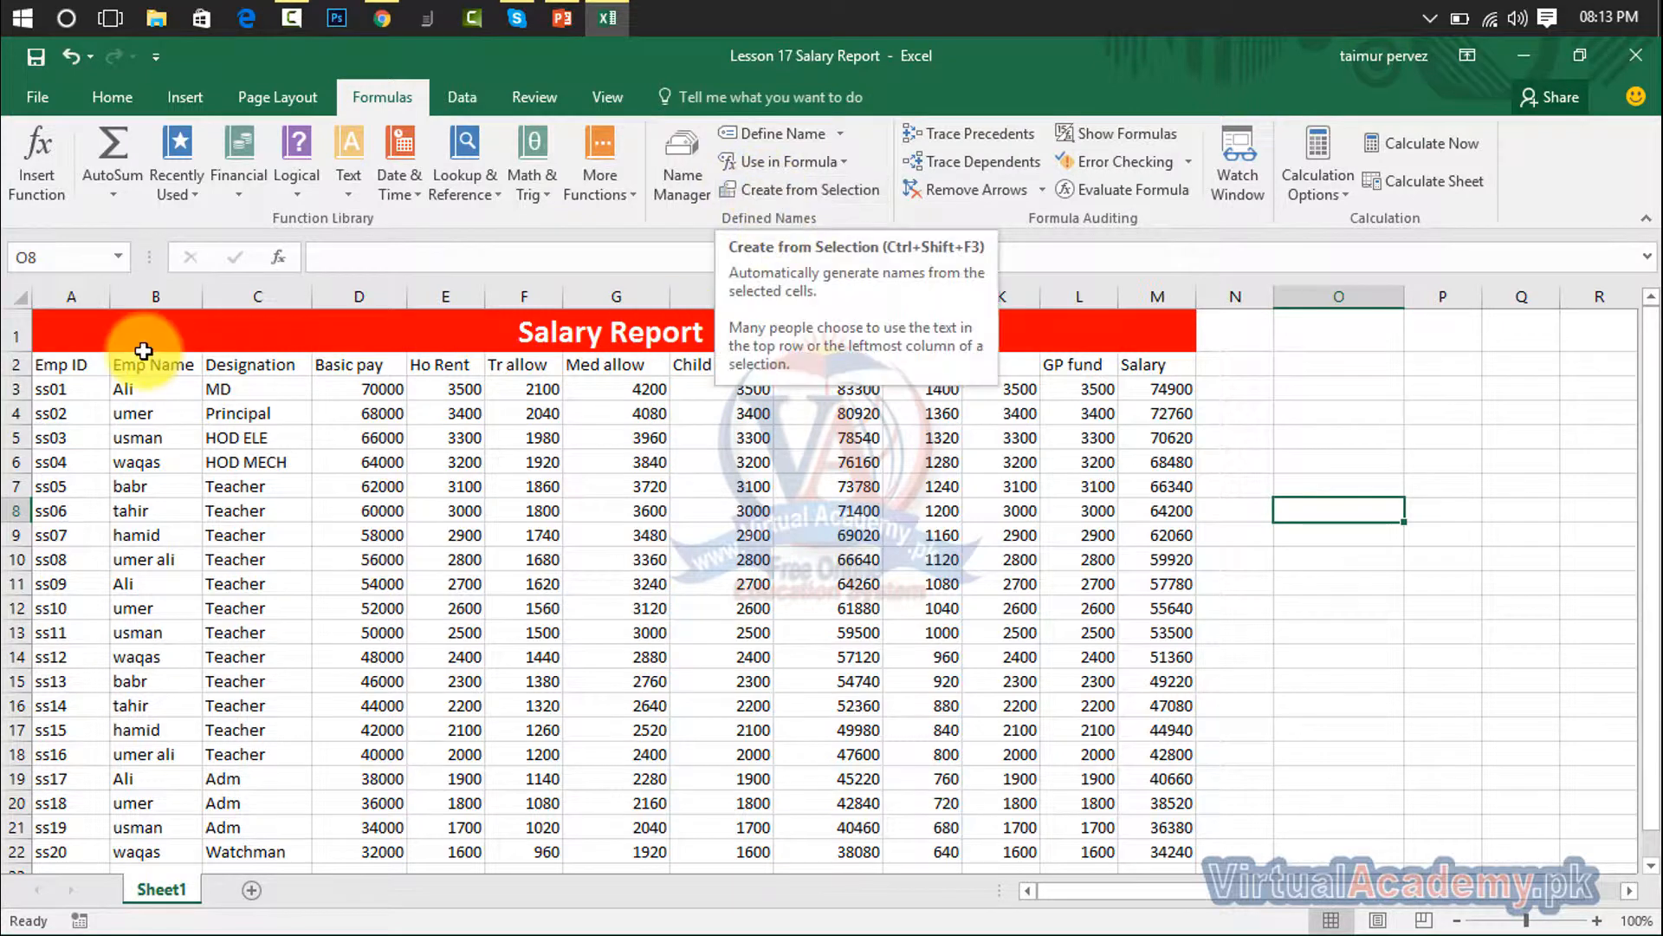
Create names from the table range A2:M22, using the values in its Top row and Left column.
{"action": "left_click_drag", "start_coordinate": [54, 368], "coordinate": [1131, 849]}
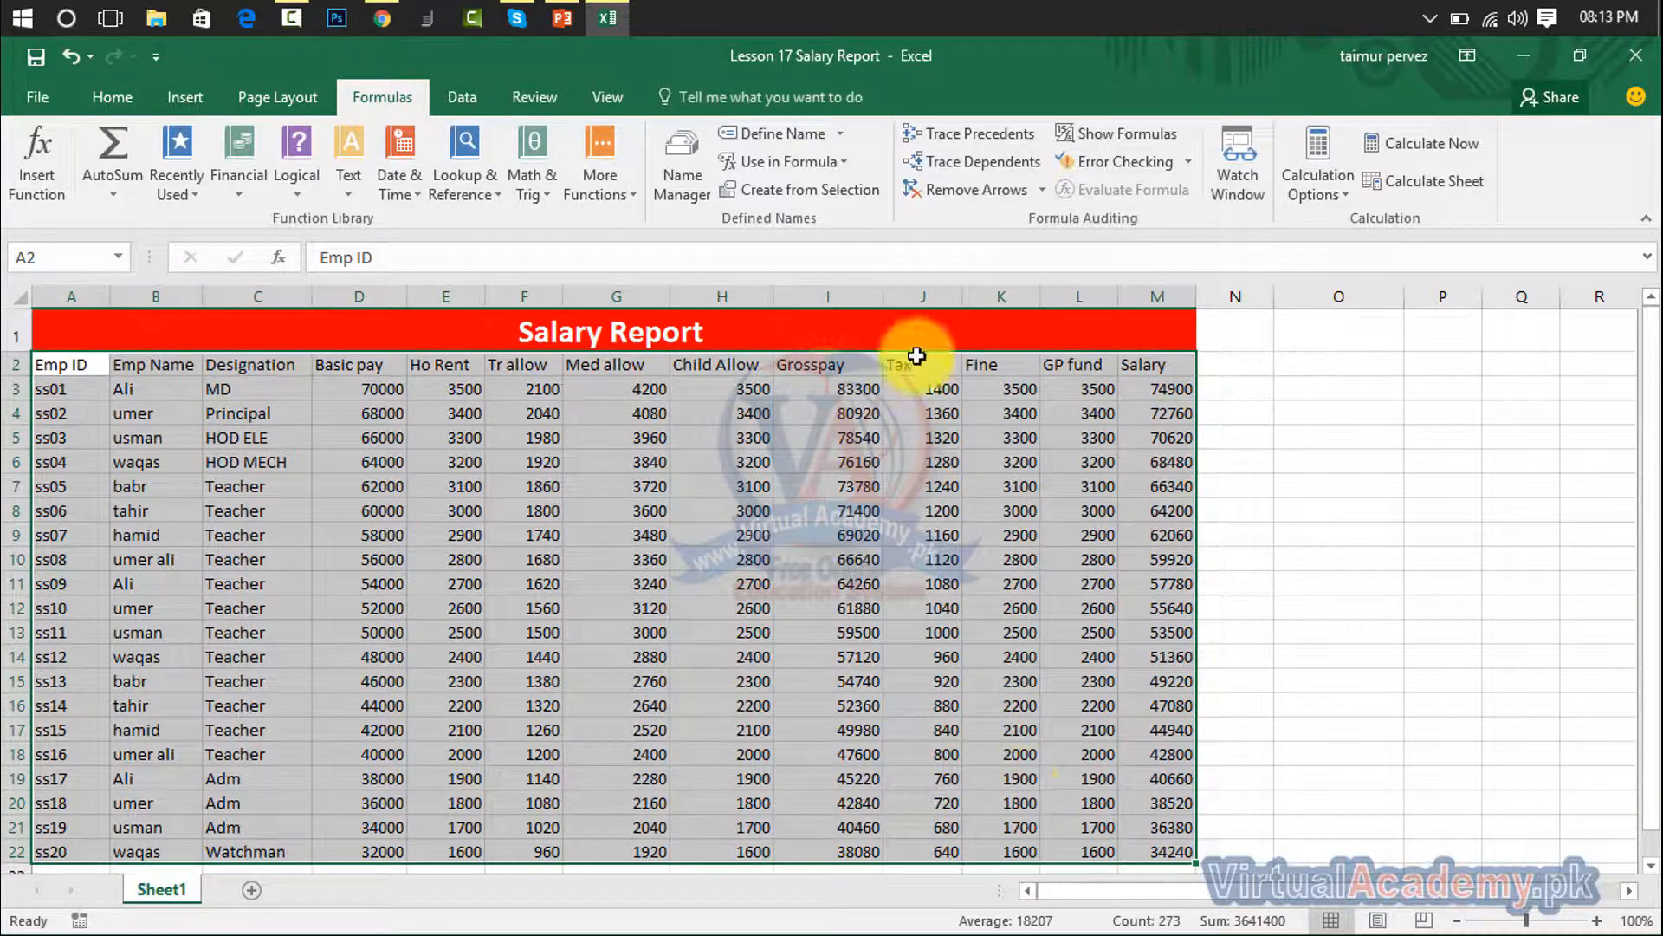
{"action": "left_click", "coordinate": [828, 190]}
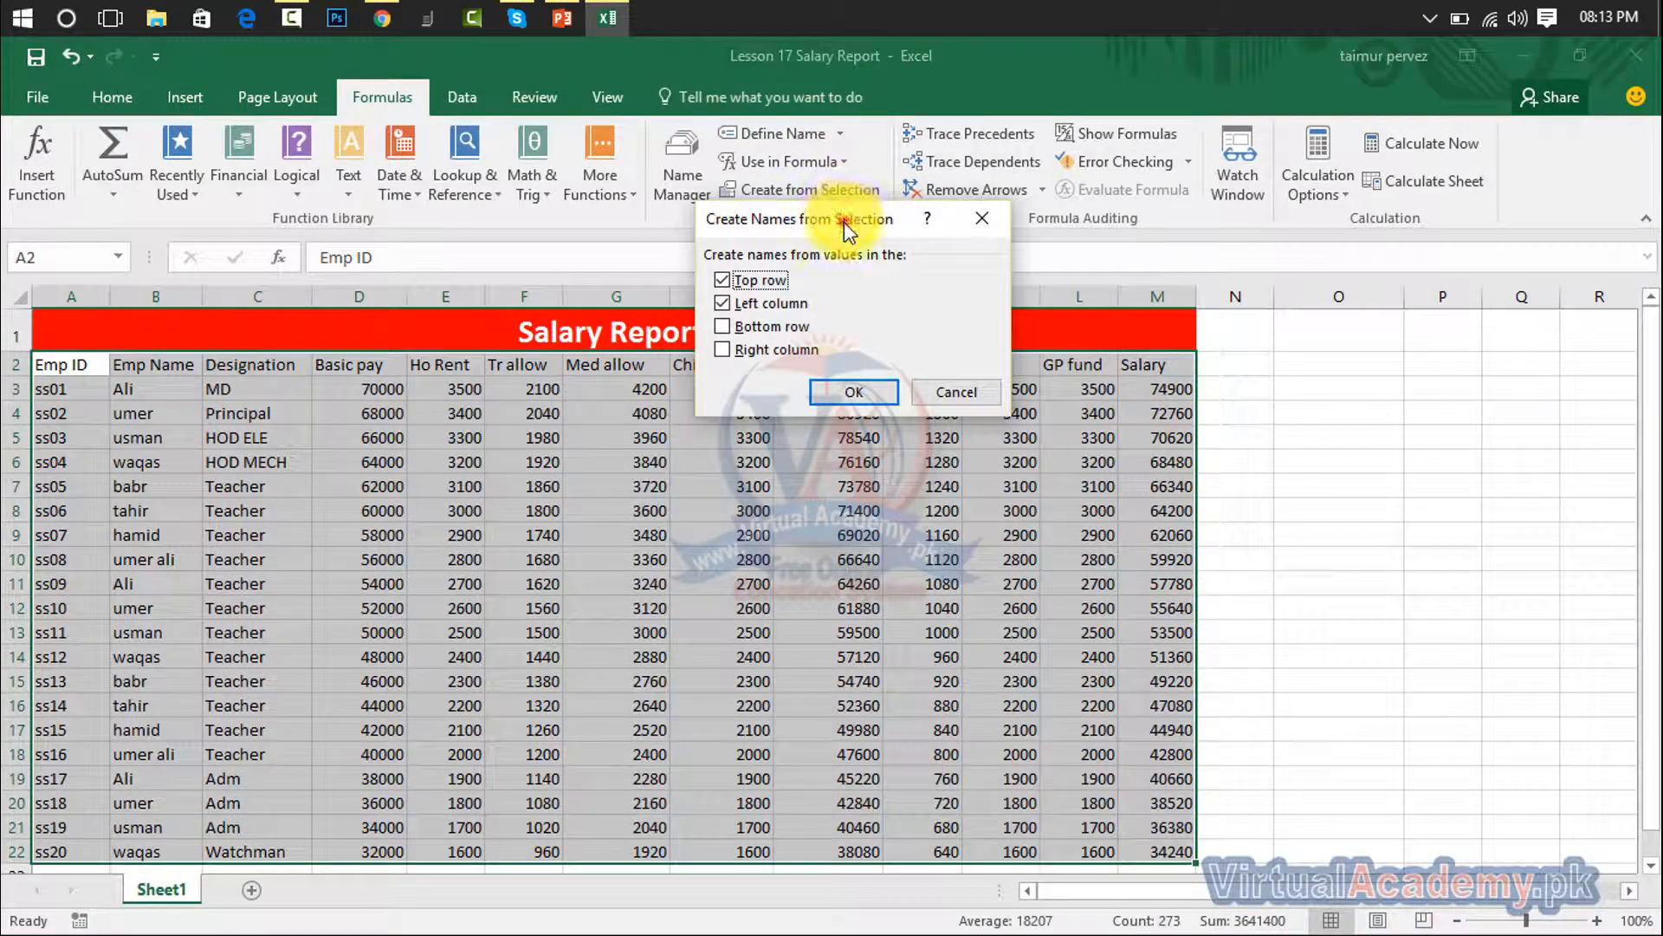
{"action": "left_click_drag", "start_coordinate": [844, 220], "coordinate": [1399, 214]}
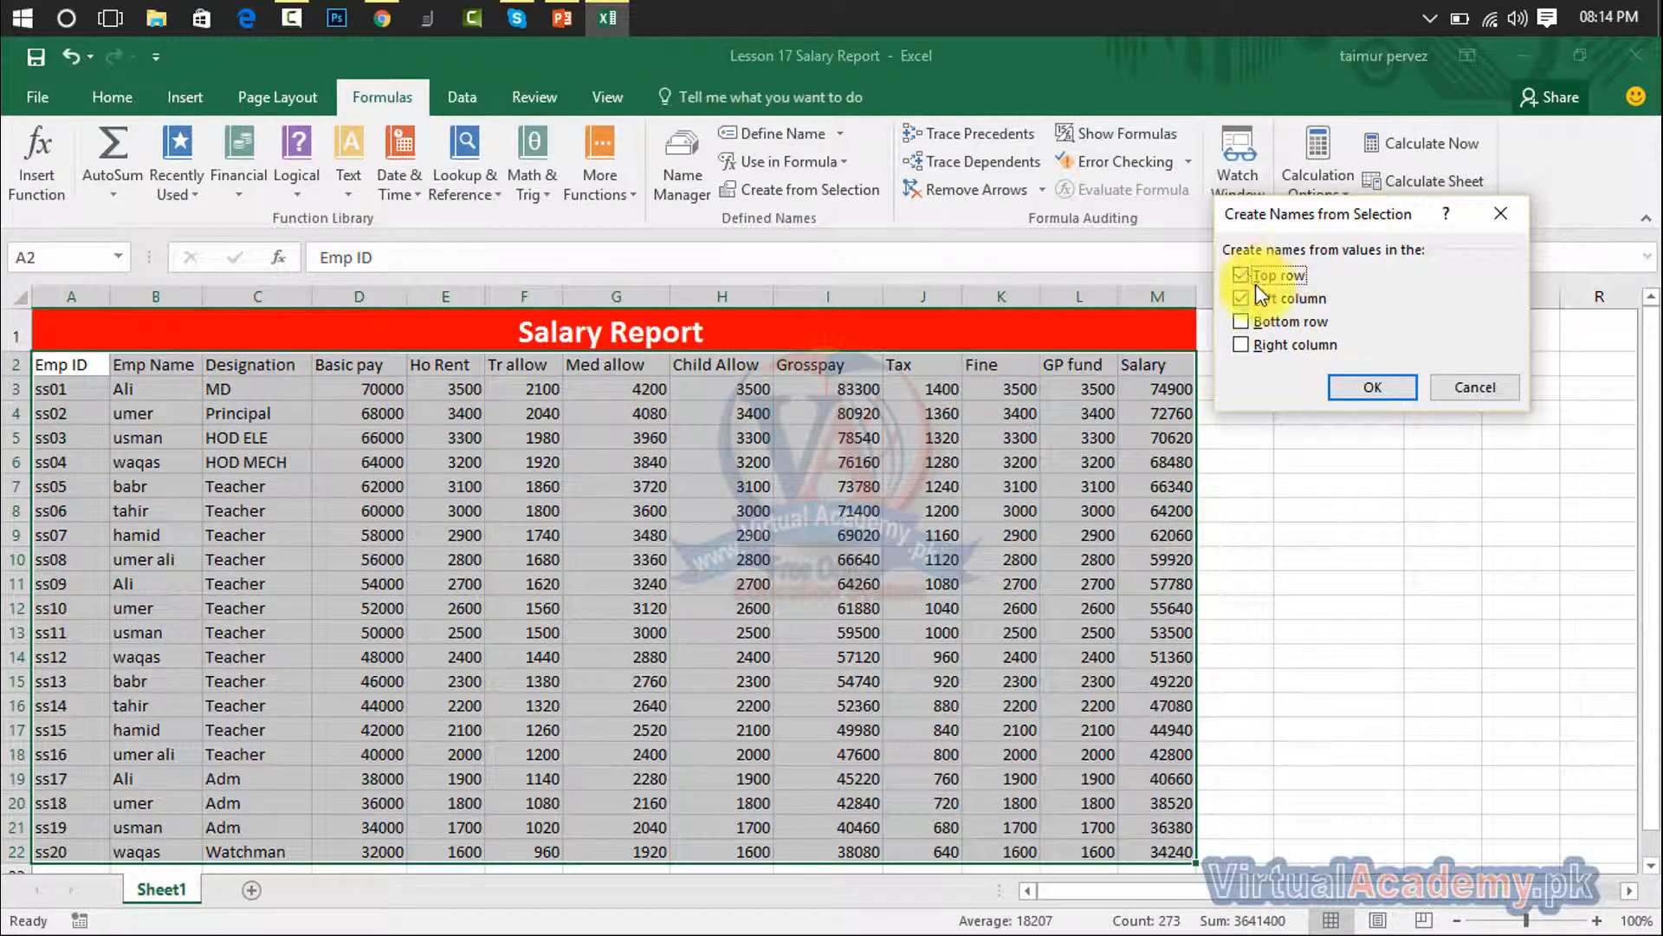
{"action": "left_click", "coordinate": [1391, 390]}
{"action": "left_click", "coordinate": [1314, 483]}
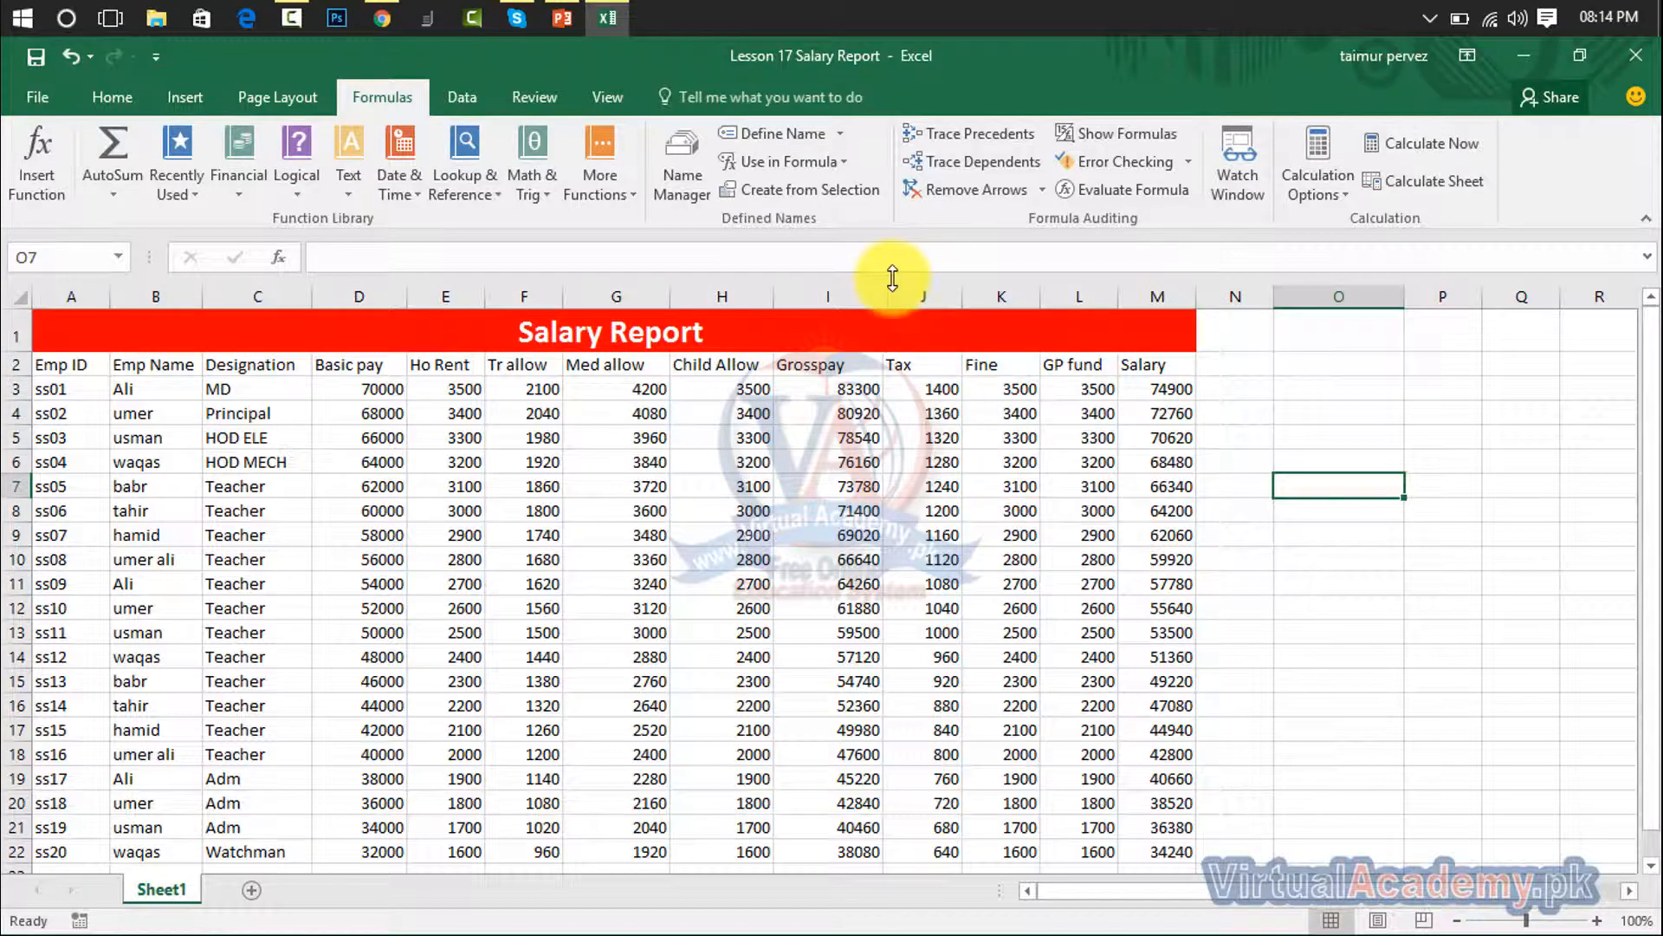
Review the generated names in the Name Manager, checking the ranges behind Child_Allow, Designation and Emp_ID.
{"action": "left_click", "coordinate": [681, 160]}
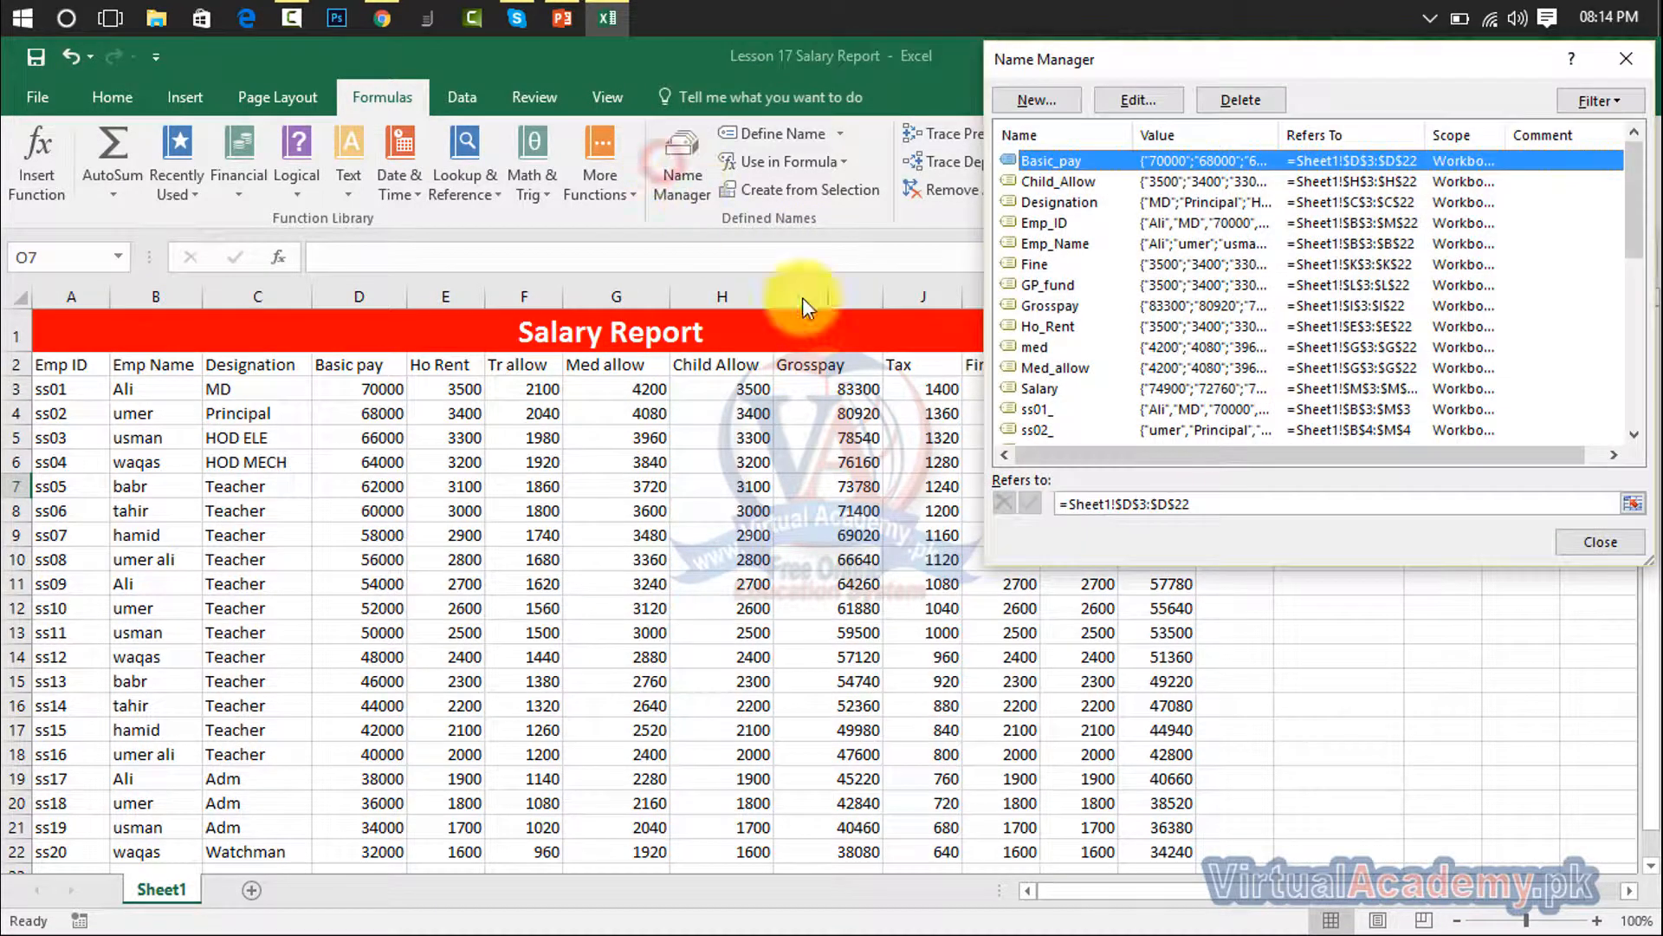
{"action": "left_click", "coordinate": [1042, 180]}
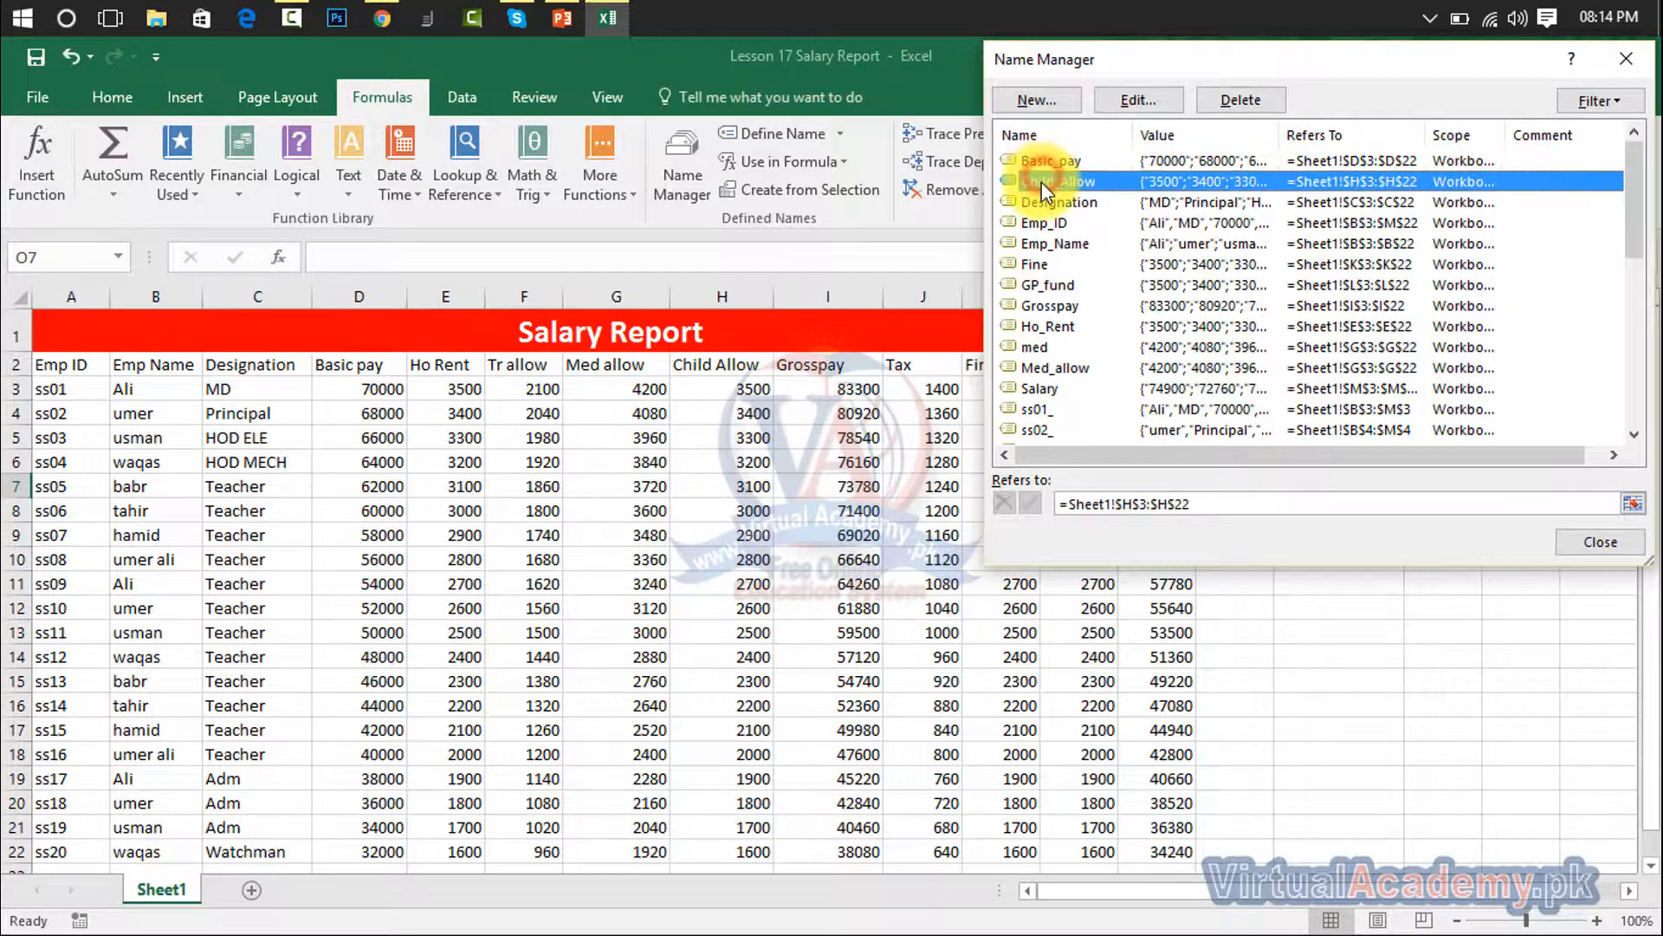
{"action": "left_click", "coordinate": [1040, 203]}
{"action": "left_click", "coordinate": [1038, 223]}
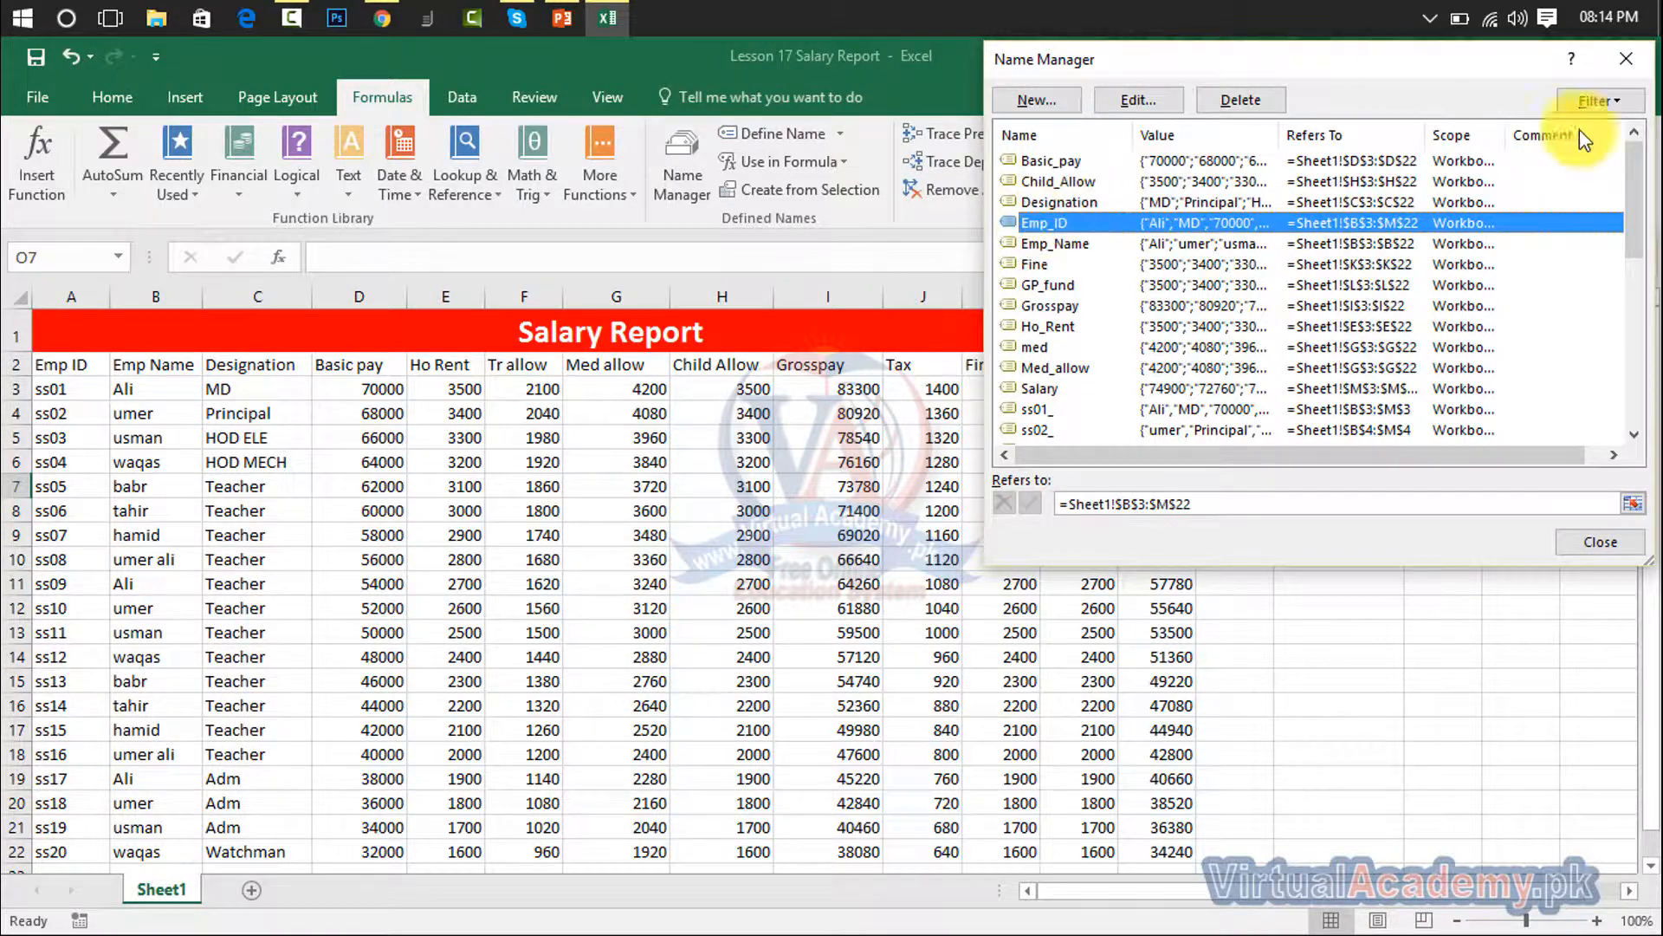
{"action": "left_click", "coordinate": [1632, 68]}
Try summing an employee's row with =sum(ss07) in cell O7, and clear the formula.
{"action": "type", "text": "="}
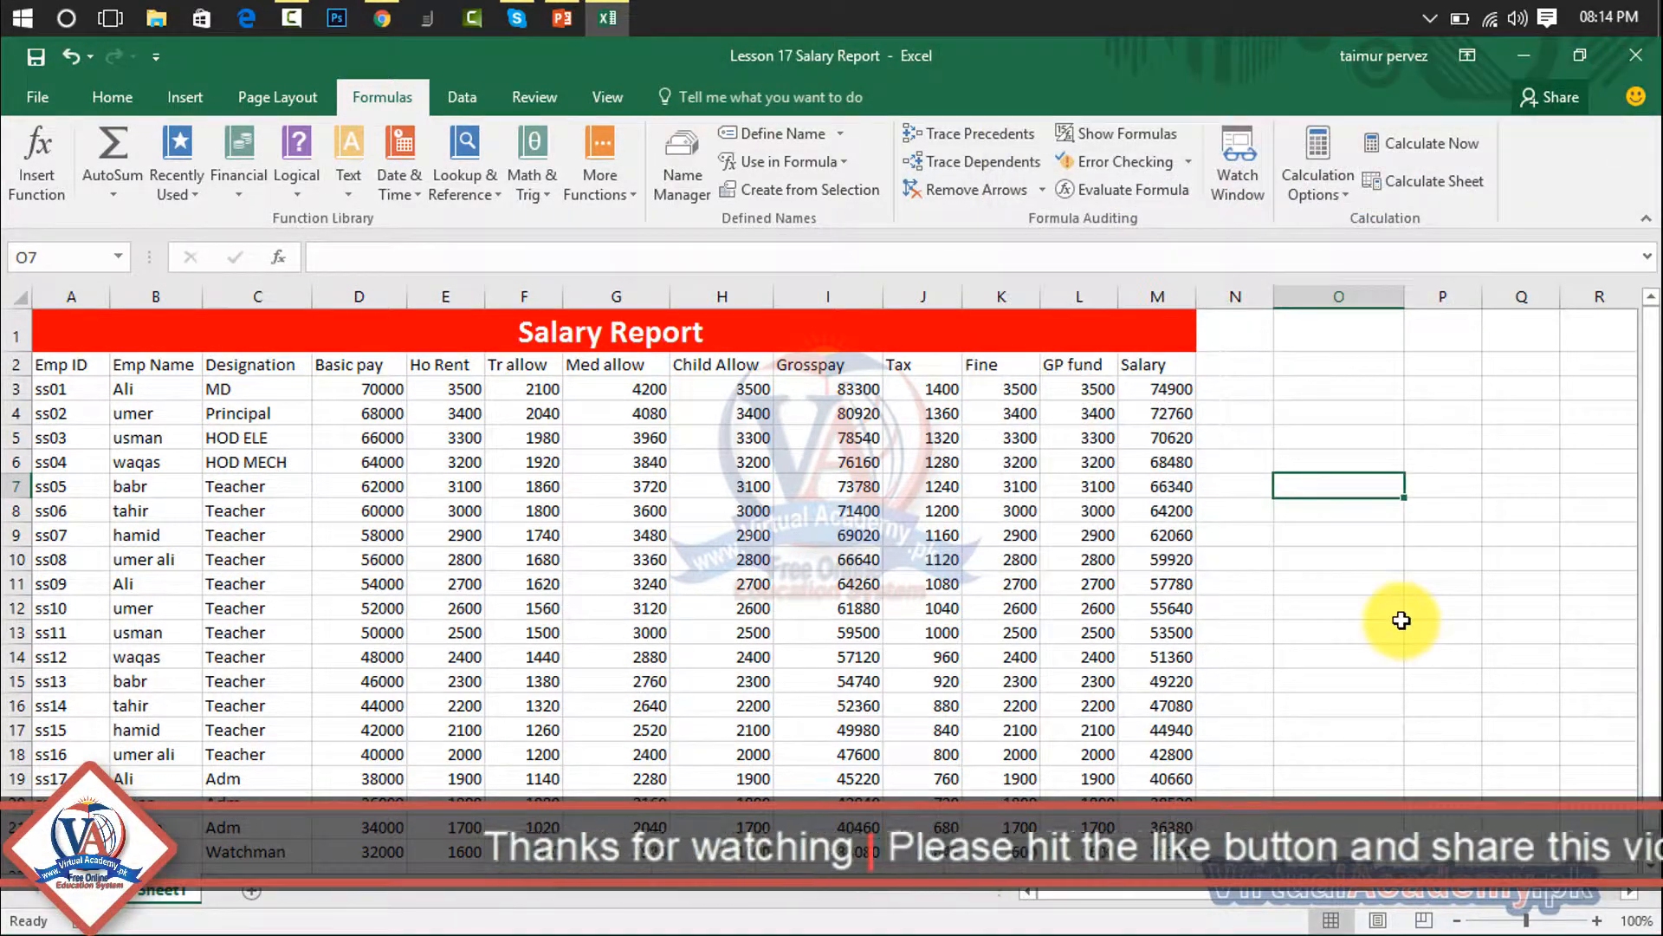
{"action": "type", "text": "su"}
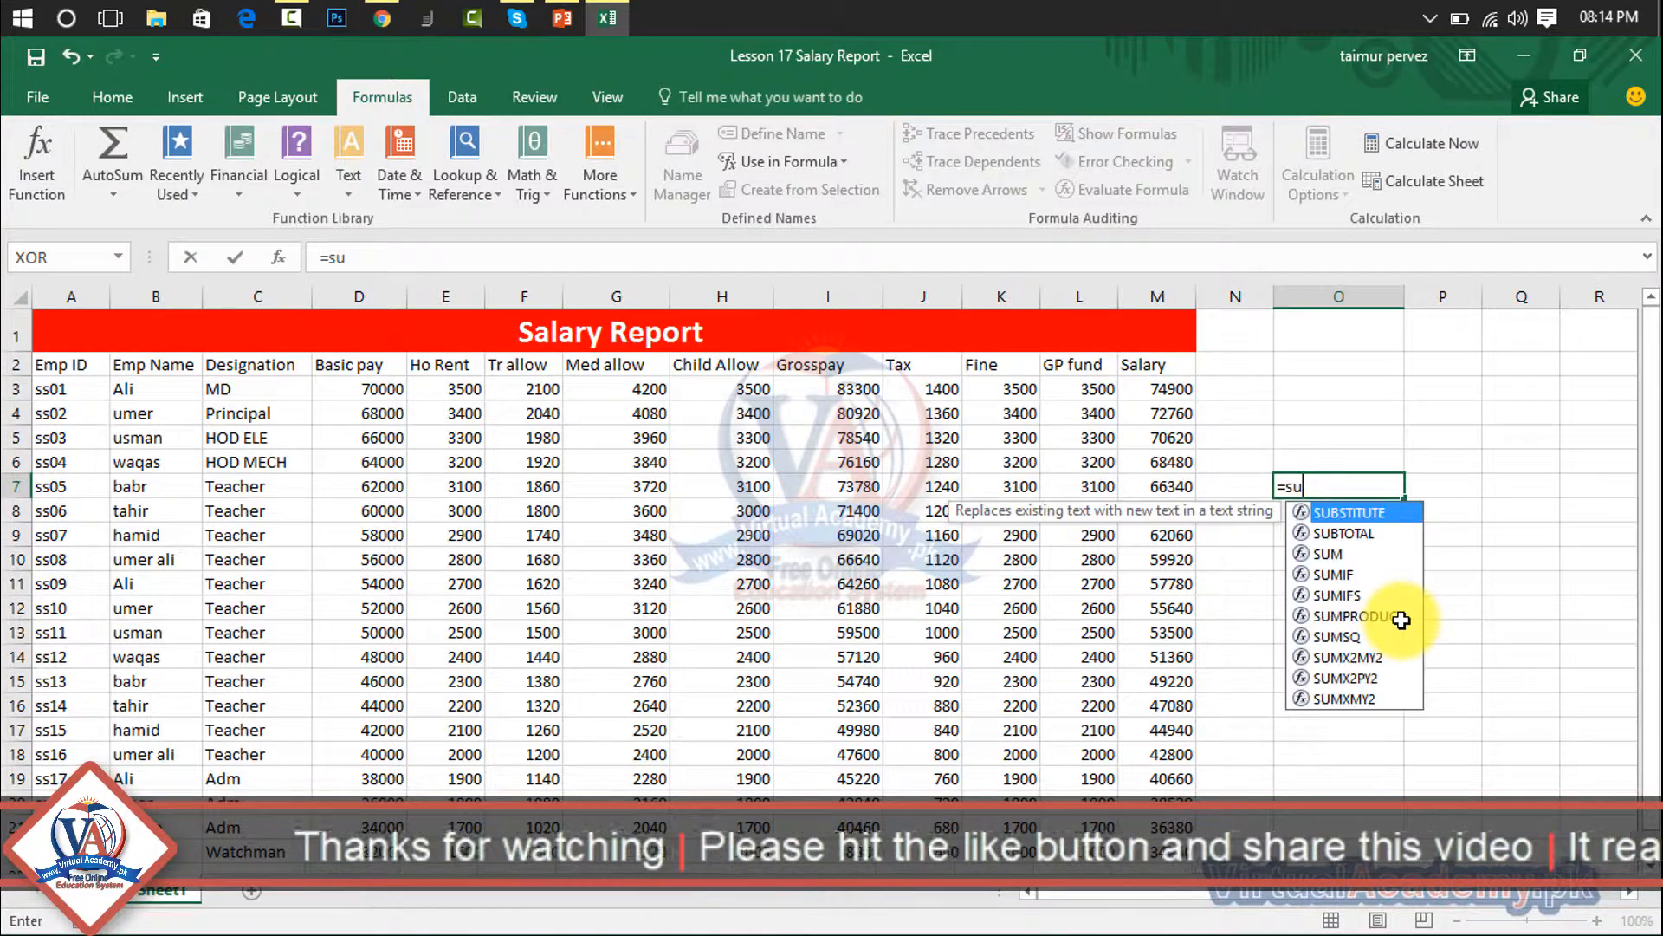
{"action": "type", "text": "m("}
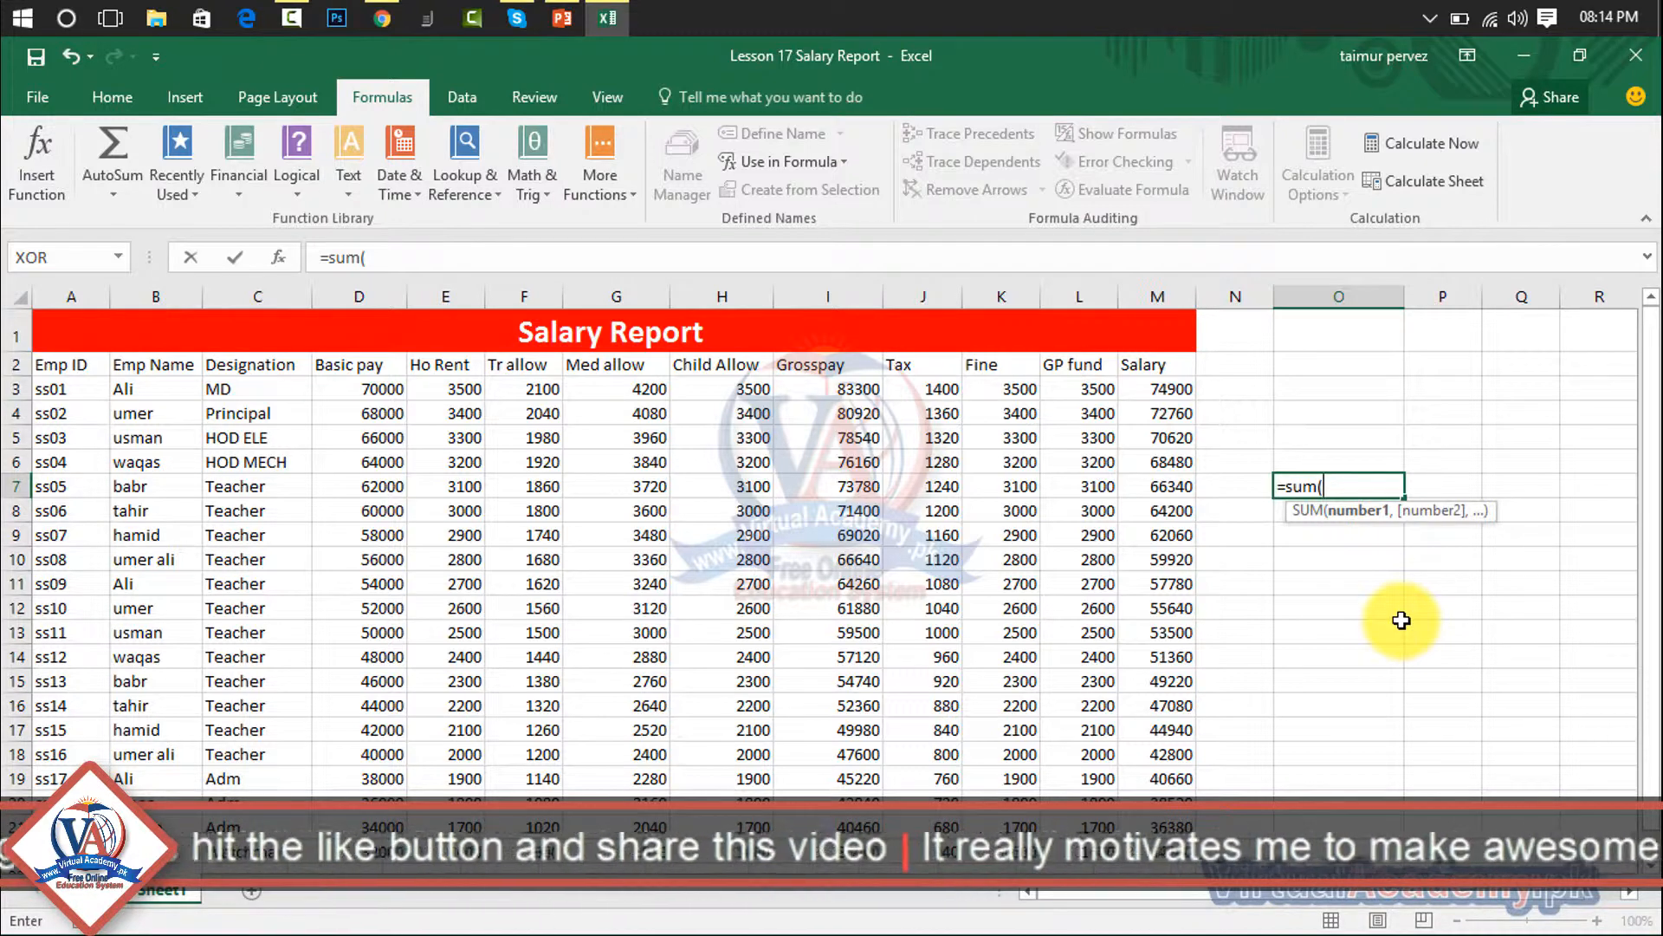
{"action": "type", "text": "ss"}
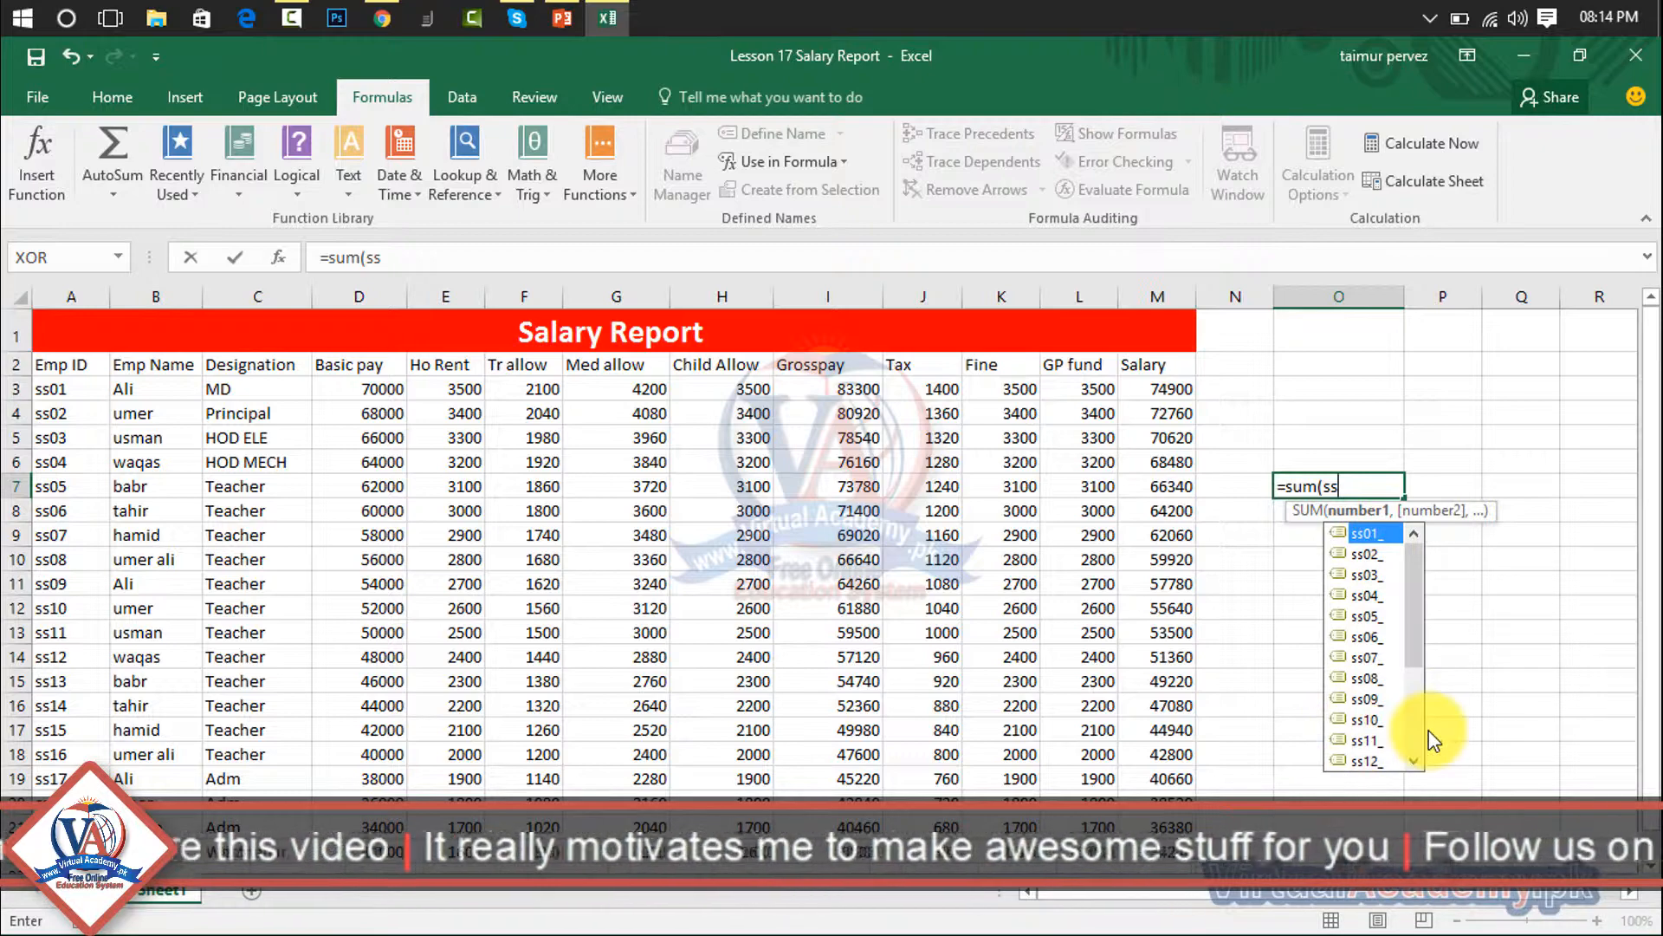
{"action": "type", "text": "07"}
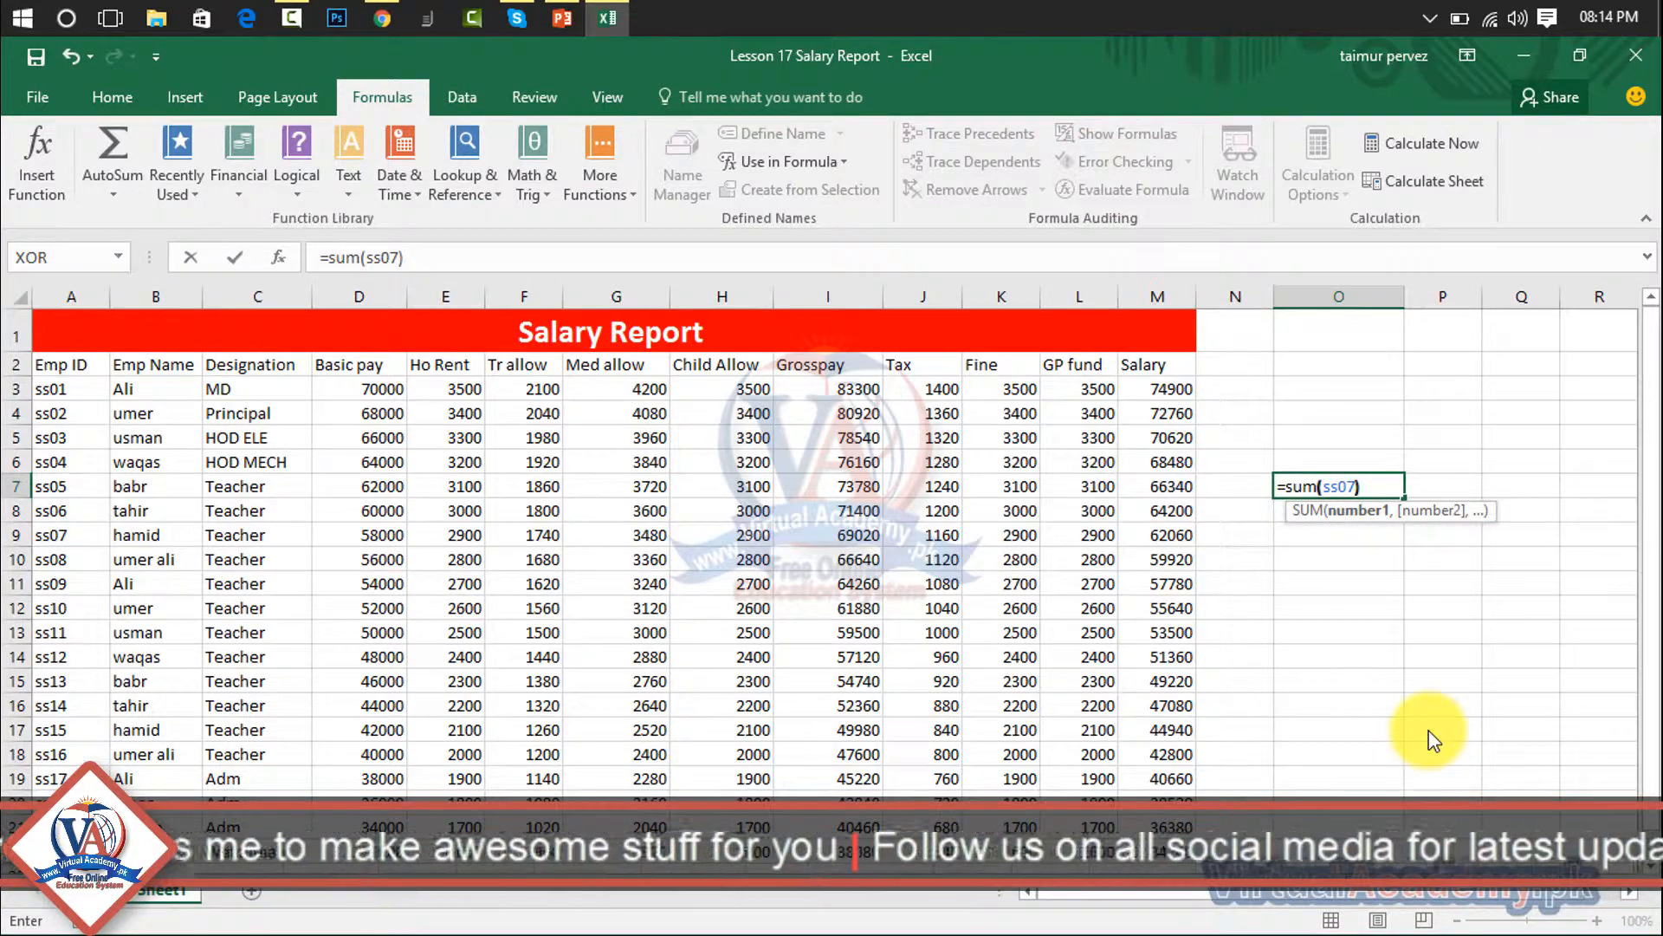
{"action": "key", "text": "Return"}
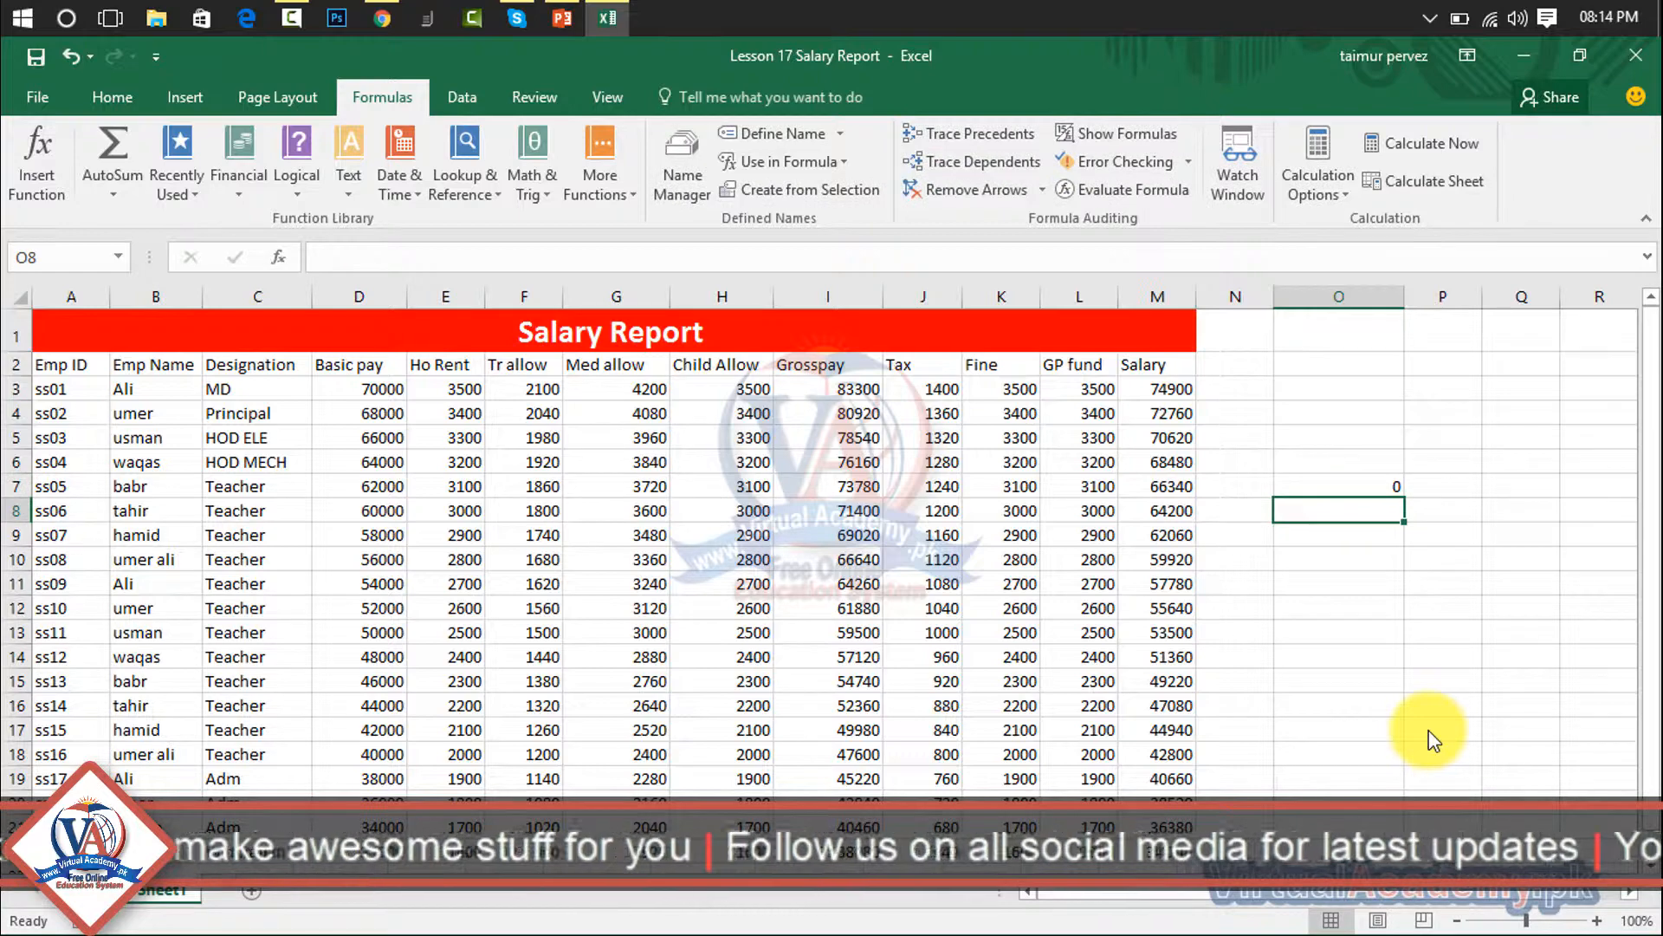
{"action": "left_click", "coordinate": [1323, 485]}
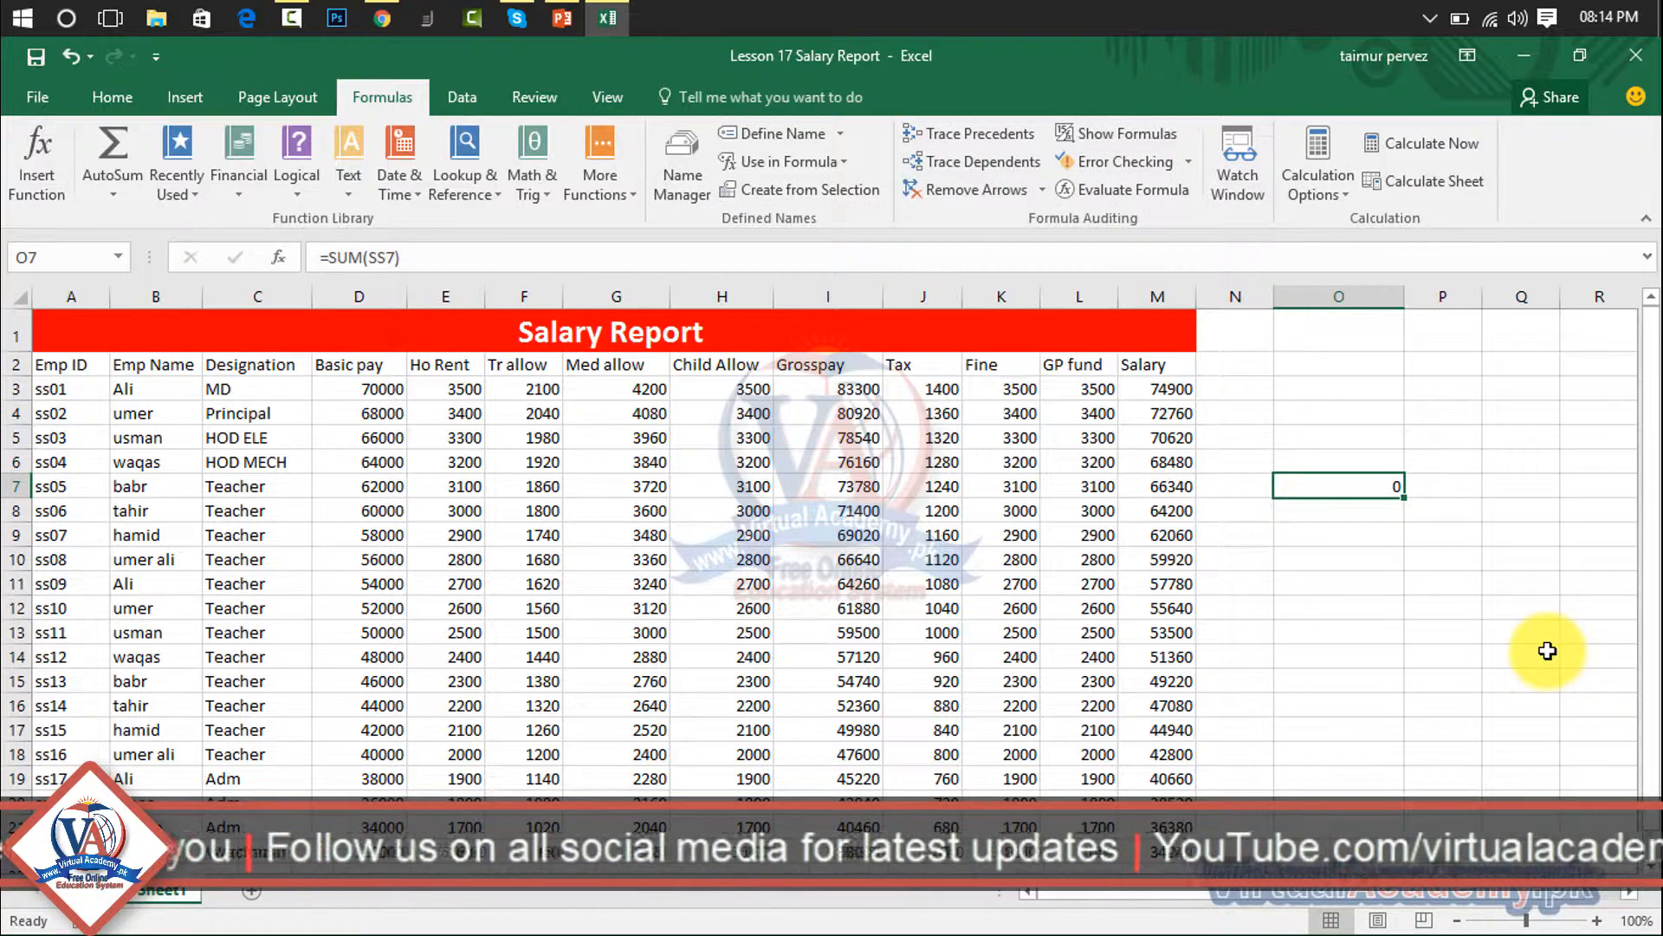
{"action": "key", "text": "Delete"}
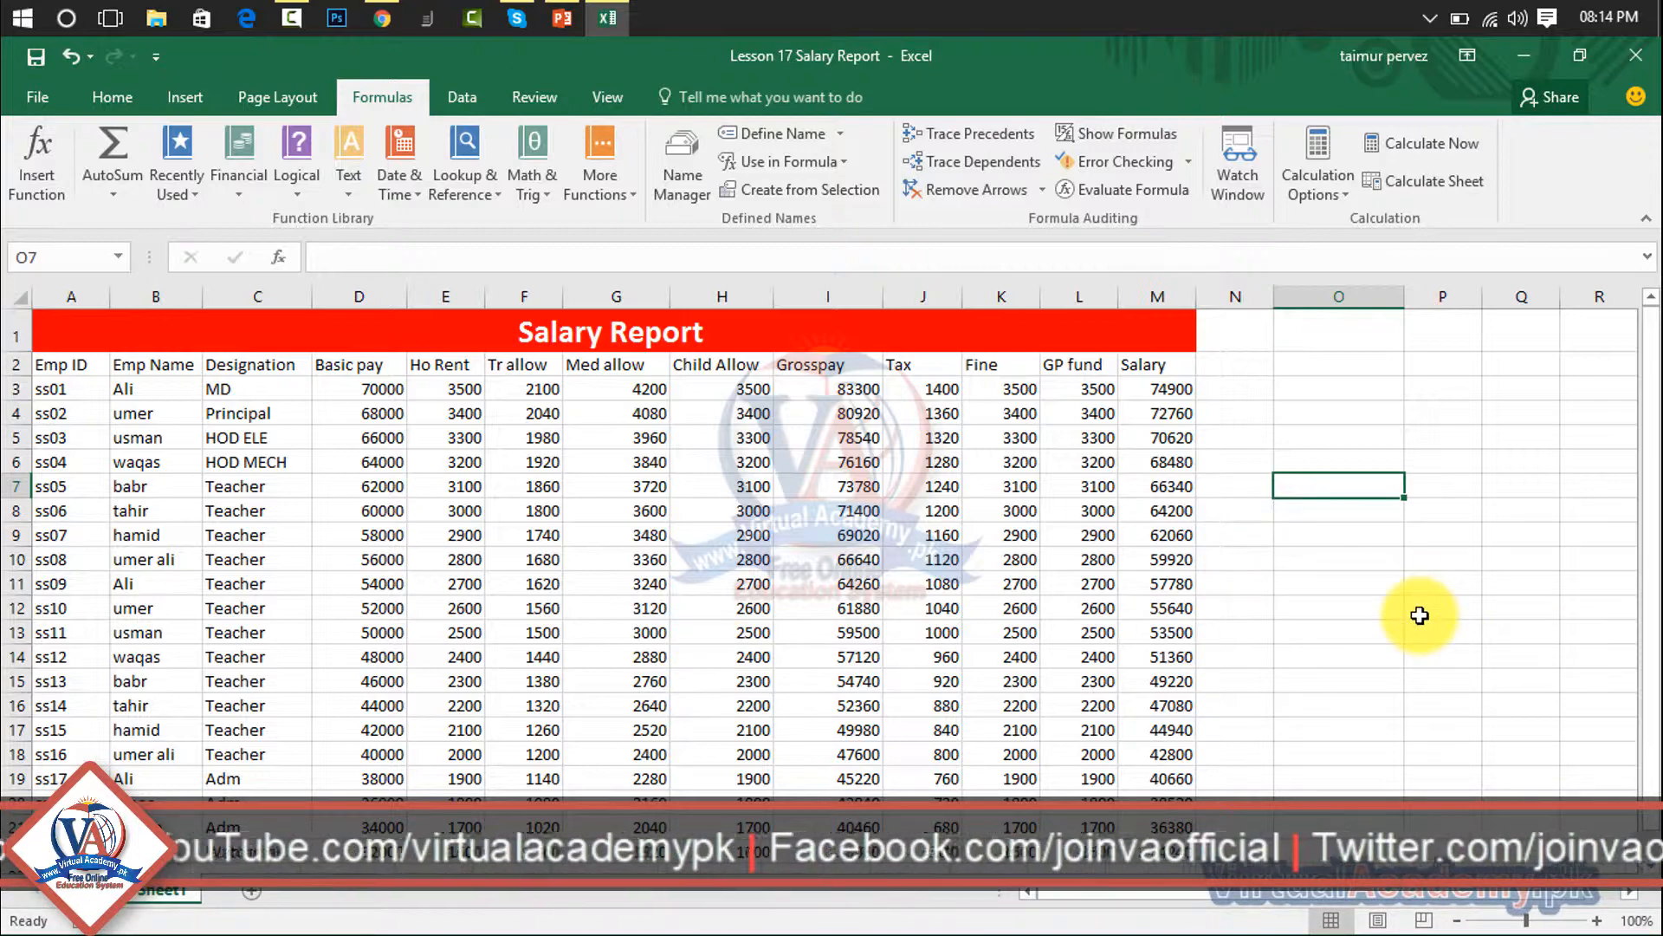
Try to sum the travel allowance name in cell O7 by entering =sum(tr).
{"action": "type", "text": "="}
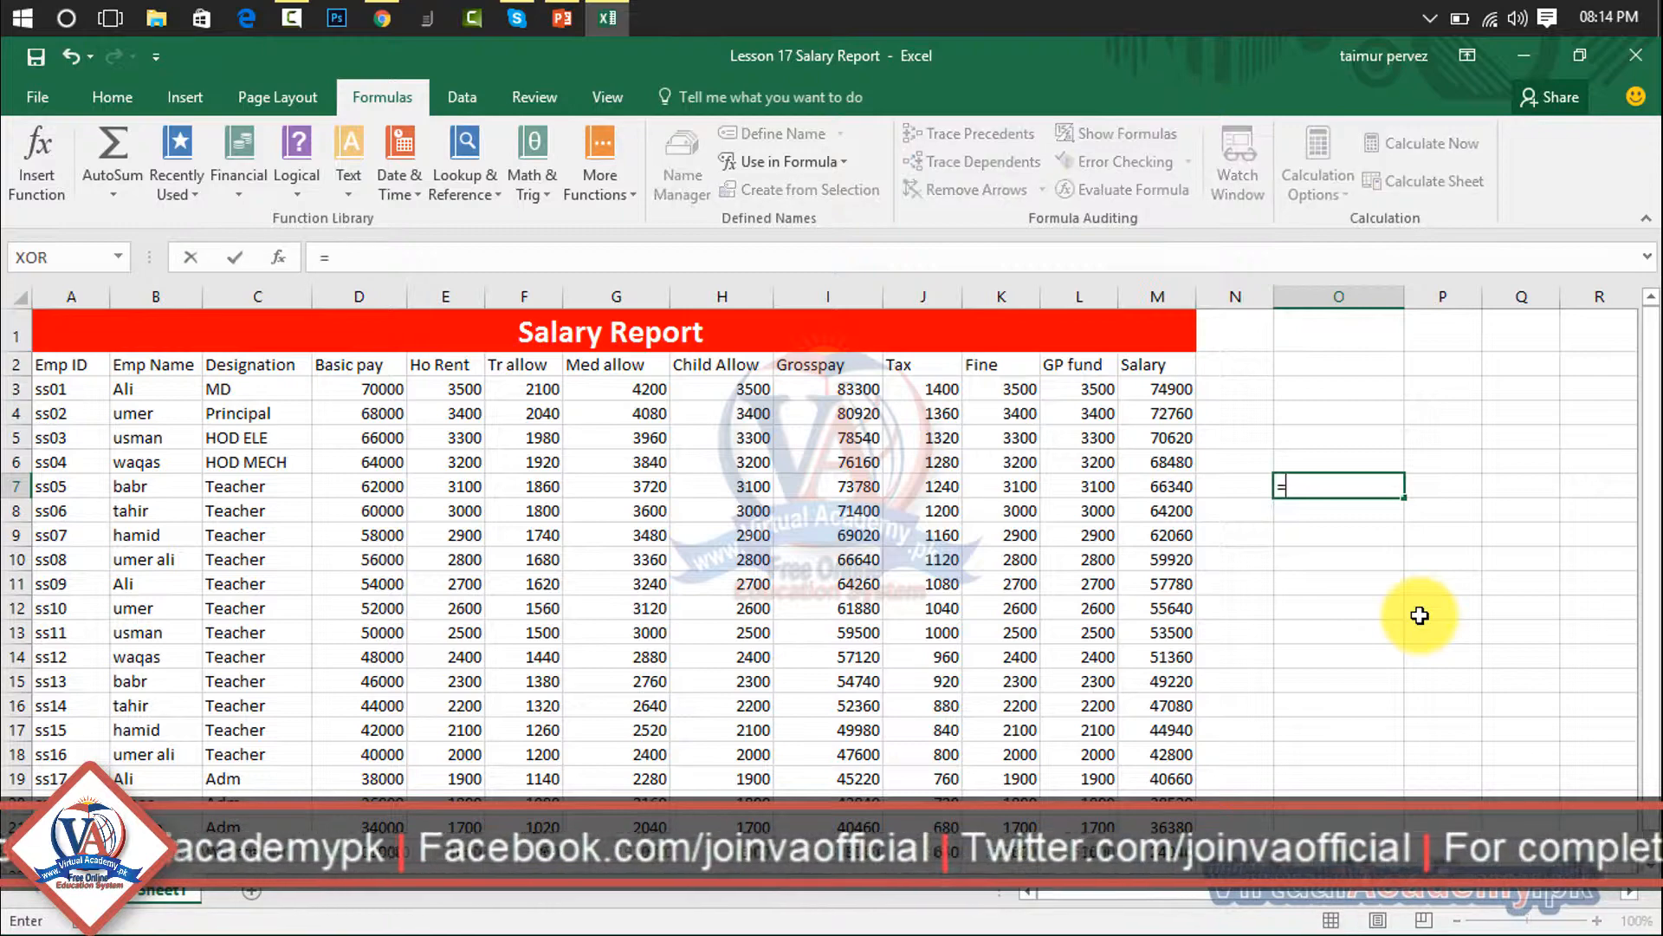
{"action": "type", "text": "s"}
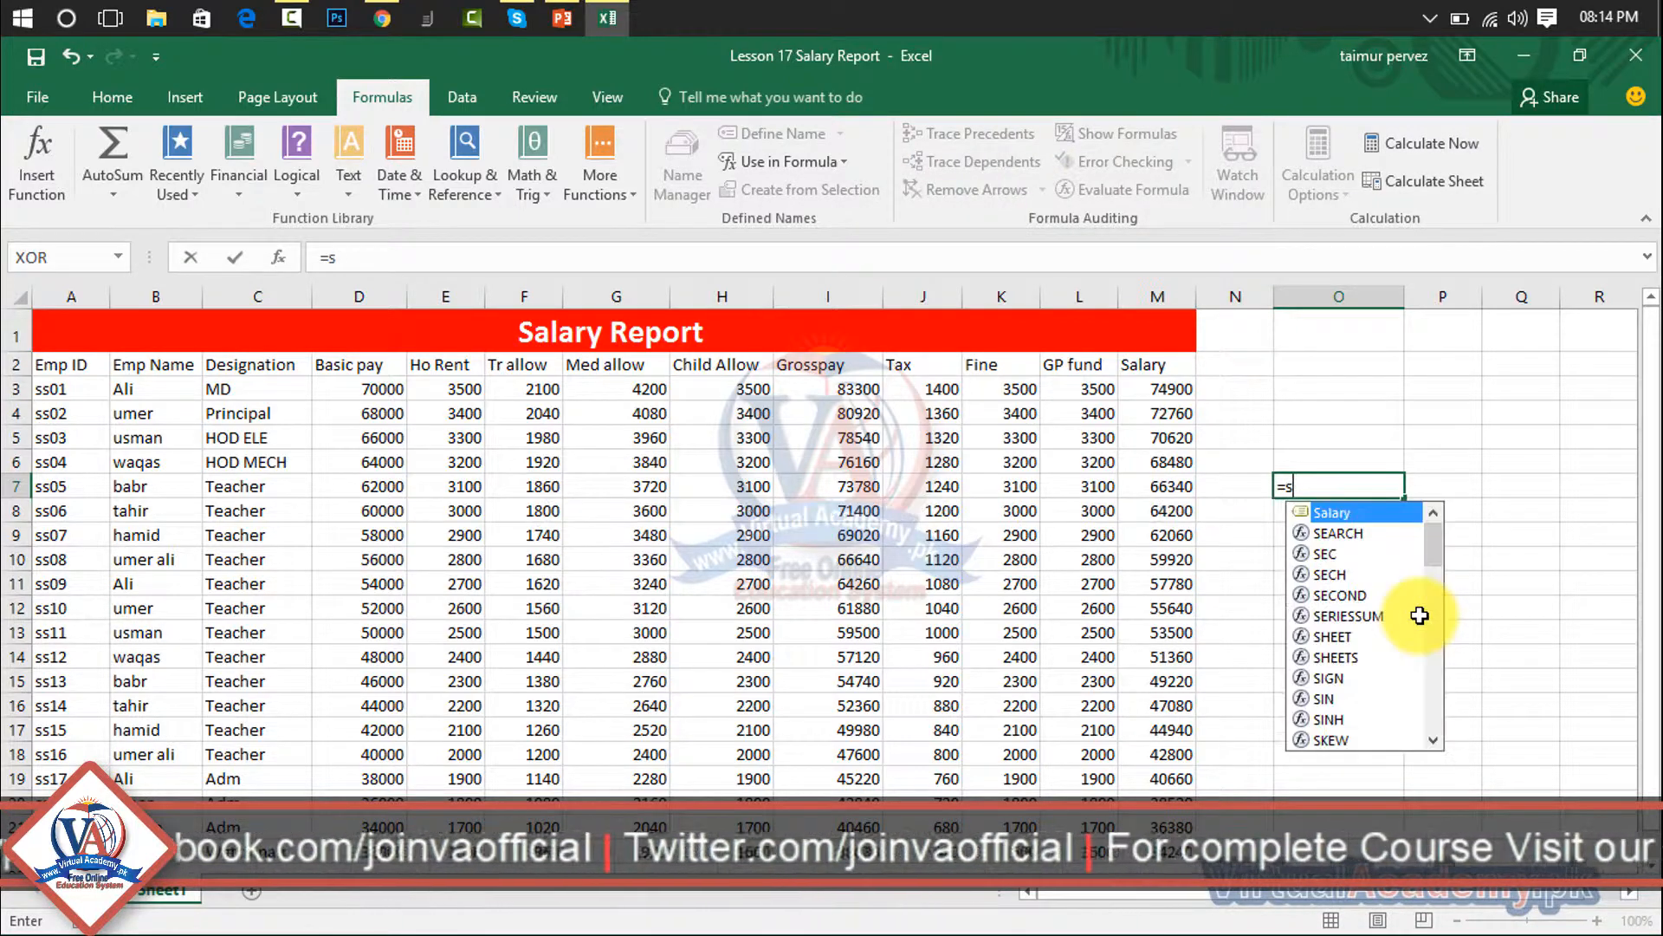
{"action": "type", "text": "u,"}
{"action": "key", "text": "BackSpace"}
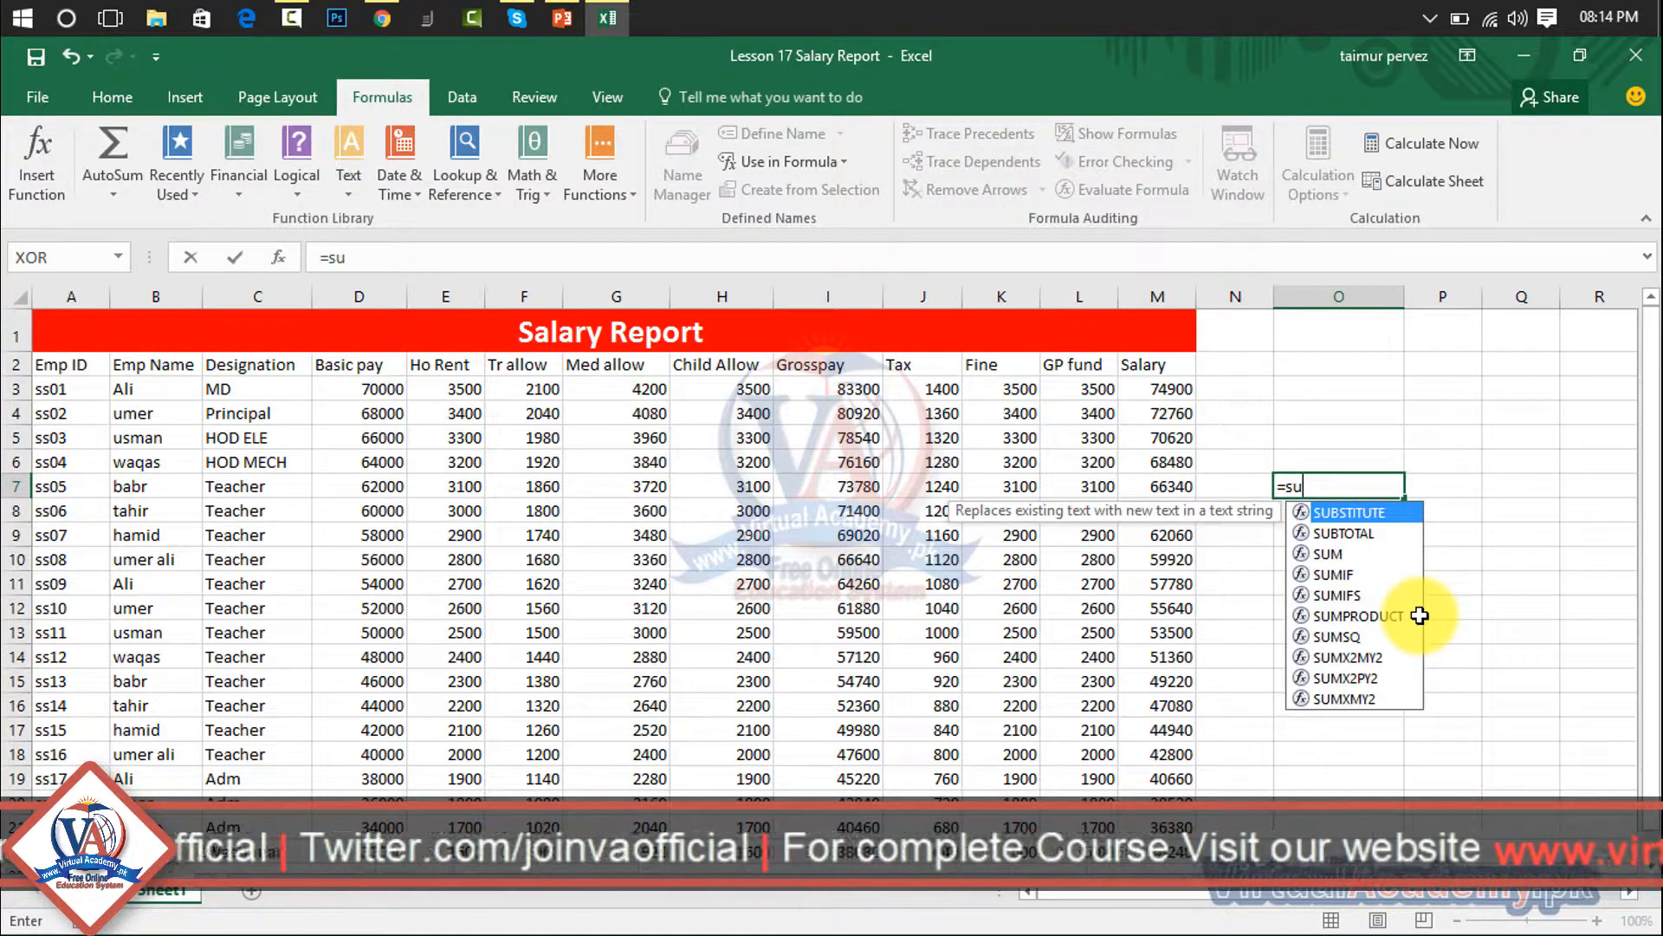
{"action": "type", "text": "m("}
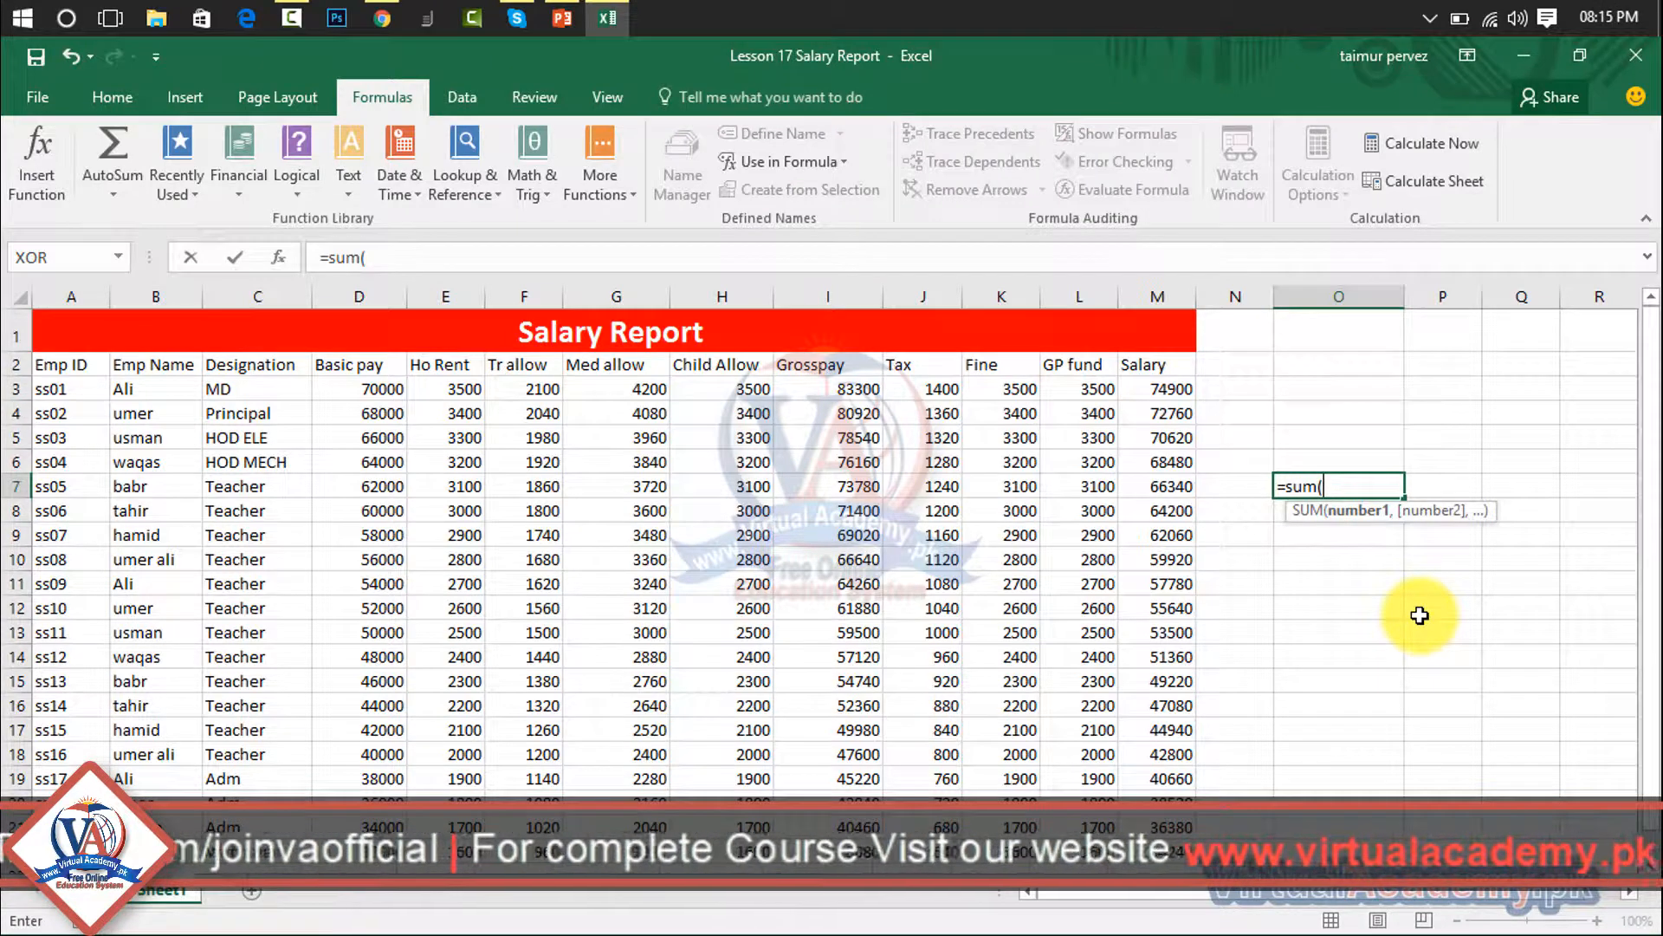
{"action": "type", "text": "tr"}
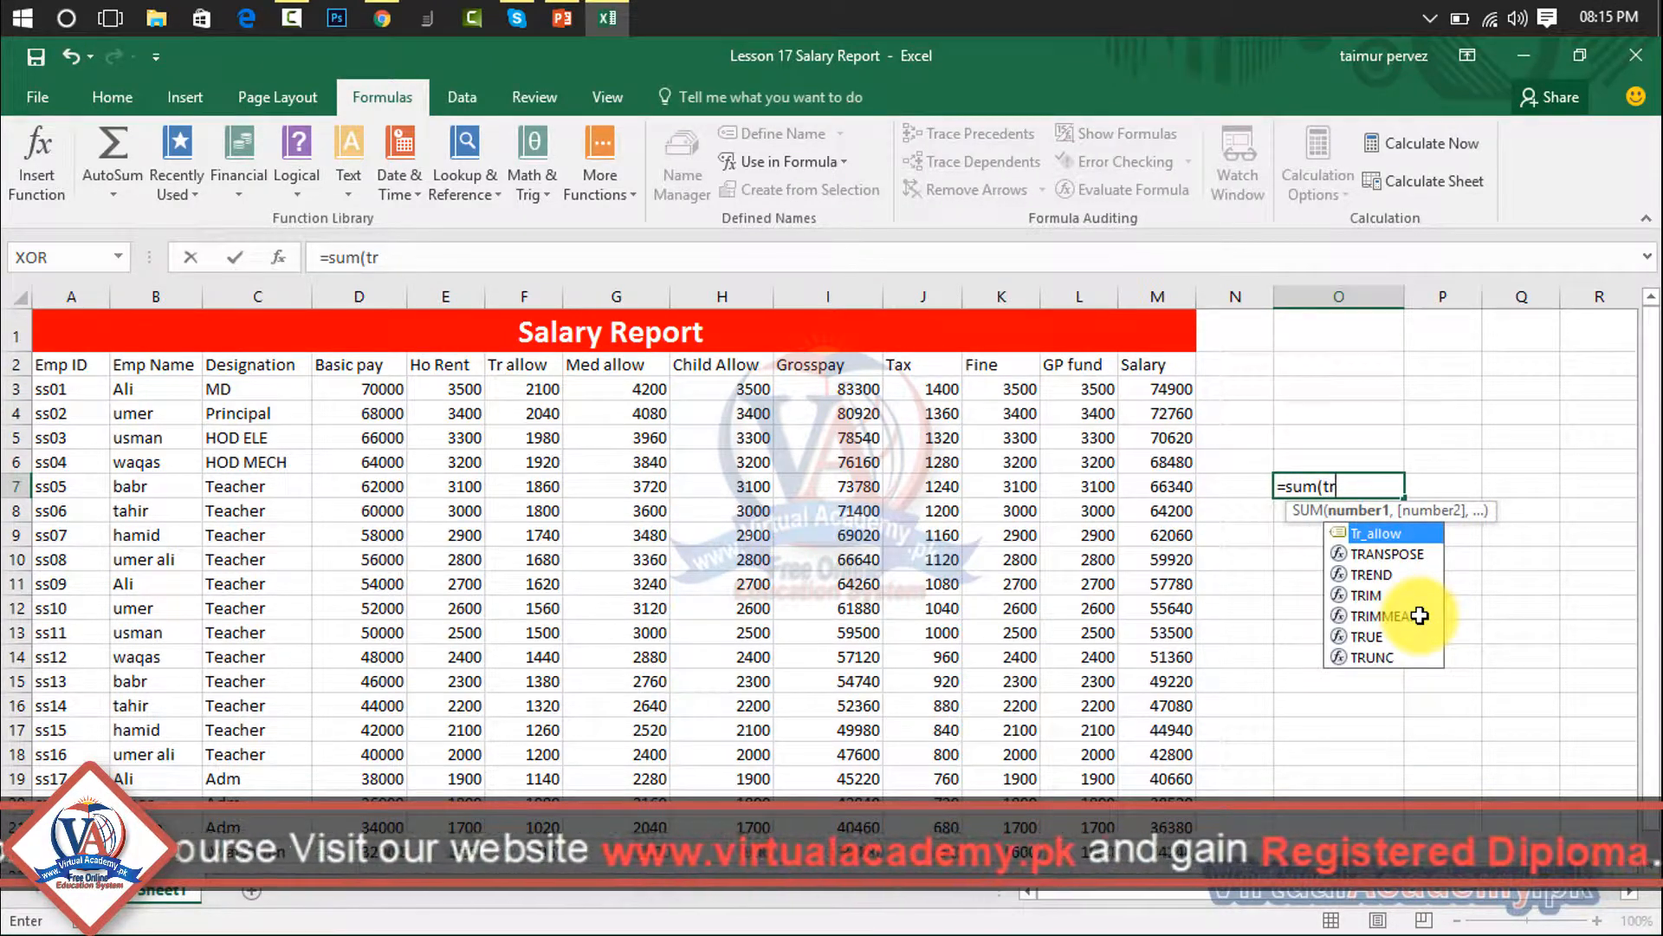
{"action": "key", "text": "Return"}
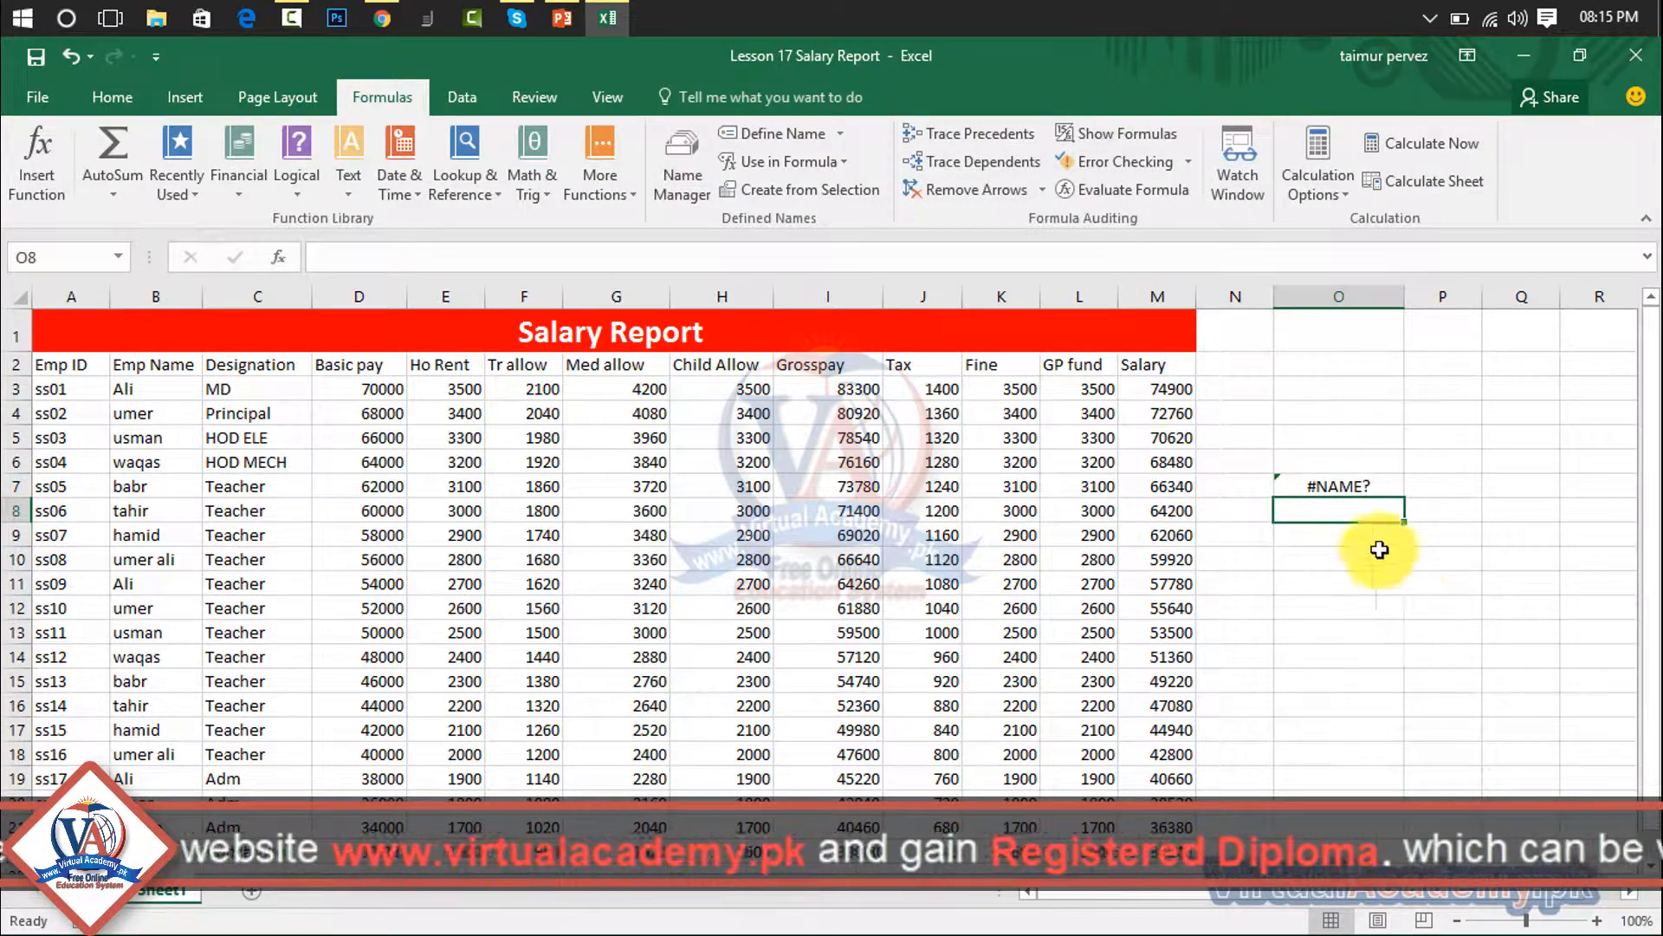
Sum the travel allowances in cell O7 with =sum(Tr_allow), picking the name from the defined names, and clear the formula.
{"action": "left_click", "coordinate": [1345, 478]}
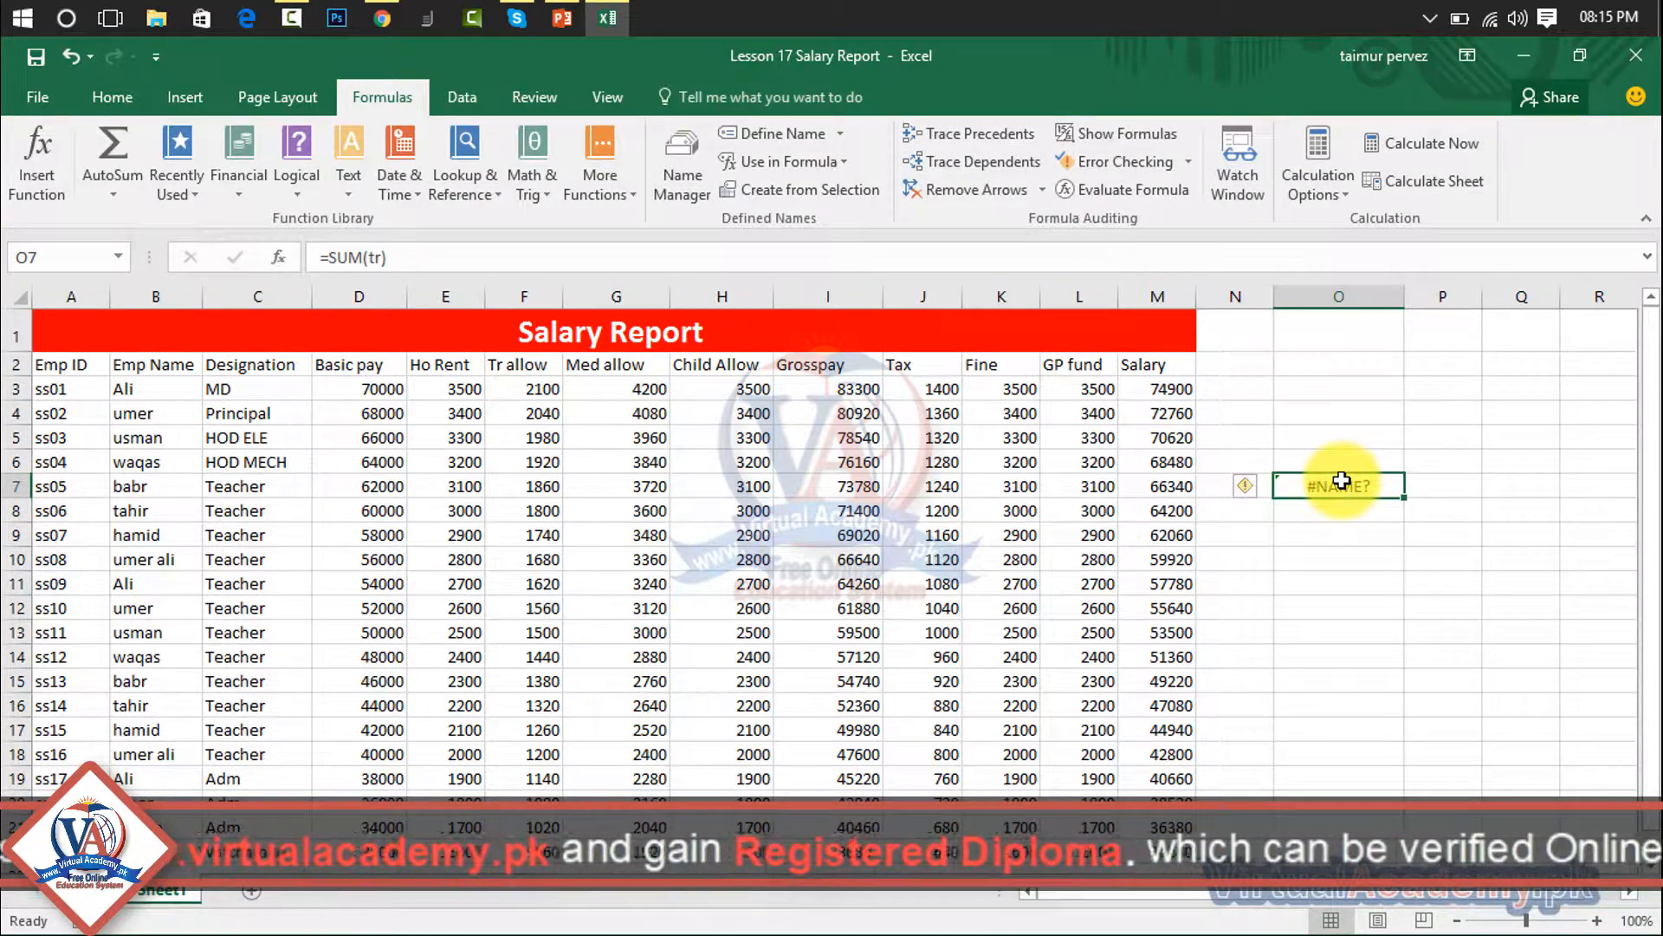
{"action": "type", "text": "="}
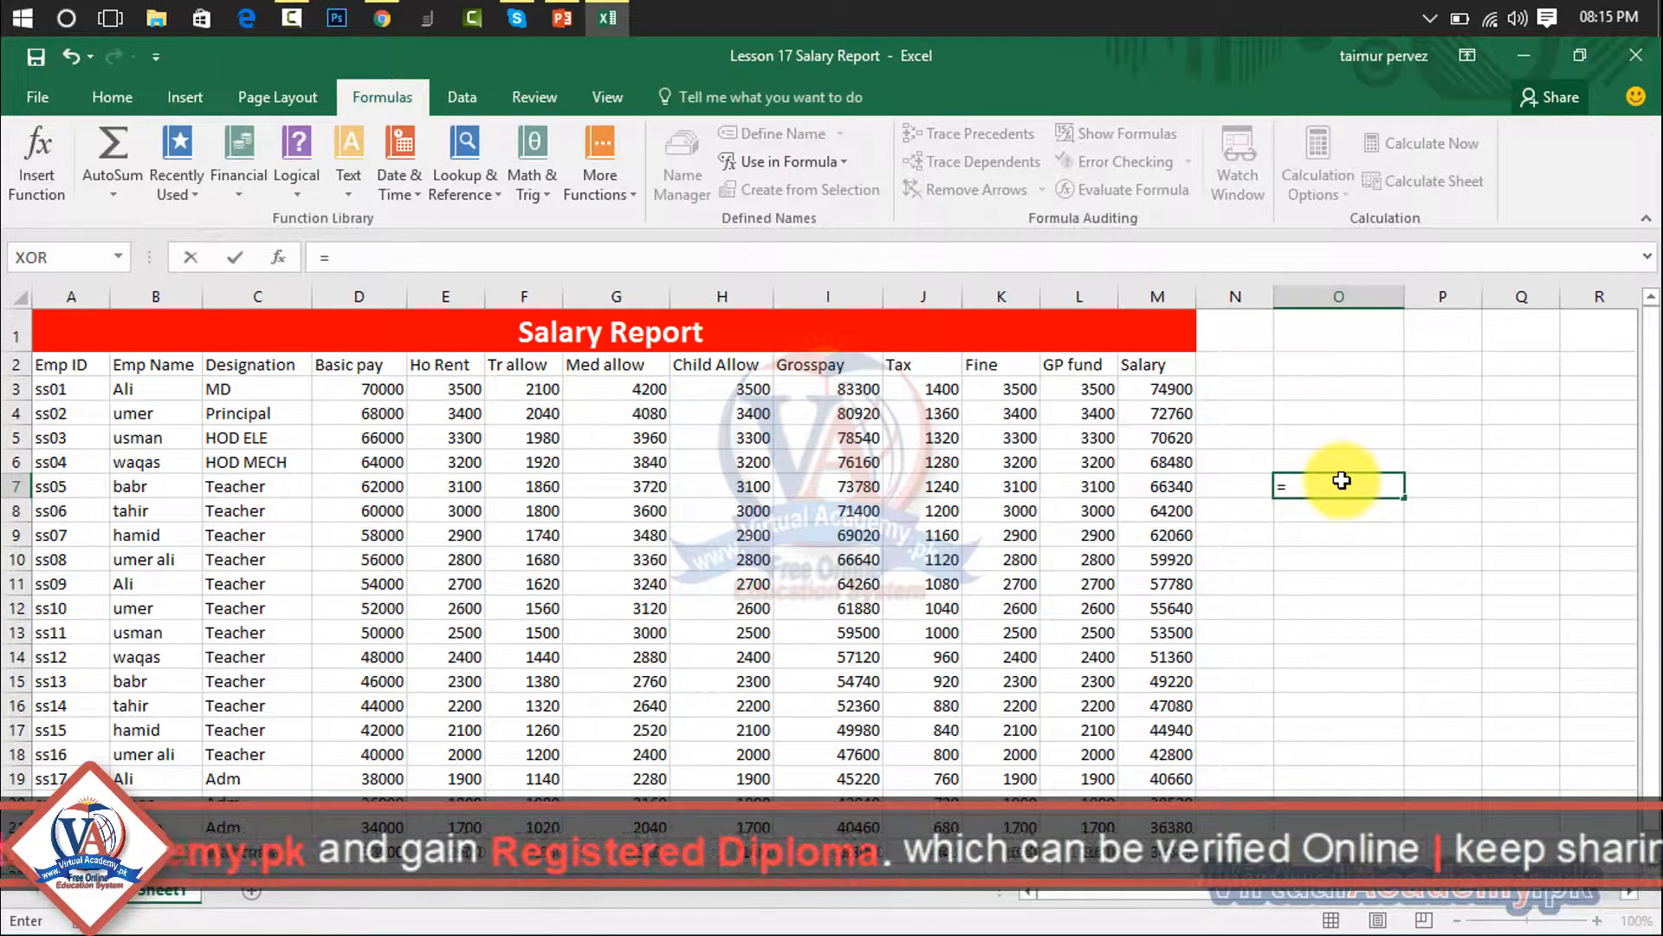
{"action": "type", "text": "sum("}
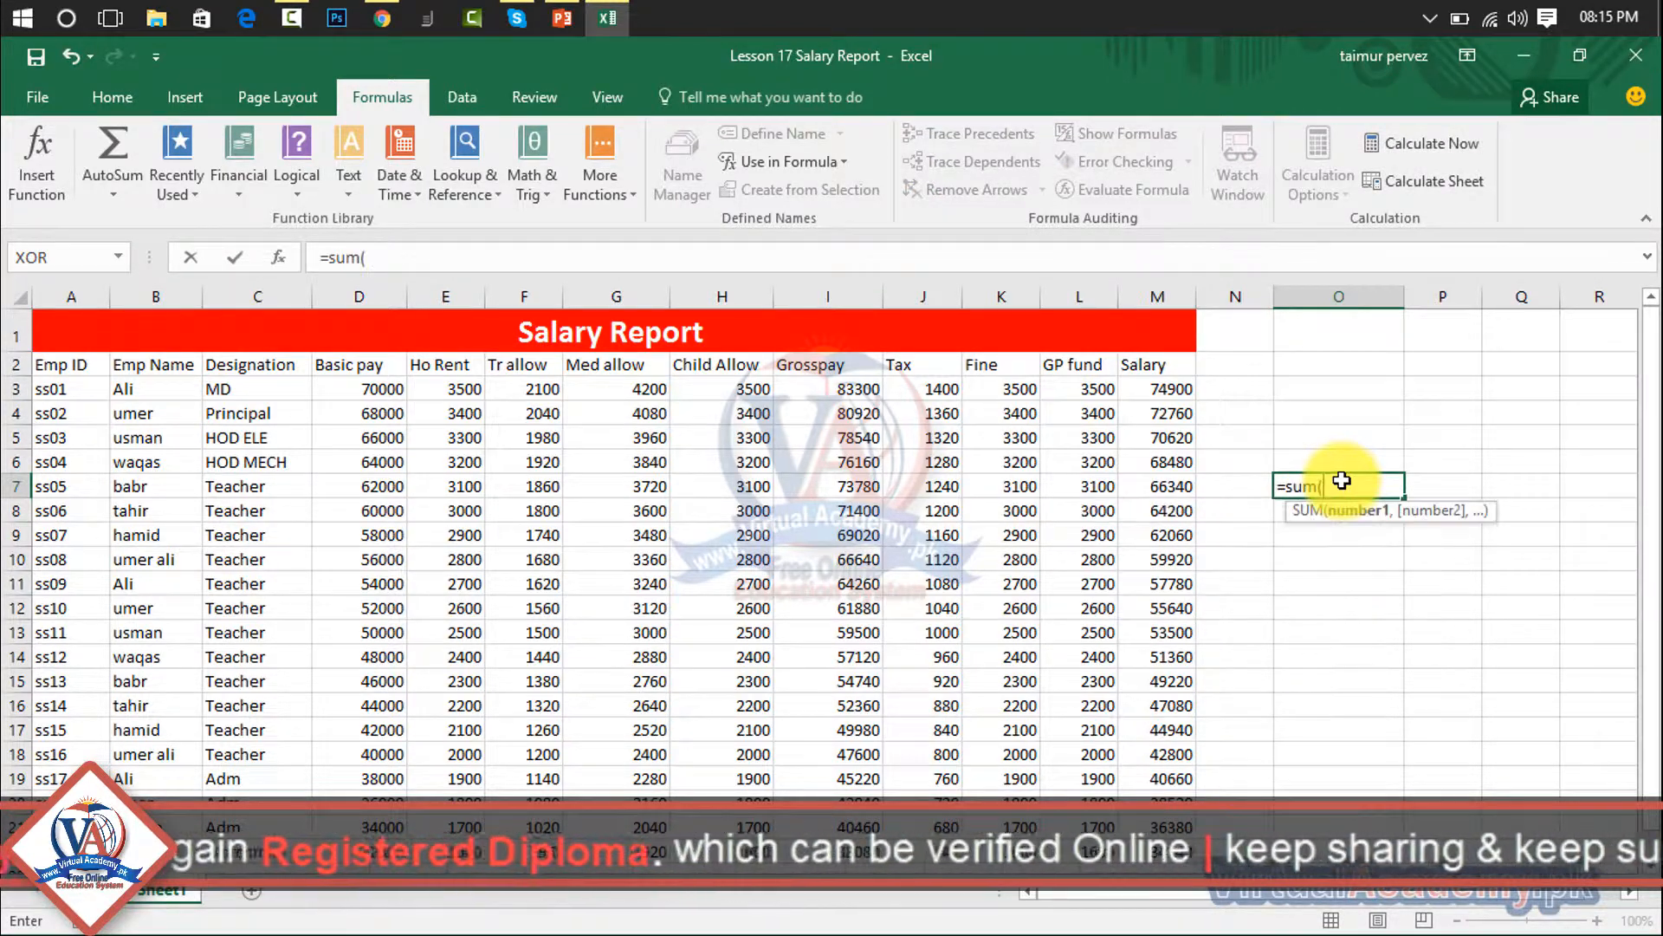
{"action": "left_click", "coordinate": [847, 163]}
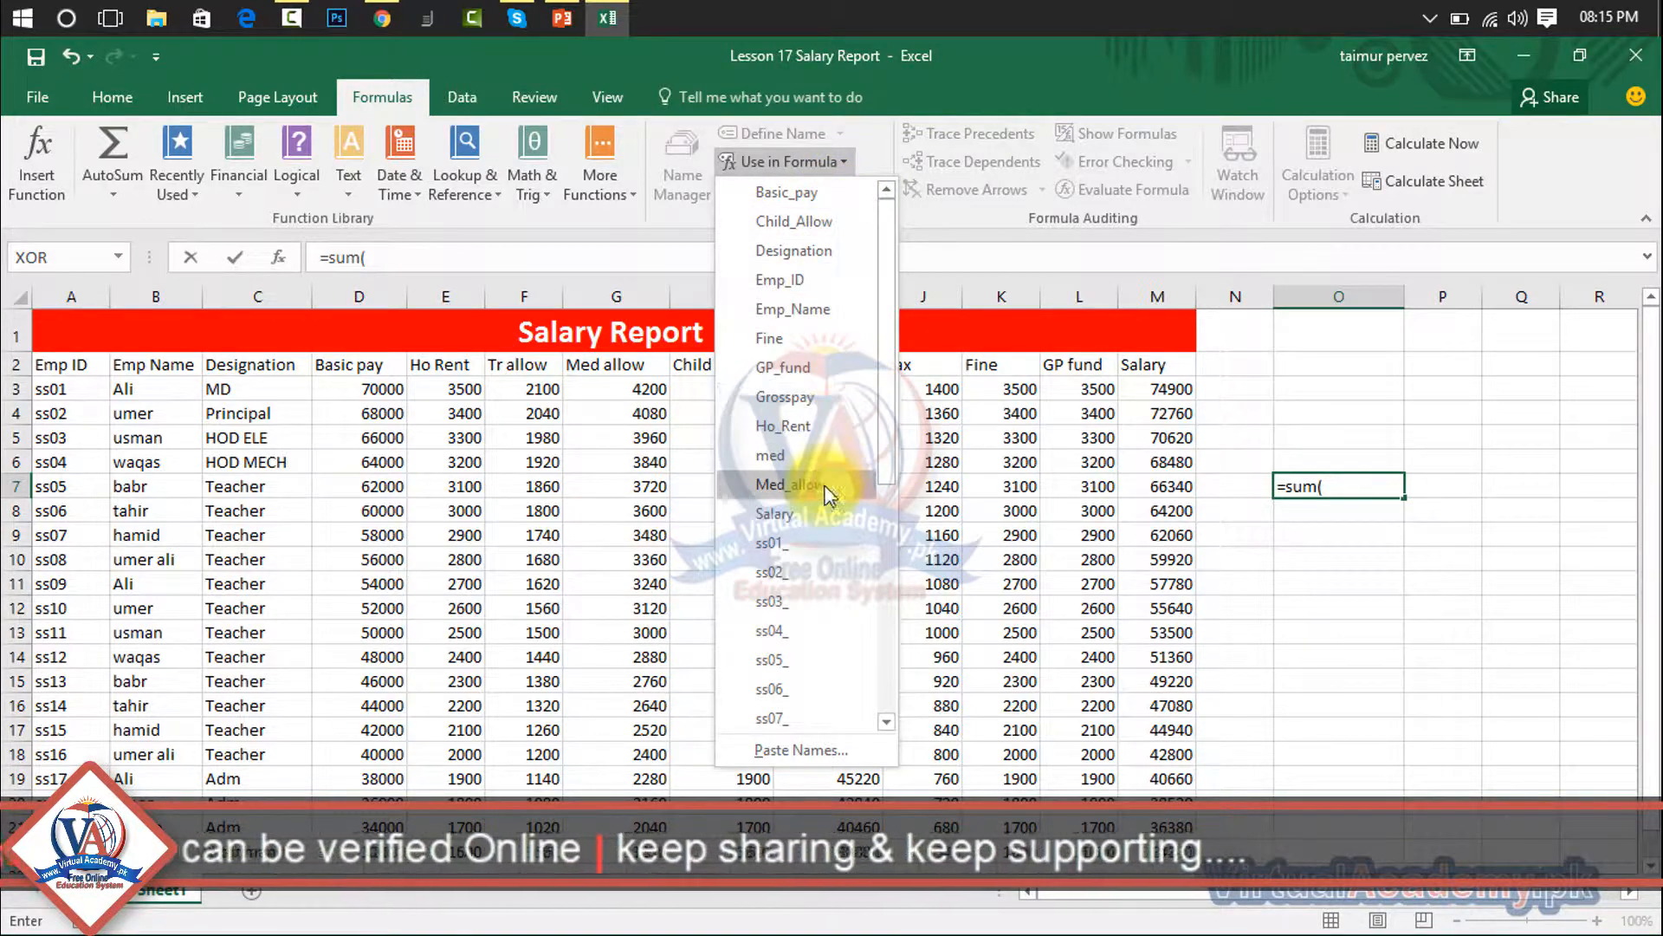
{"action": "left_click_drag", "start_coordinate": [892, 382], "coordinate": [886, 687]}
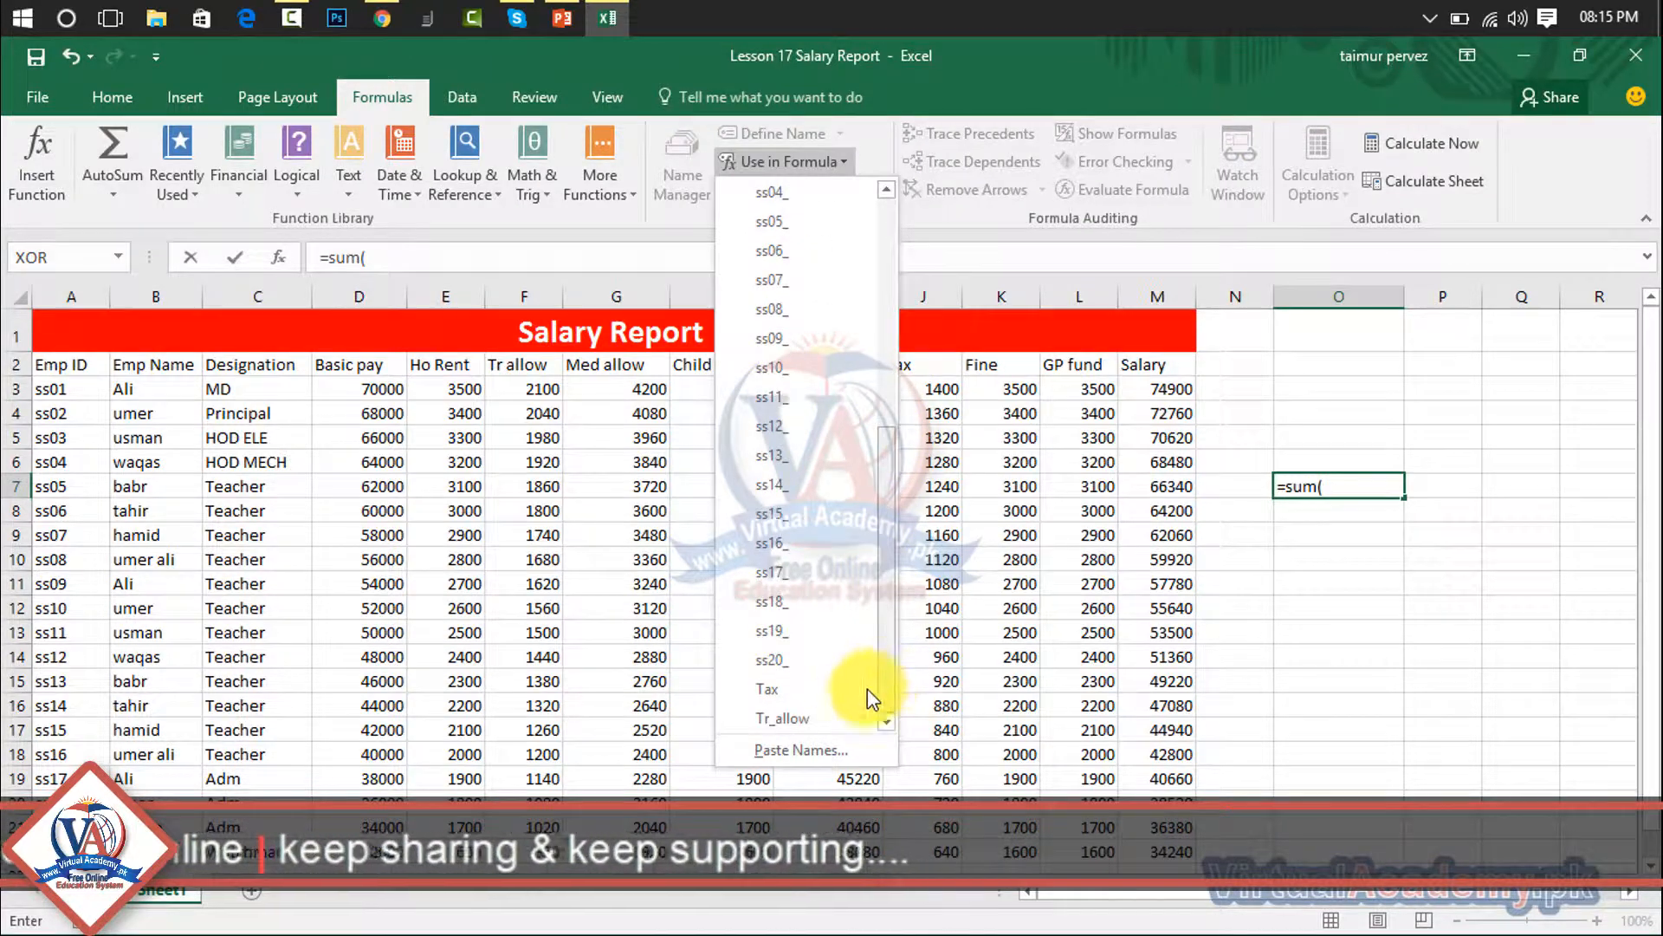
{"action": "left_click", "coordinate": [802, 716]}
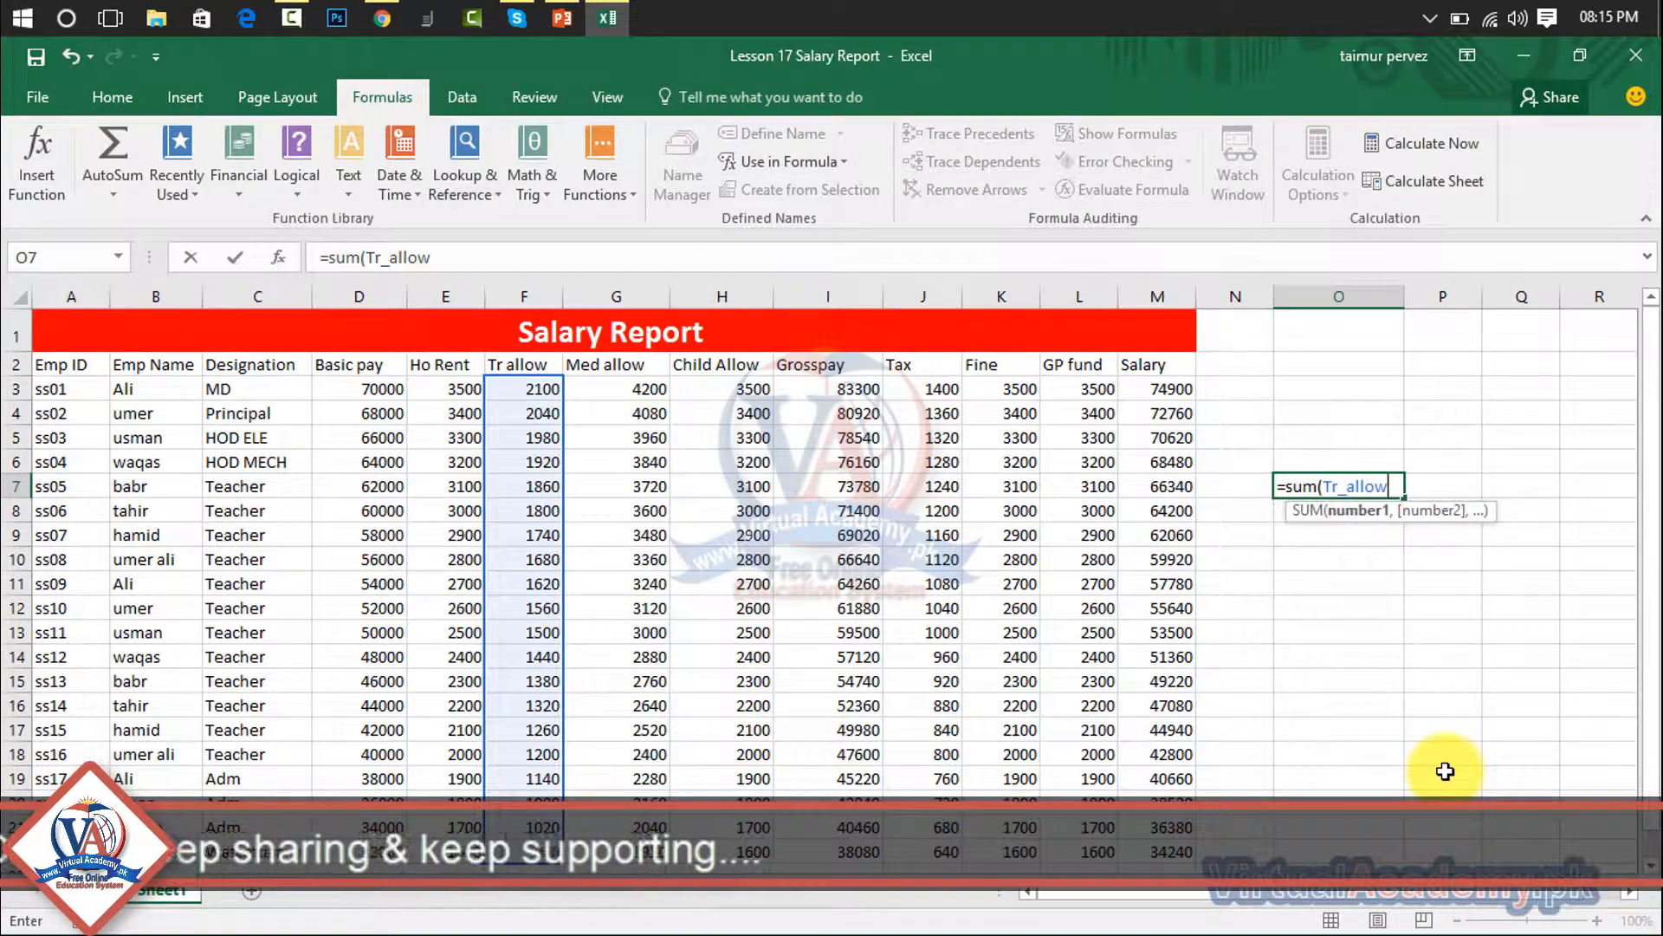
{"action": "type", "text": ")"}
{"action": "key", "text": "Return"}
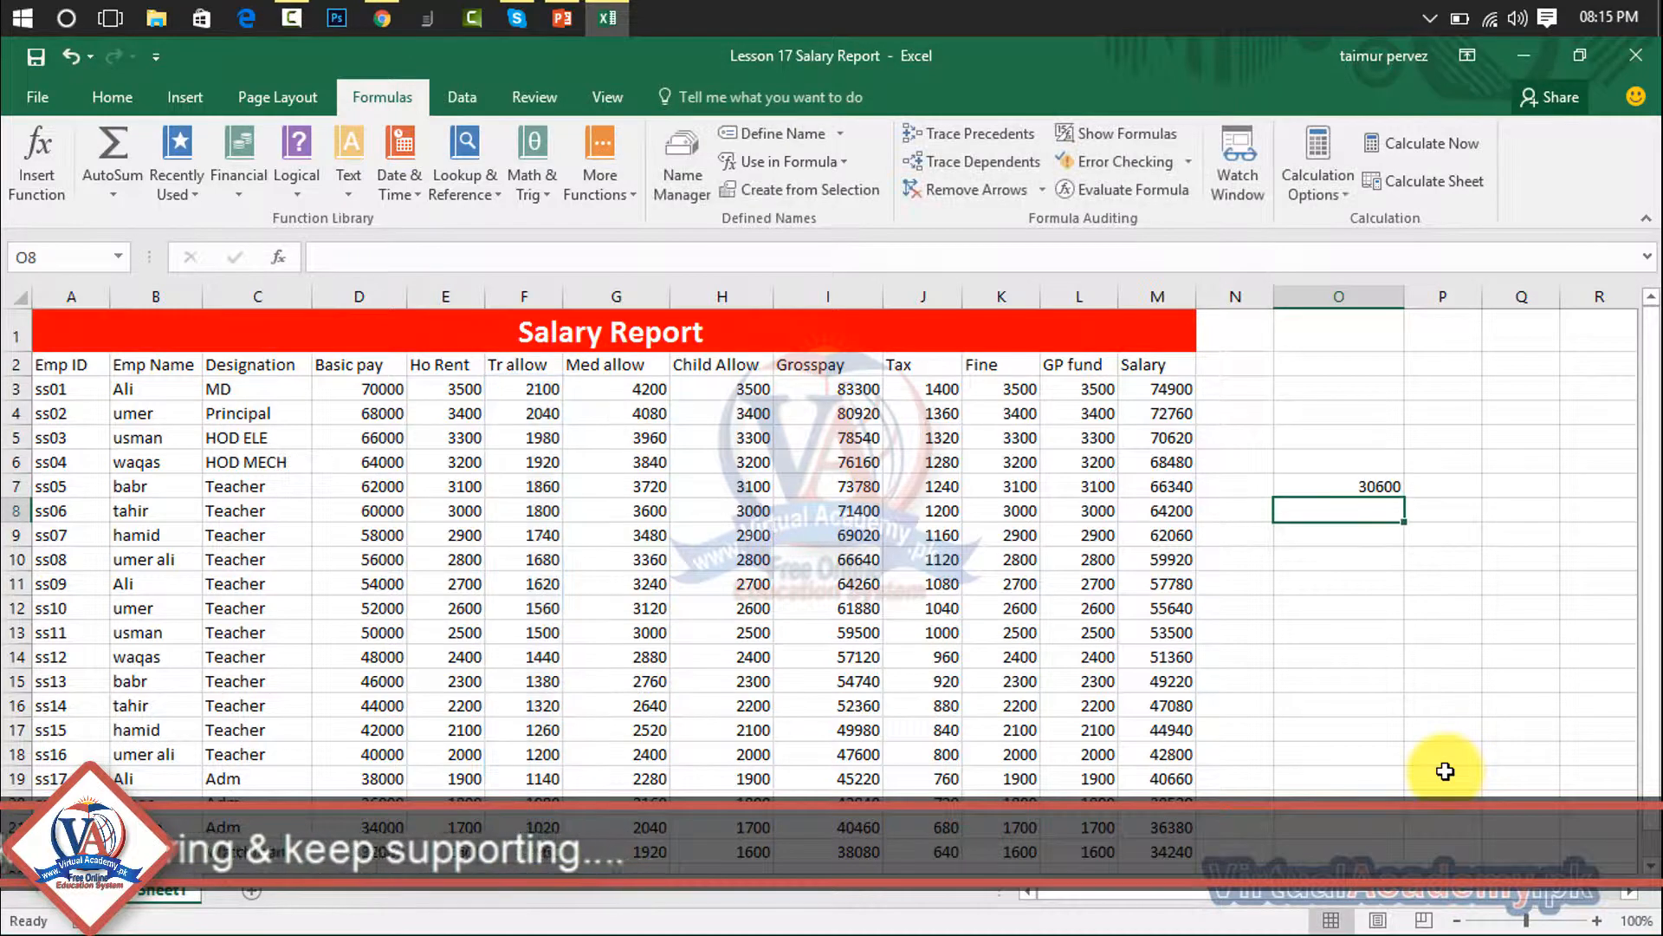
{"action": "left_click", "coordinate": [1373, 492]}
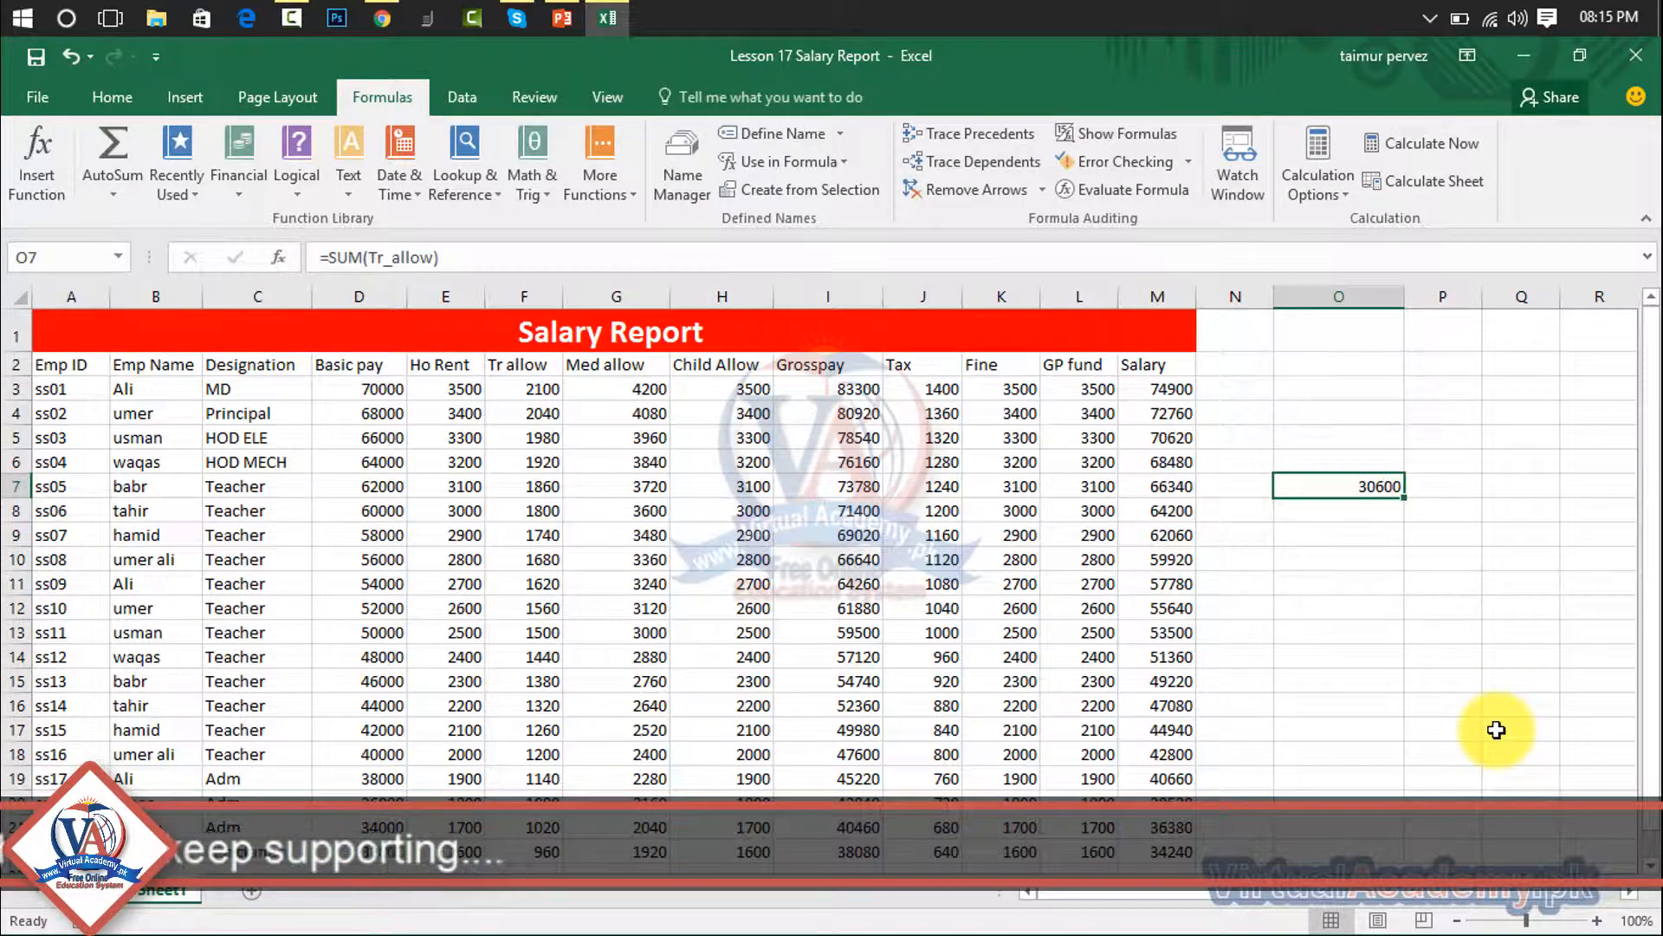
{"action": "key", "text": "Delete"}
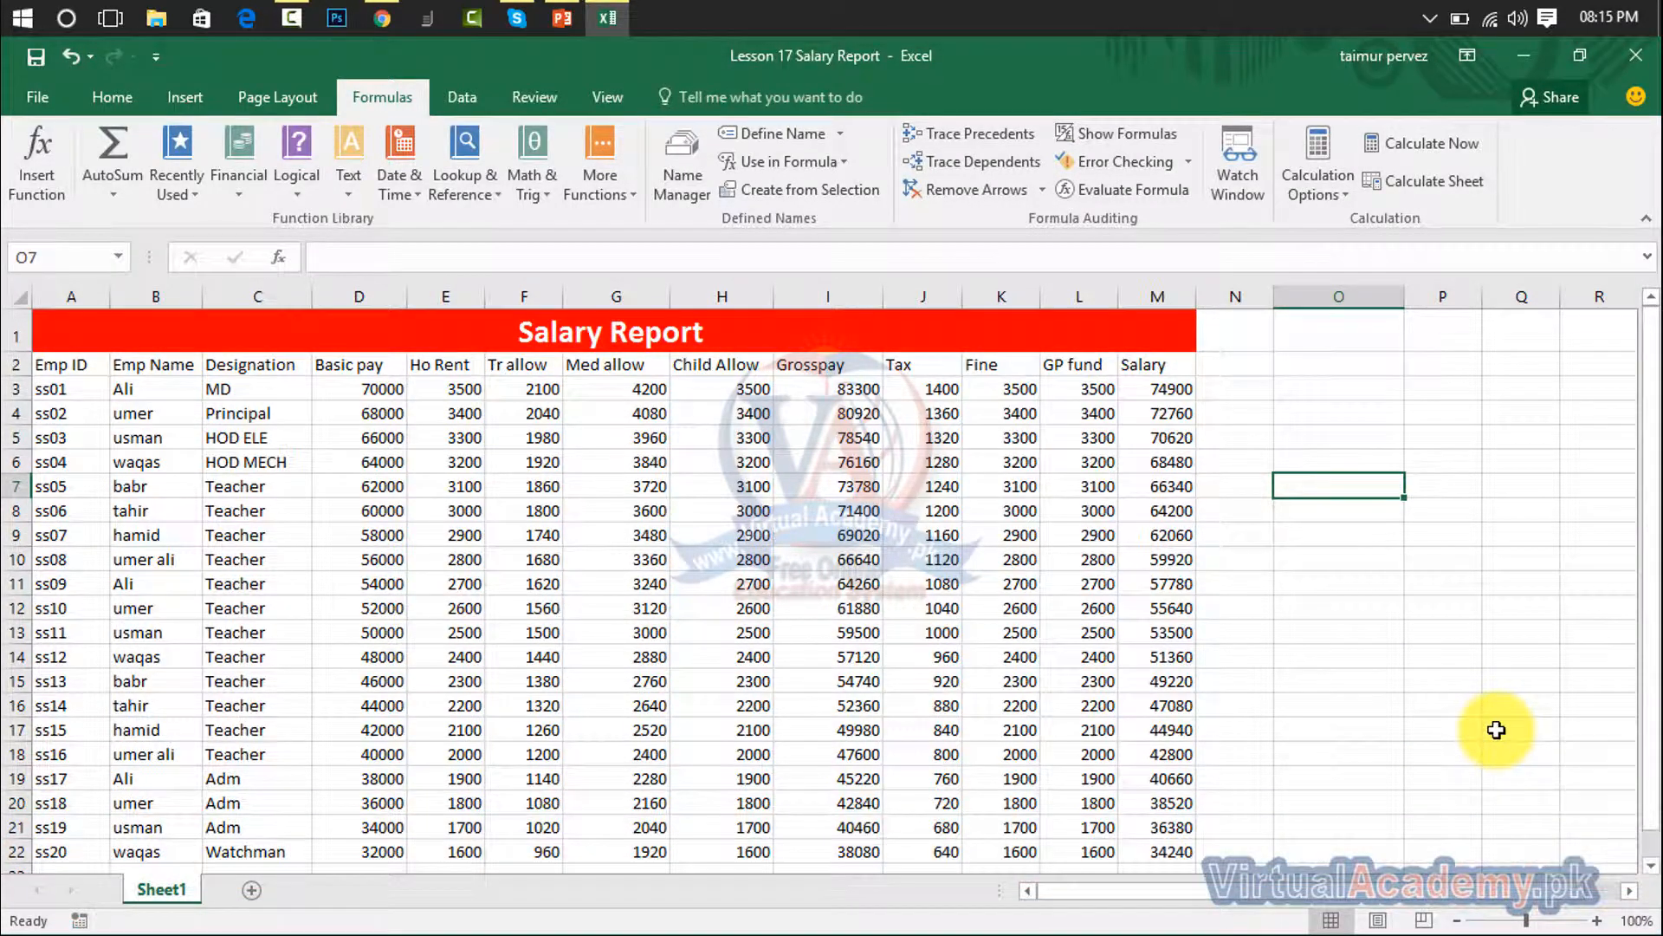